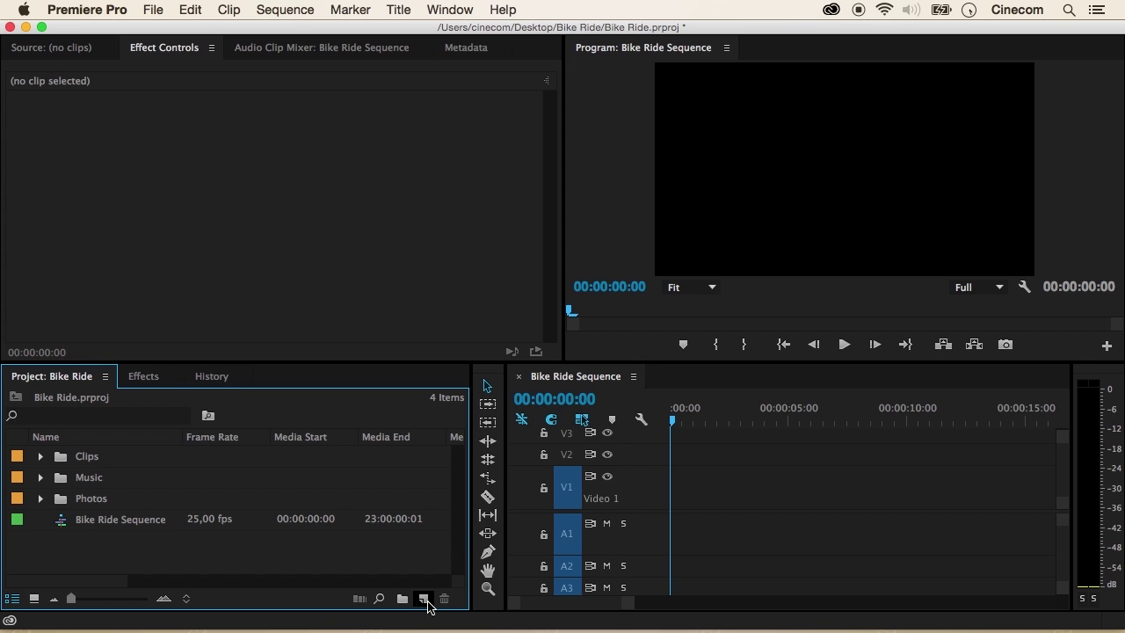
# Create a new 1920 × 1080 title at 25 fps named "Animated Text".
pyautogui.click(426, 601)
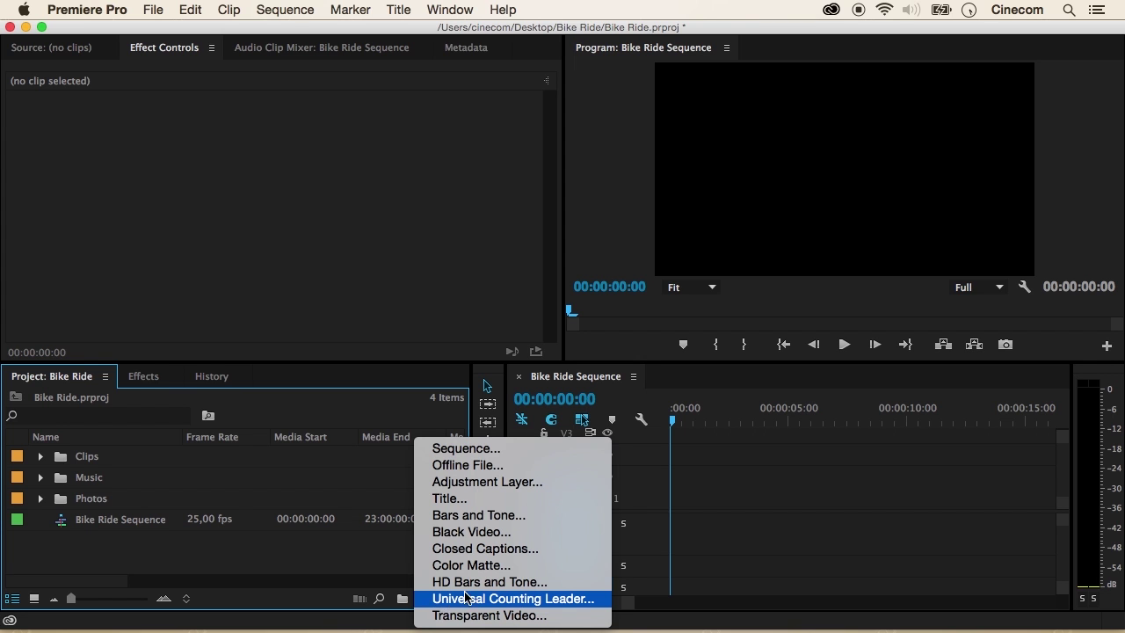
pyautogui.click(505, 500)
pyautogui.tripleClick(580, 377)
pyautogui.write('Animated Text')
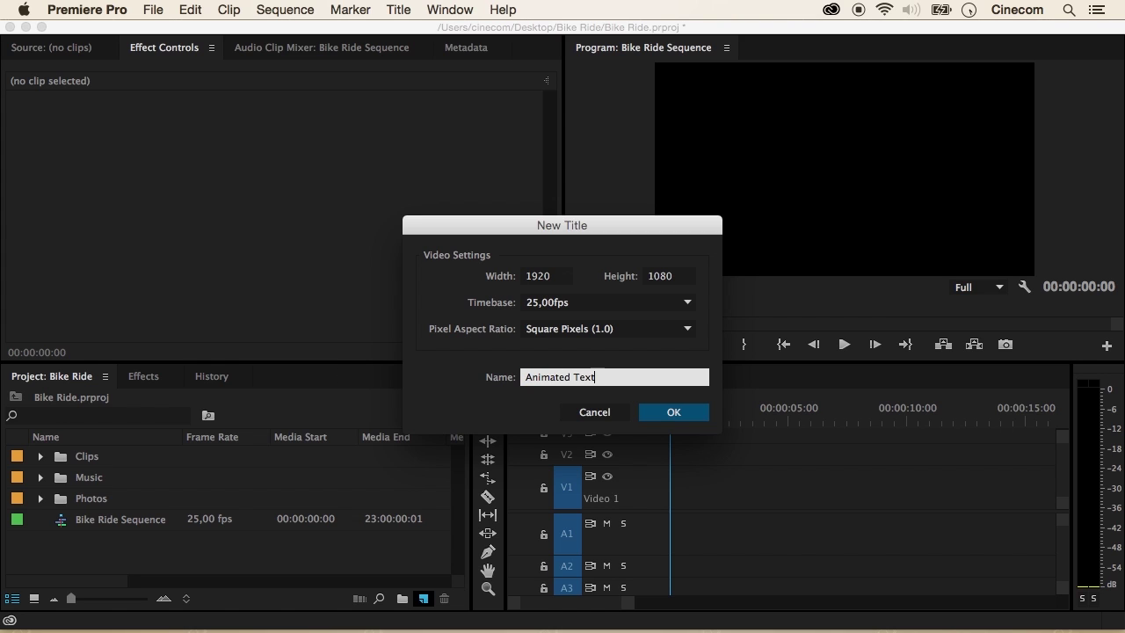
pyautogui.click(677, 413)
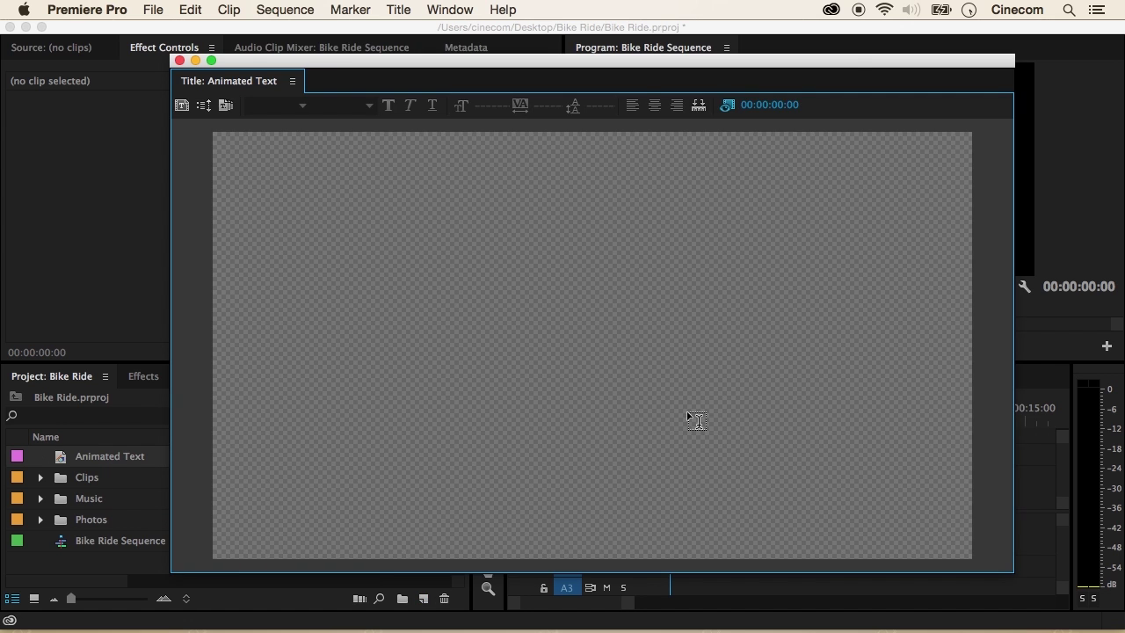
# Add a first name as the title text and enlarge it proportionally to a font size of about 242.5.
pyautogui.click(388, 288)
pyautogui.write('Jordy')
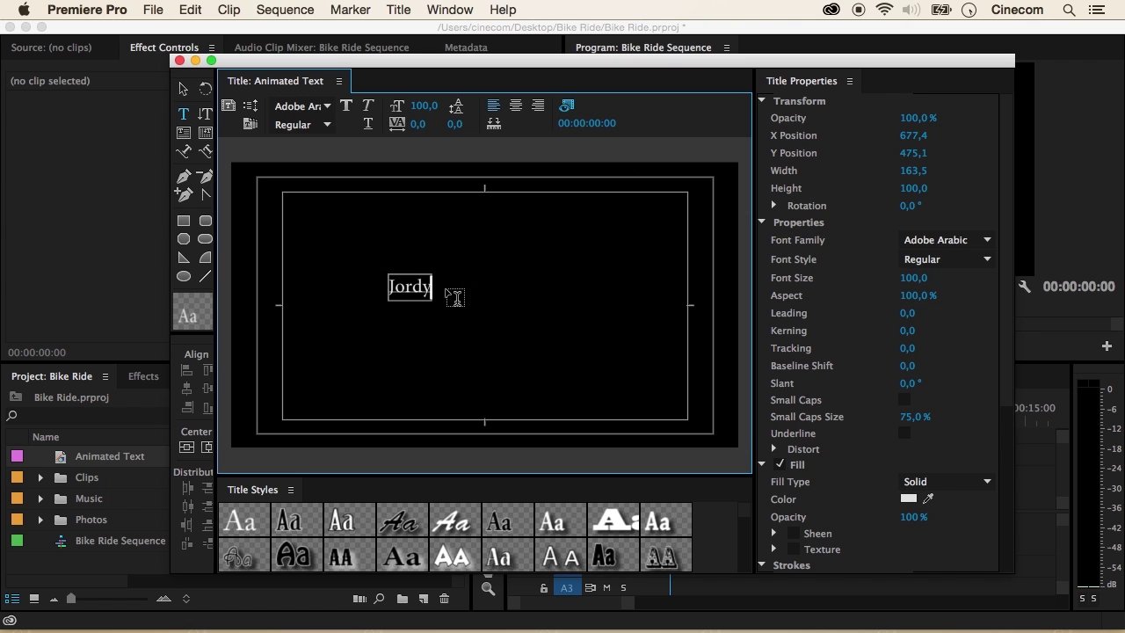
pyautogui.click(182, 89)
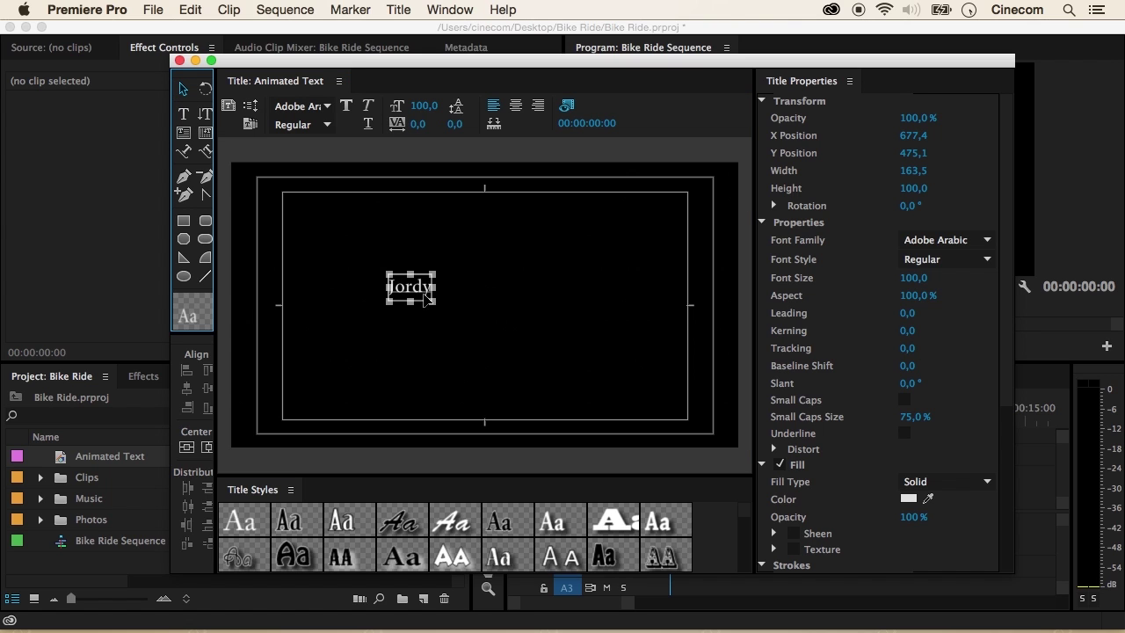
pyautogui.moveTo(432, 300); pyautogui.dragTo(495, 343)
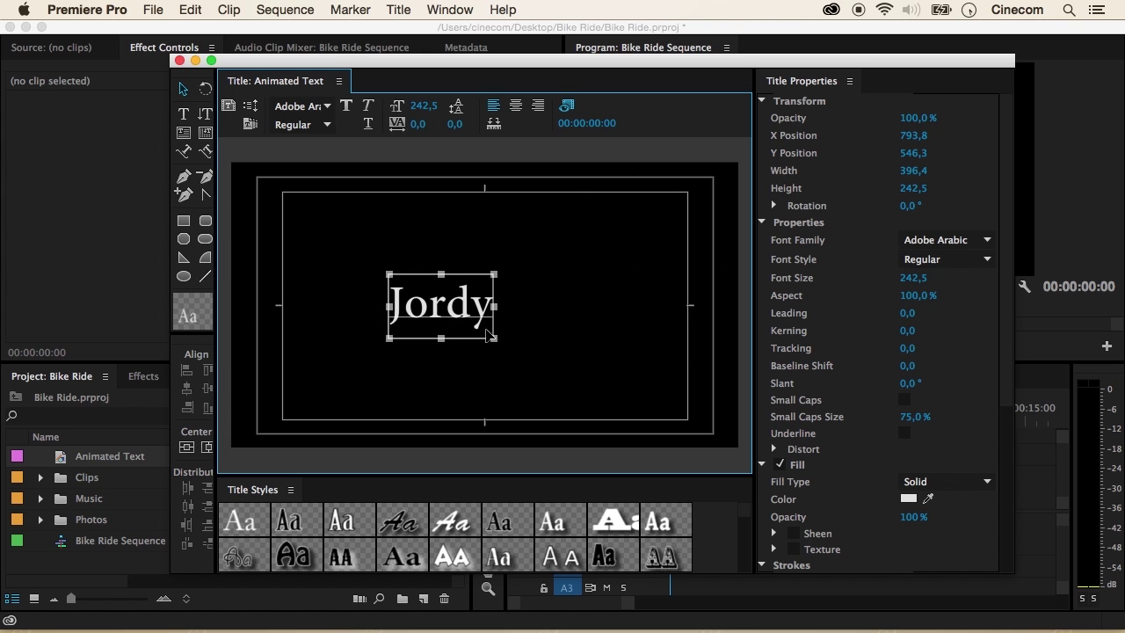
# Centre the title text vertically and horizontally in the frame and close the title editor.
pyautogui.click(208, 448)
pyautogui.click(187, 447)
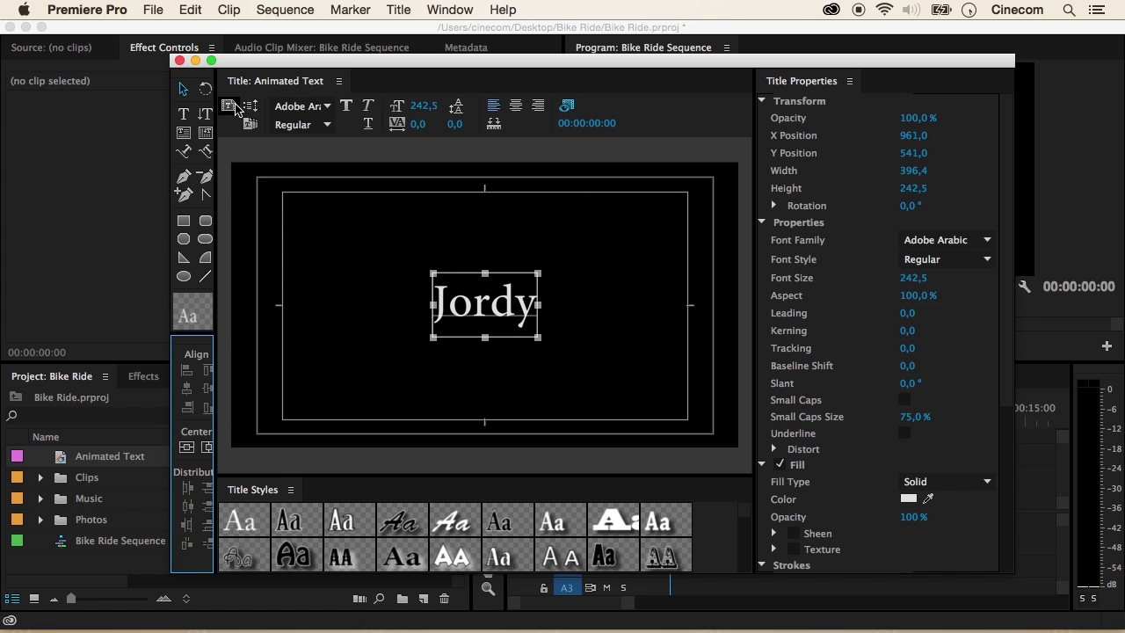
pyautogui.click(179, 60)
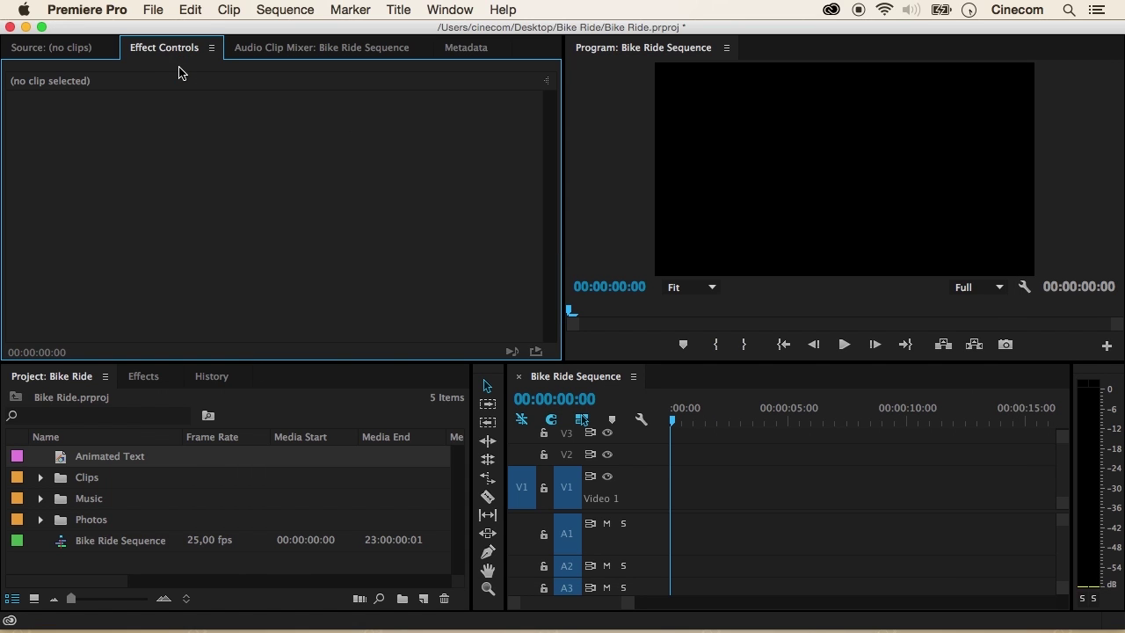
# Place the Animated Text title at the start of the Video 1 track and preview it in the sequence.
pyautogui.click(63, 462)
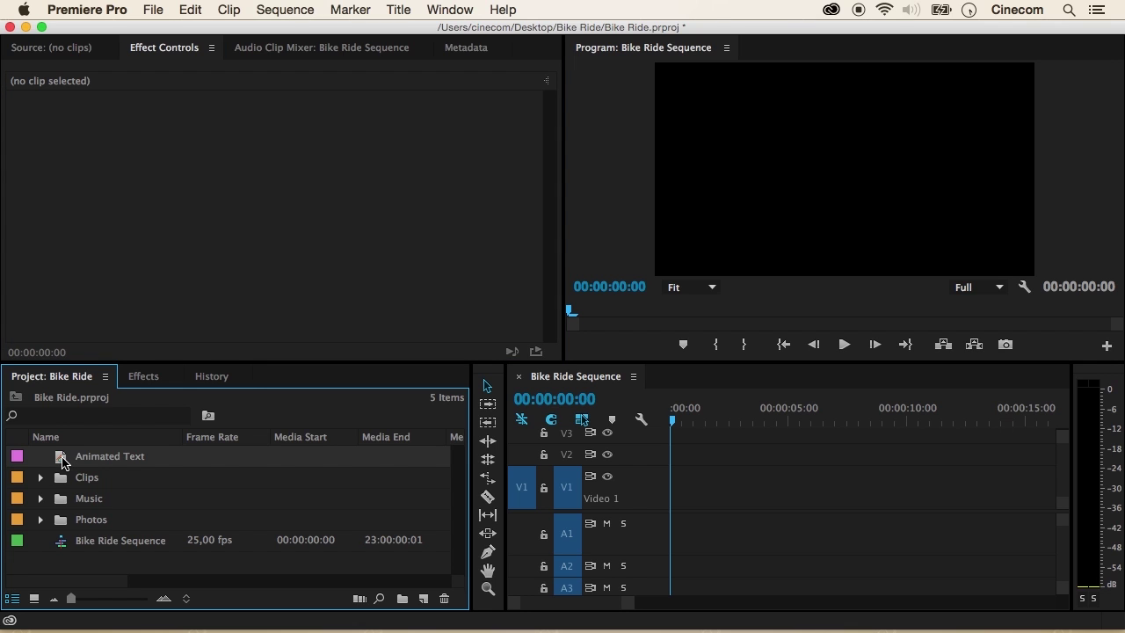
pyautogui.moveTo(63, 461); pyautogui.dragTo(615, 503)
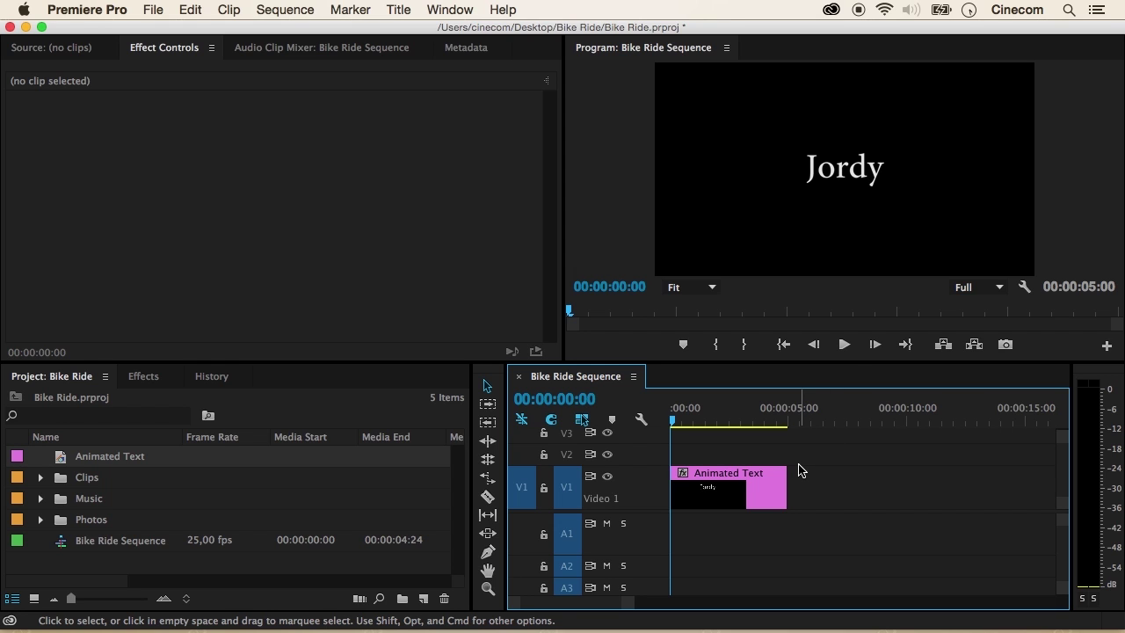
pyautogui.click(844, 345)
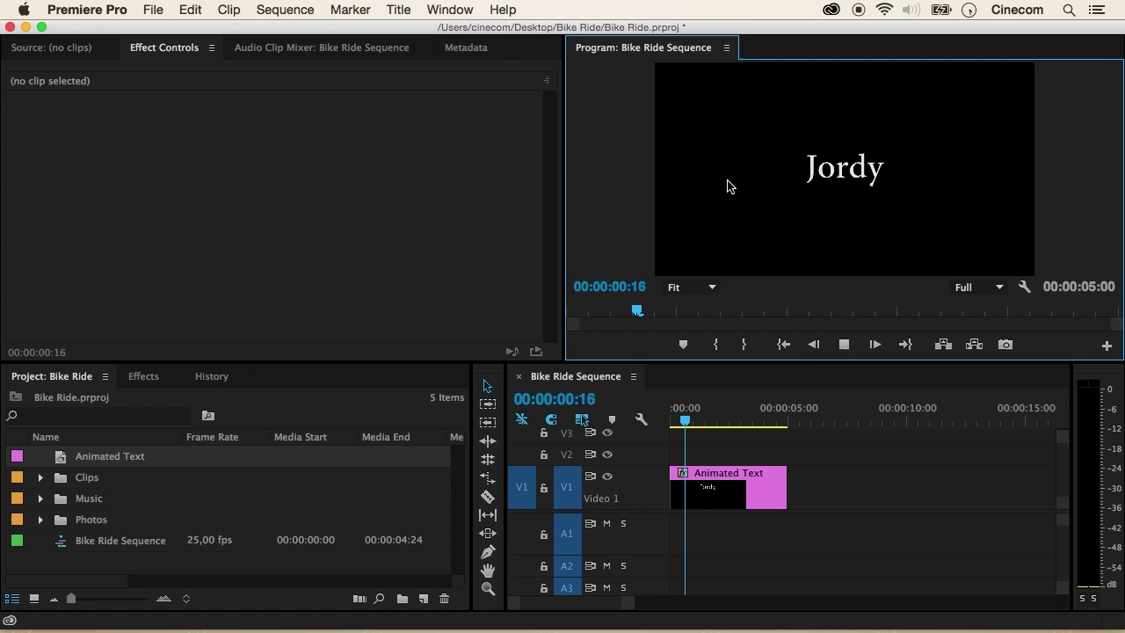
pyautogui.click(852, 348)
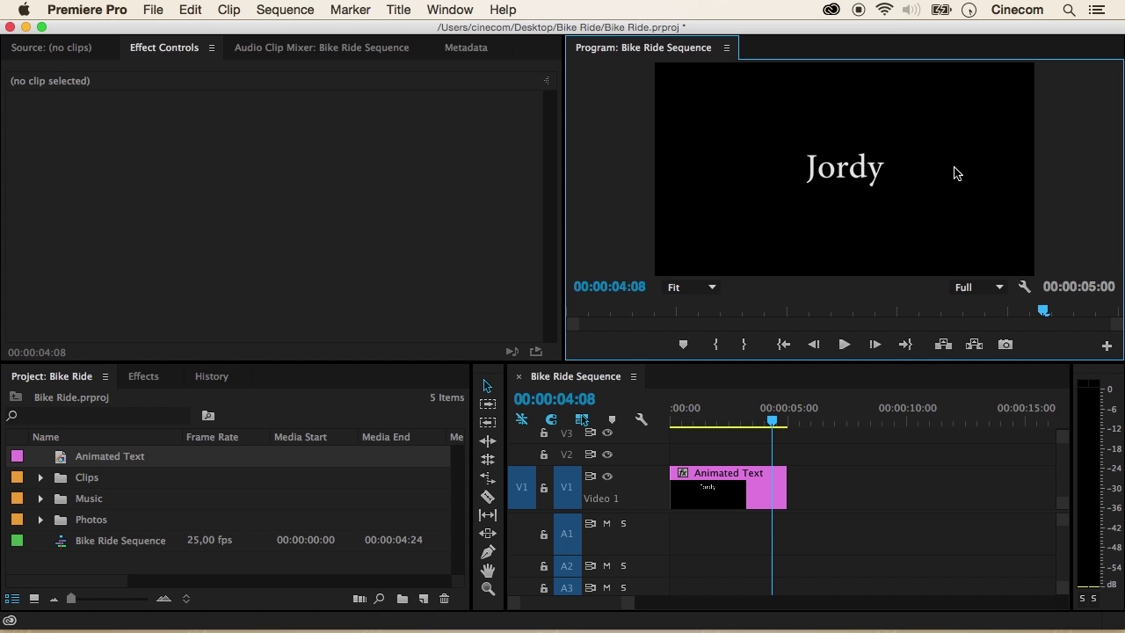
pyautogui.click(689, 415)
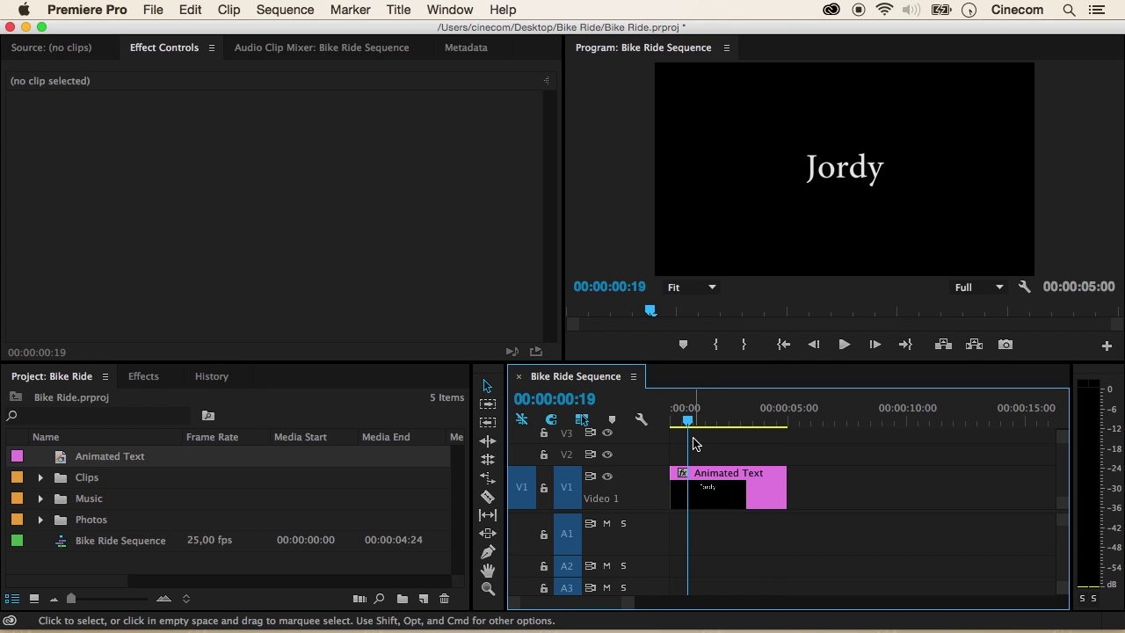
pyautogui.click(753, 415)
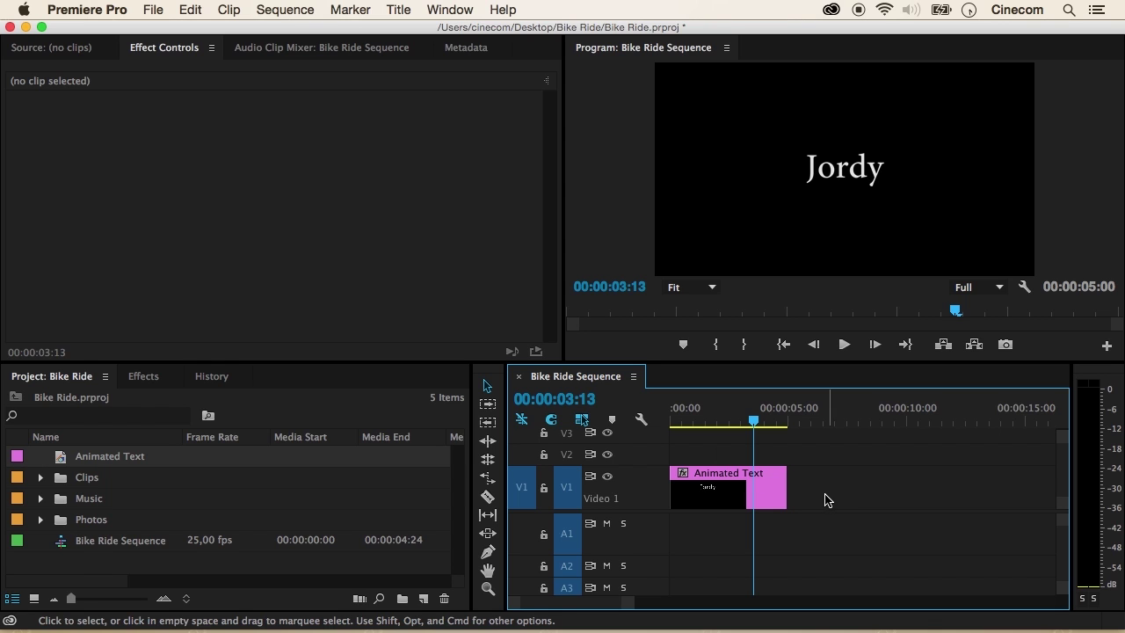
# Expand the Motion settings of the Animated Text clip and set its horizontal position to 477.
pyautogui.click(173, 107)
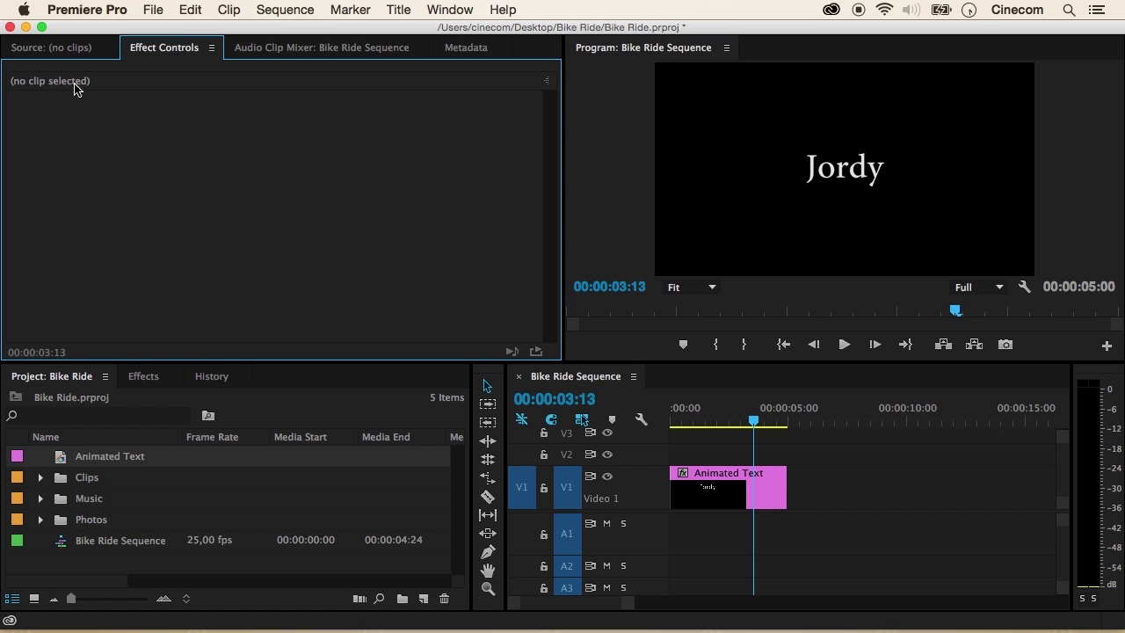
pyautogui.click(745, 486)
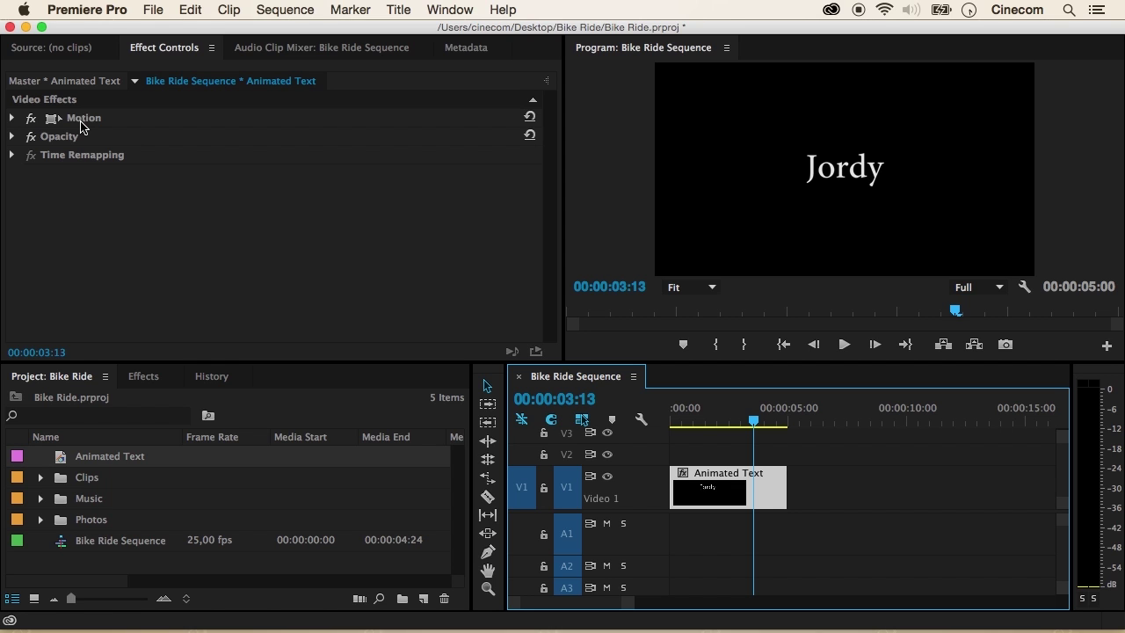
pyautogui.click(12, 120)
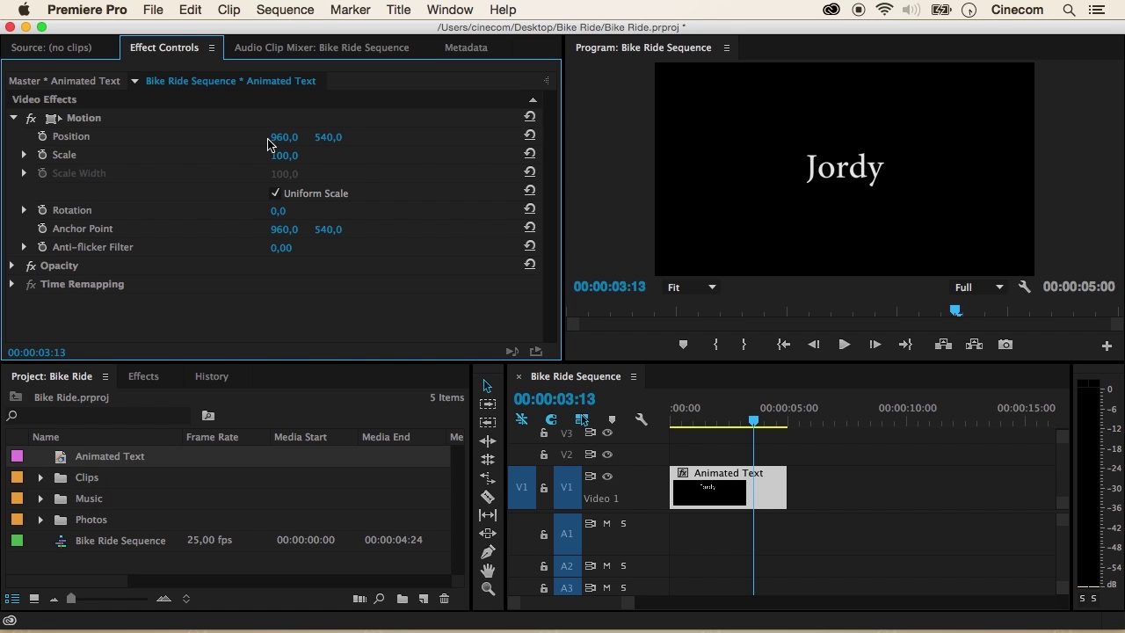
pyautogui.moveTo(290, 143); pyautogui.dragTo(13, 143)
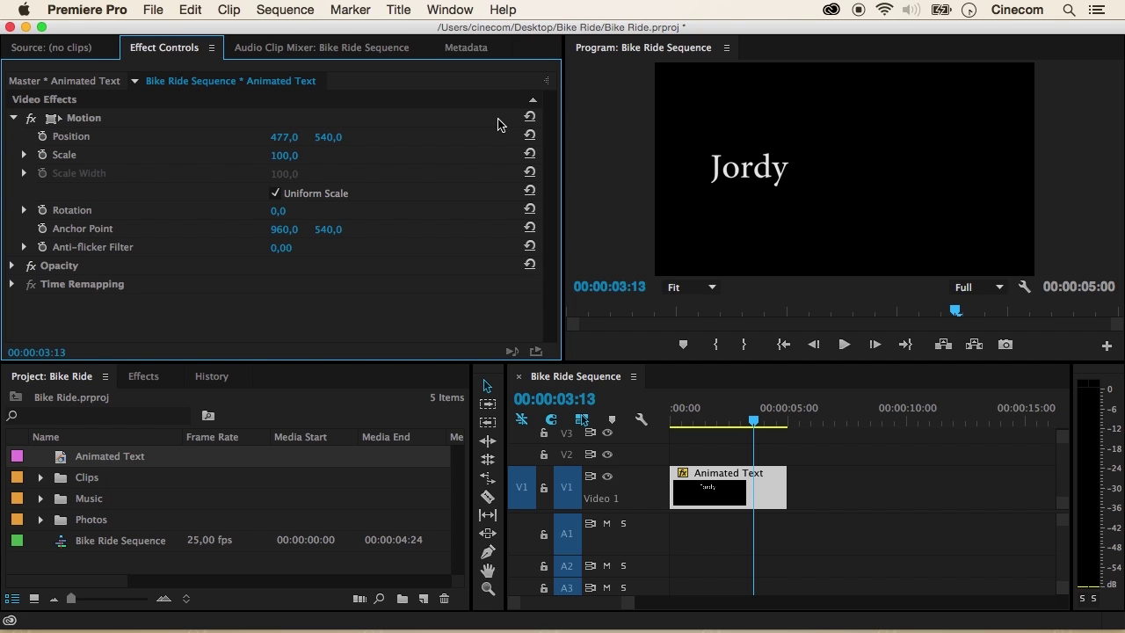
# Show the keyframe timeline in the title clip's effect controls, widen it, and reselect the clip in the sequence.
pyautogui.click(547, 81)
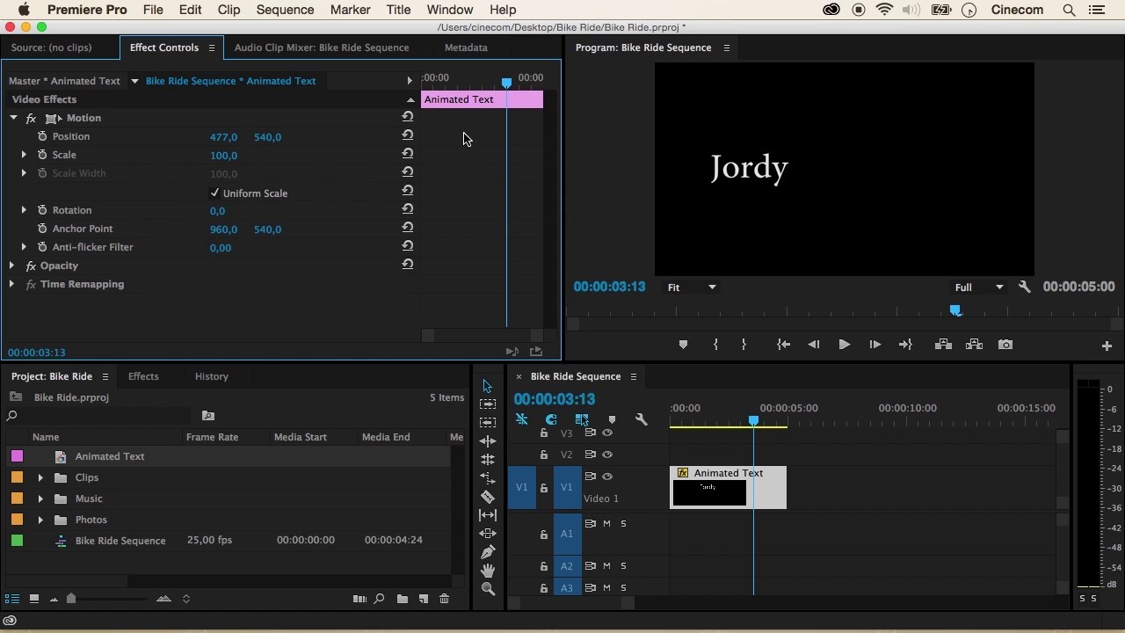
pyautogui.moveTo(422, 156); pyautogui.dragTo(350, 152)
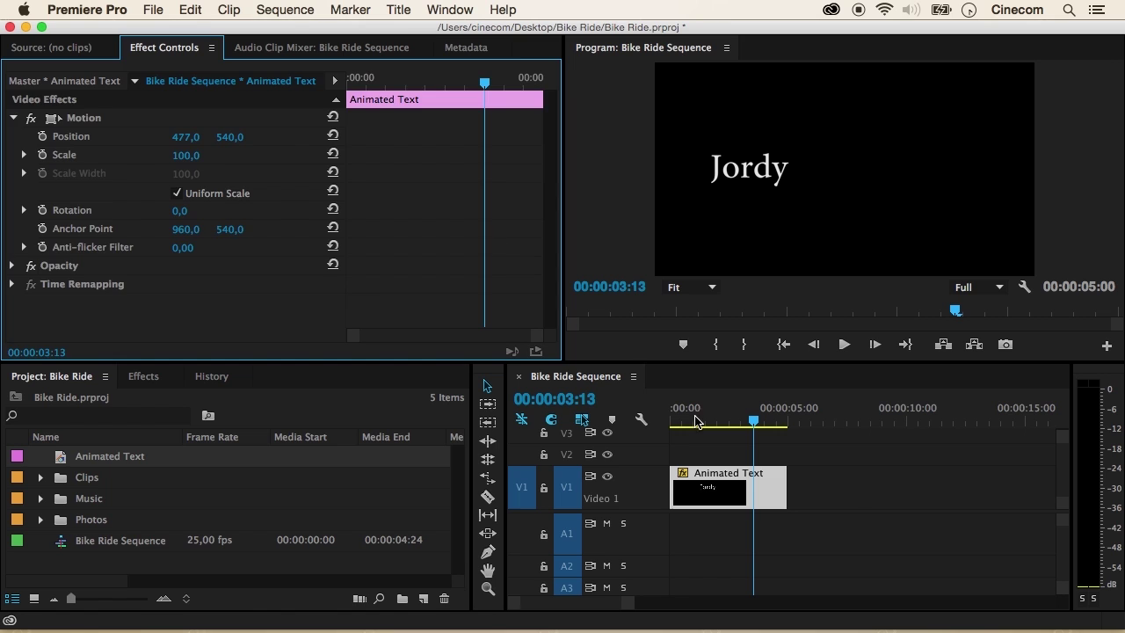
pyautogui.click(930, 532)
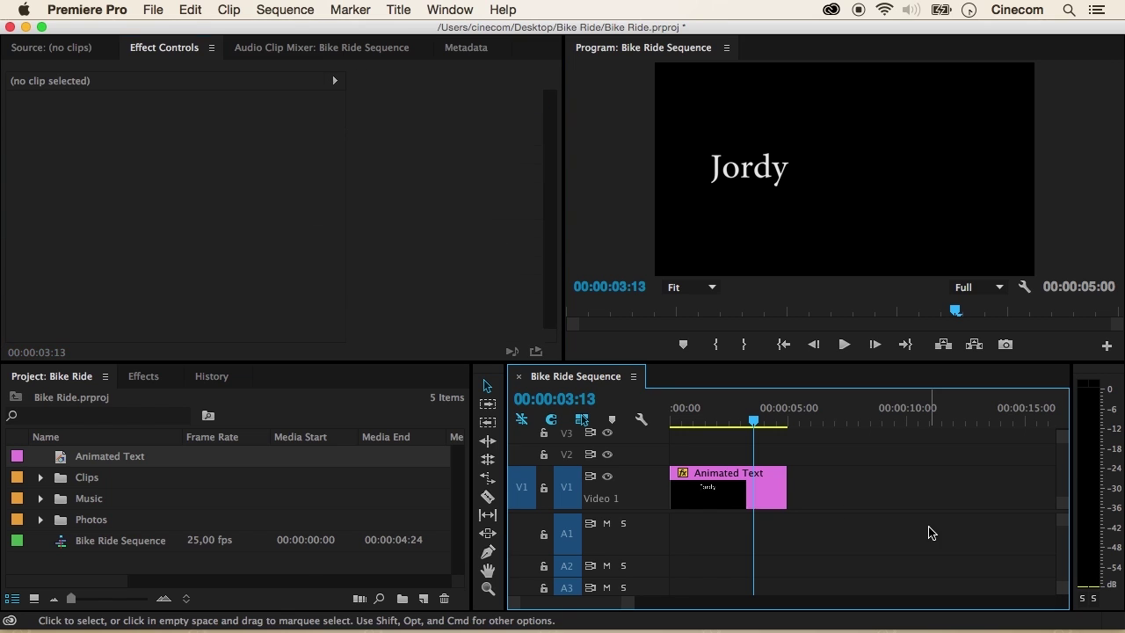
pyautogui.click(728, 487)
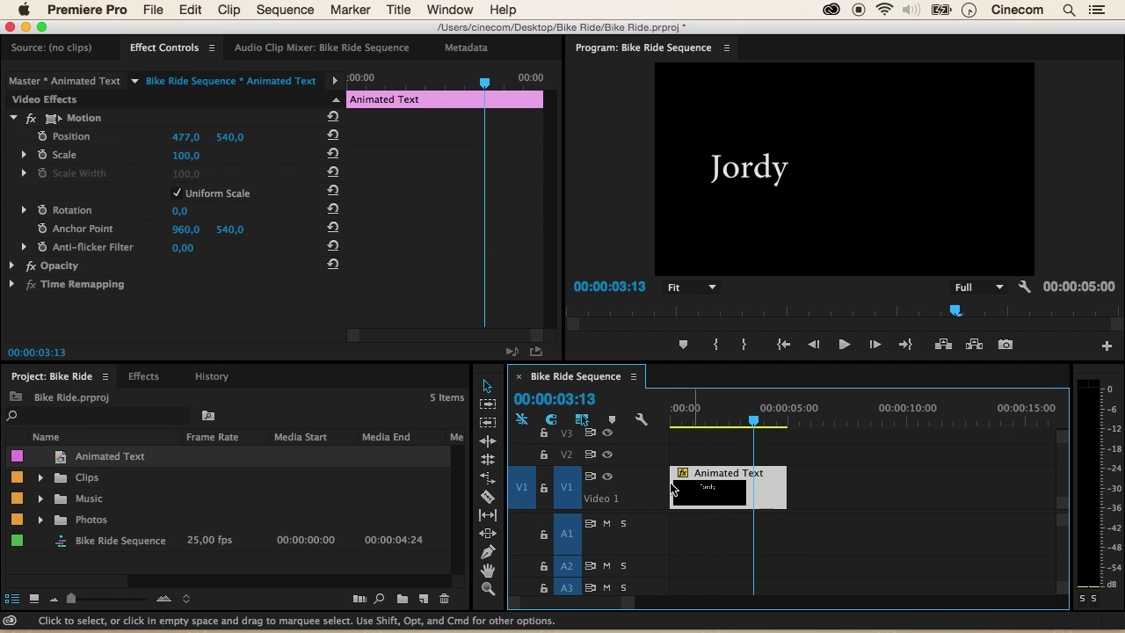
# Place Clip 5.mp4 directly after the title, scrub the playhead around the title's end, and delete the added clip.
pyautogui.click(40, 477)
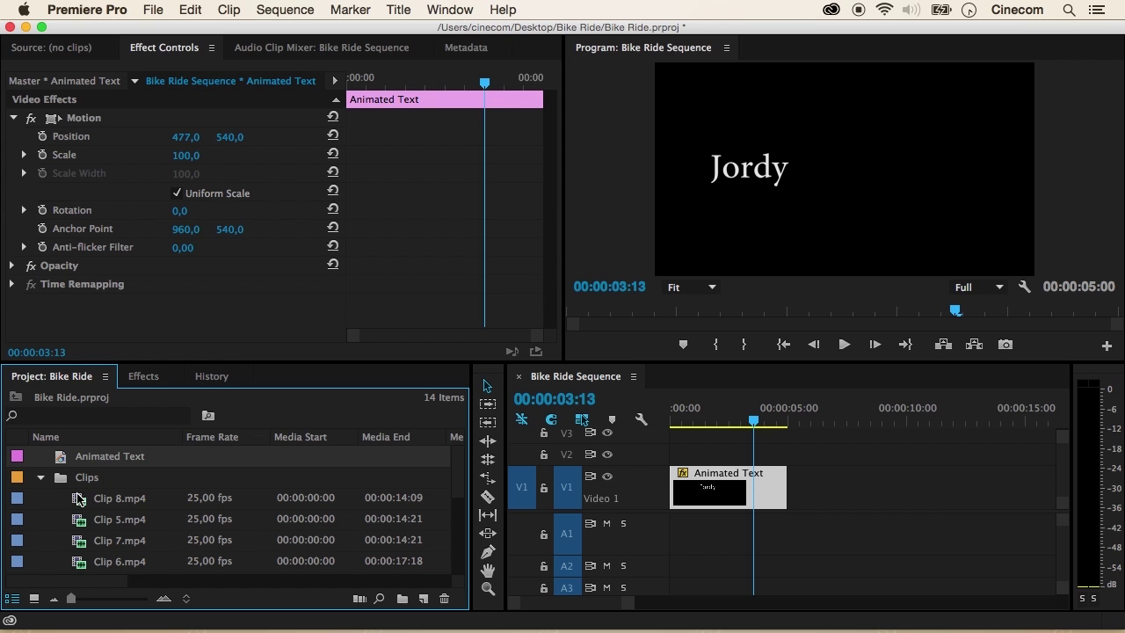
pyautogui.moveTo(79, 518); pyautogui.dragTo(813, 490)
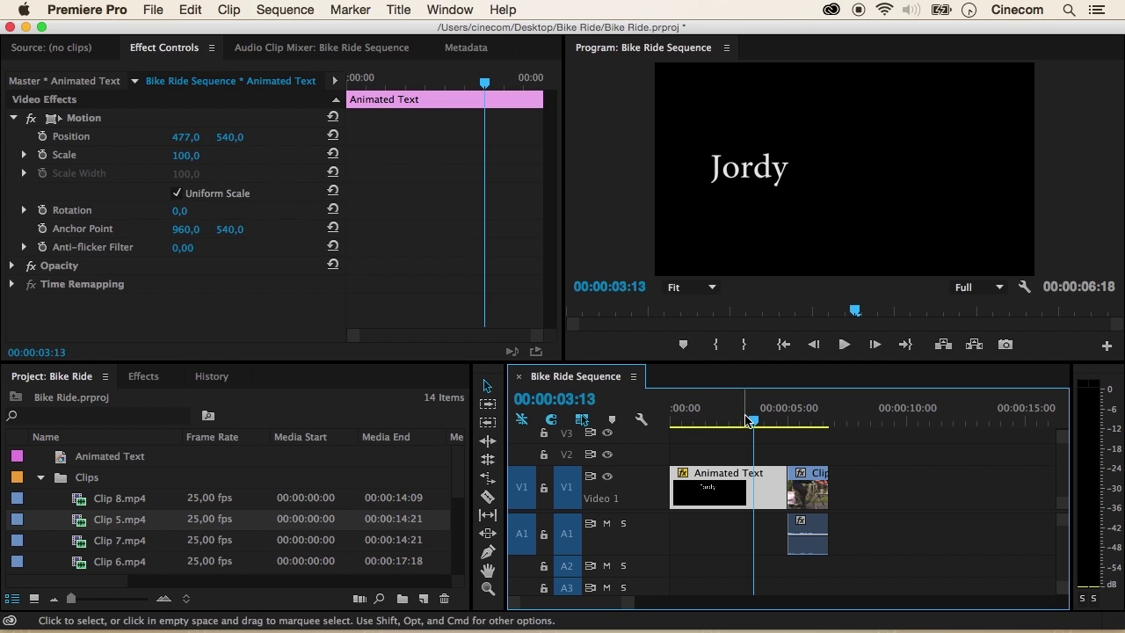
pyautogui.moveTo(486, 85); pyautogui.dragTo(552, 91)
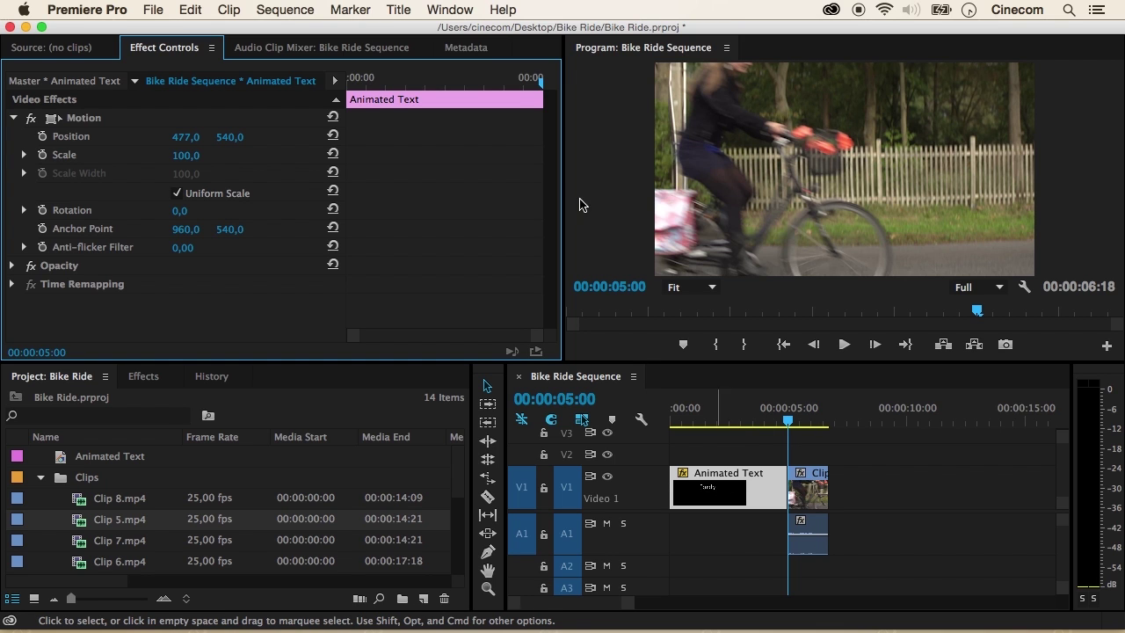
pyautogui.moveTo(539, 81); pyautogui.dragTo(485, 89)
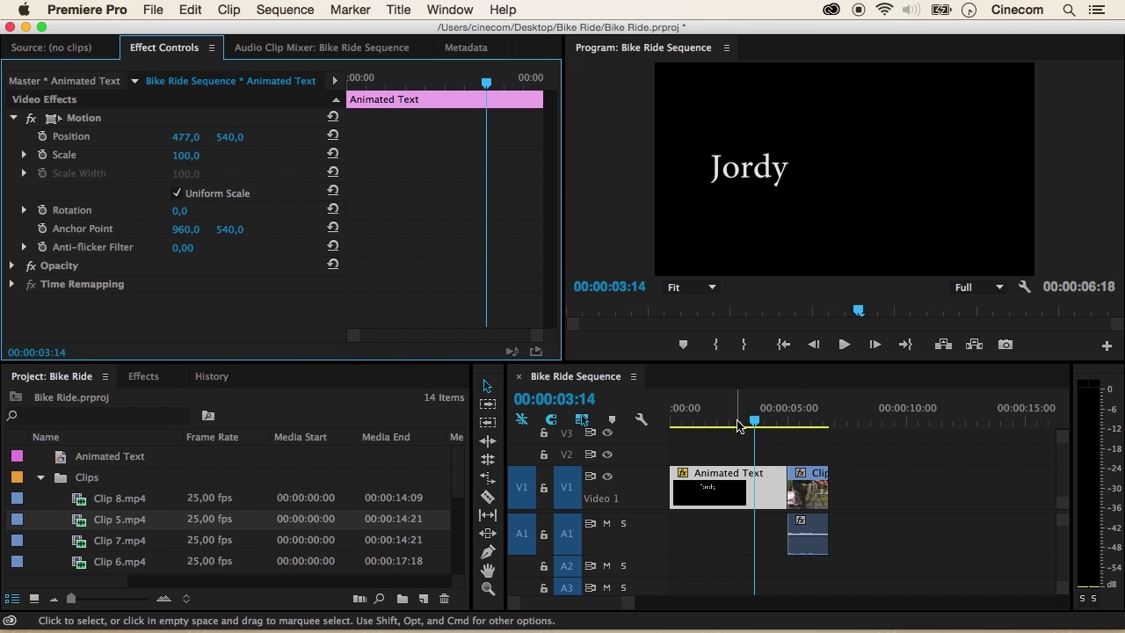
pyautogui.moveTo(488, 85); pyautogui.dragTo(379, 81)
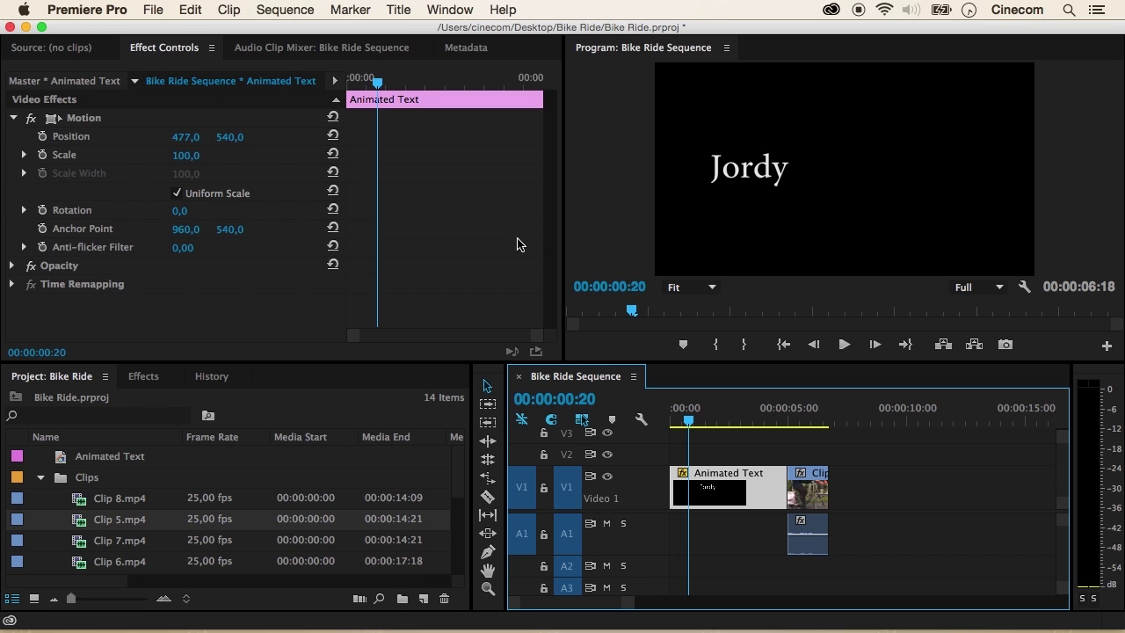
pyautogui.click(818, 503)
pyautogui.press('Delete')
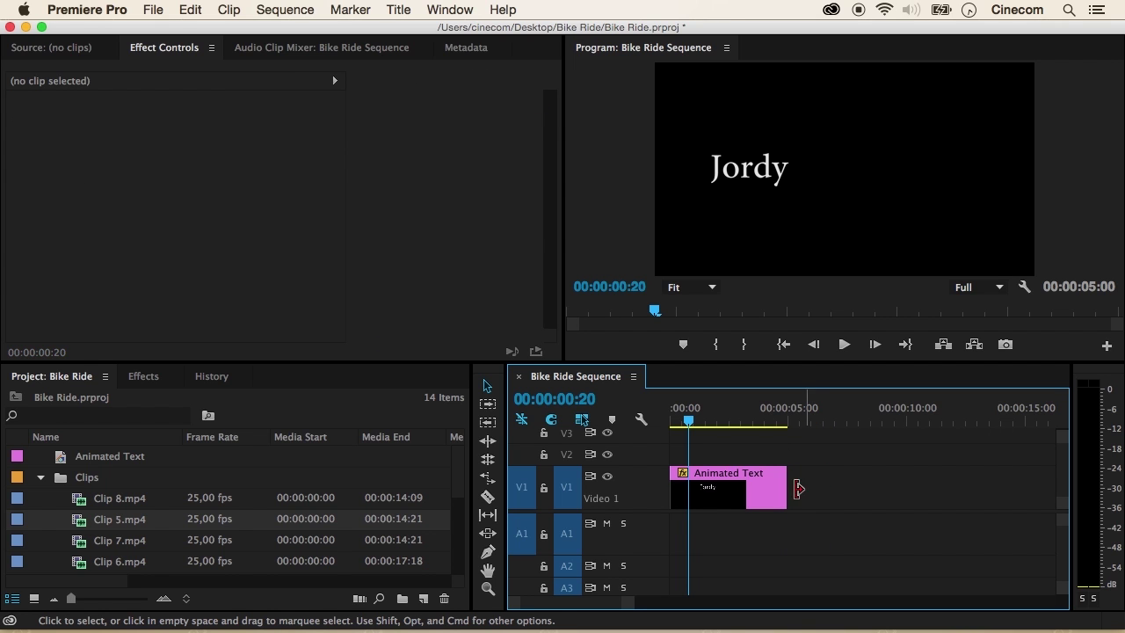
# Animate the title clip's position with a keyframe at 00:00:00:15 and another at 00:00:04:04 with horizontal position 1496.
pyautogui.click(703, 492)
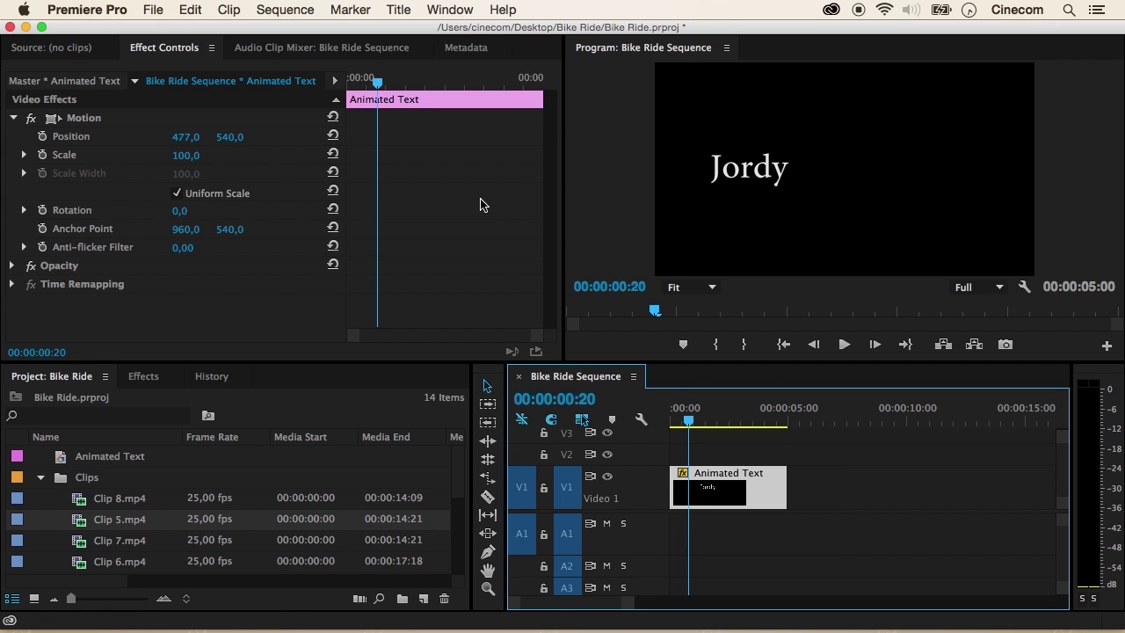
pyautogui.moveTo(377, 79); pyautogui.dragTo(369, 80)
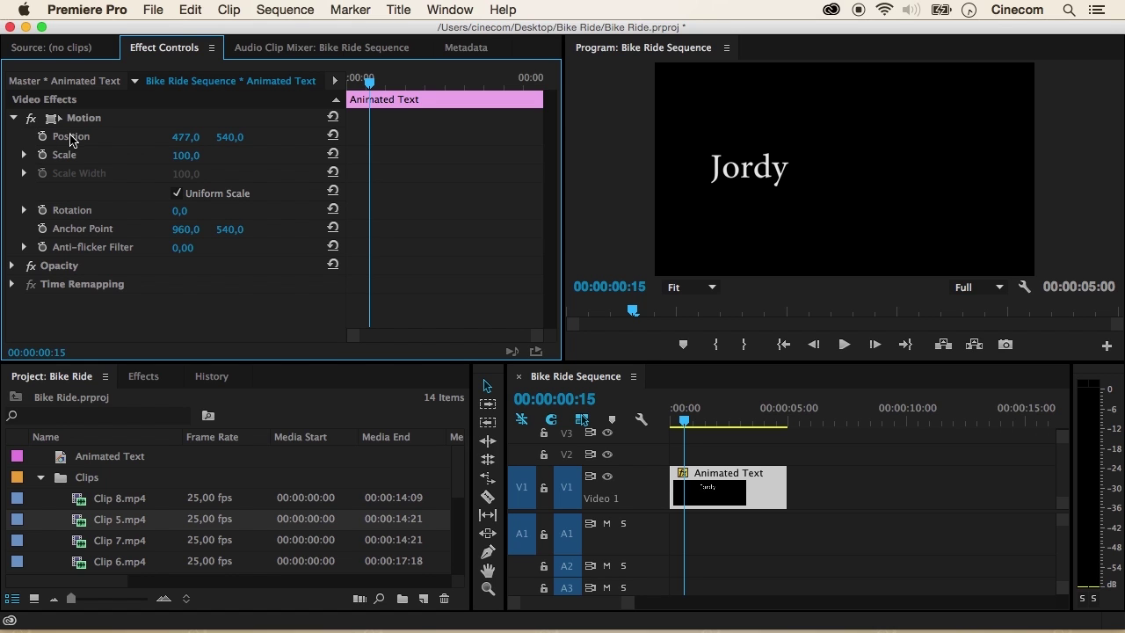
pyautogui.click(42, 137)
pyautogui.moveTo(370, 82); pyautogui.dragTo(512, 84)
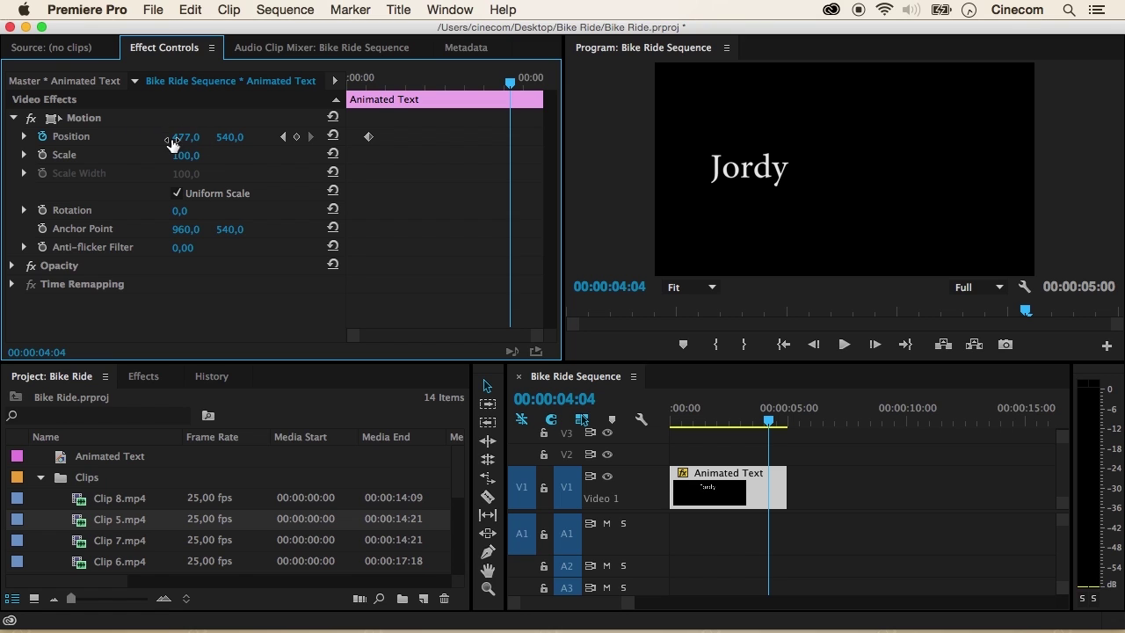
pyautogui.moveTo(172, 143); pyautogui.dragTo(304, 143)
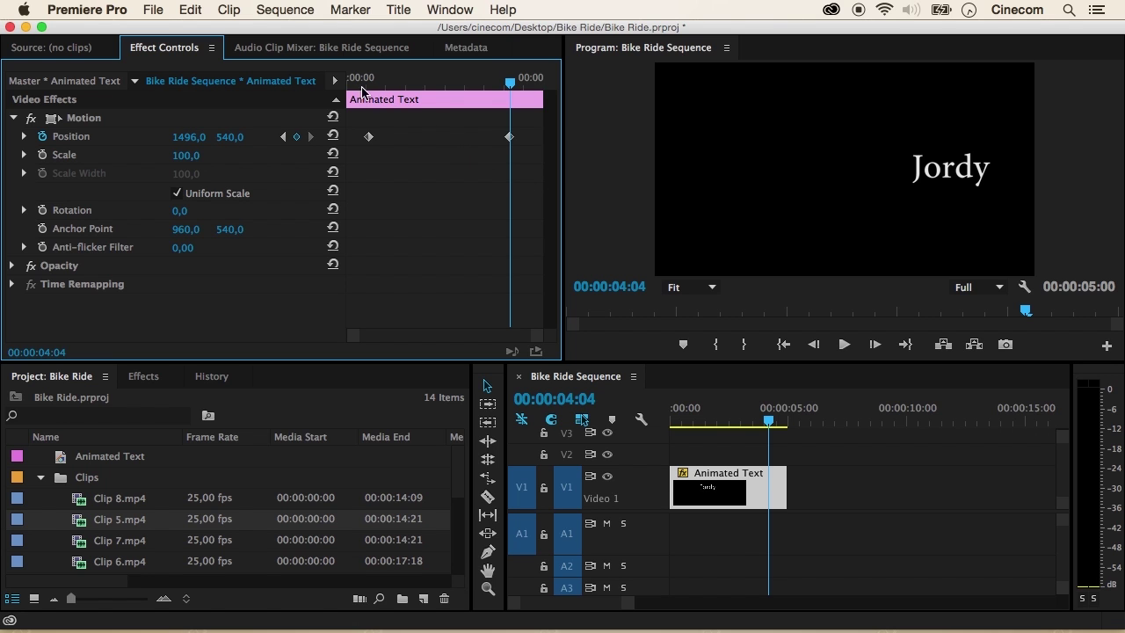
# Play the sequence from near its start to review the title's horizontal movement.
pyautogui.click(675, 422)
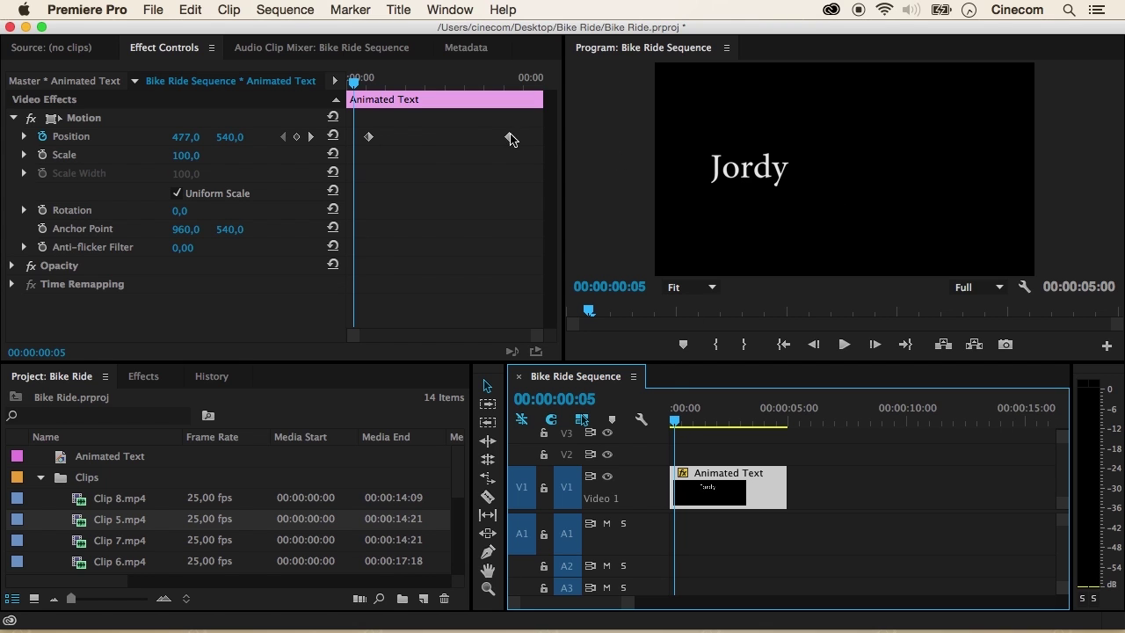
pyautogui.press('space')
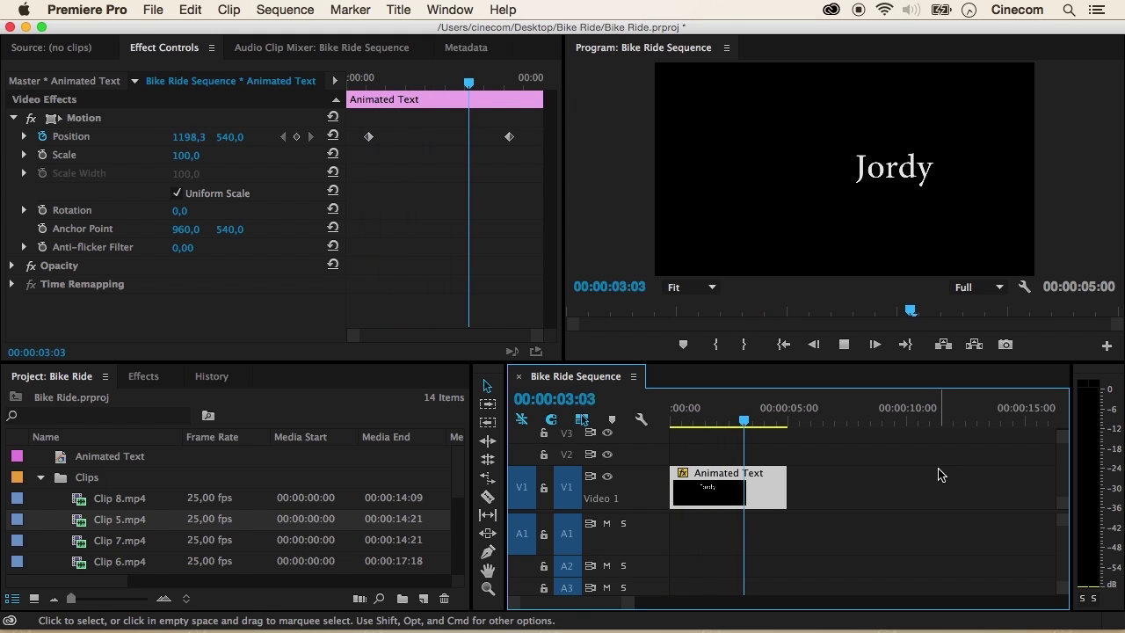
pyautogui.press('space')
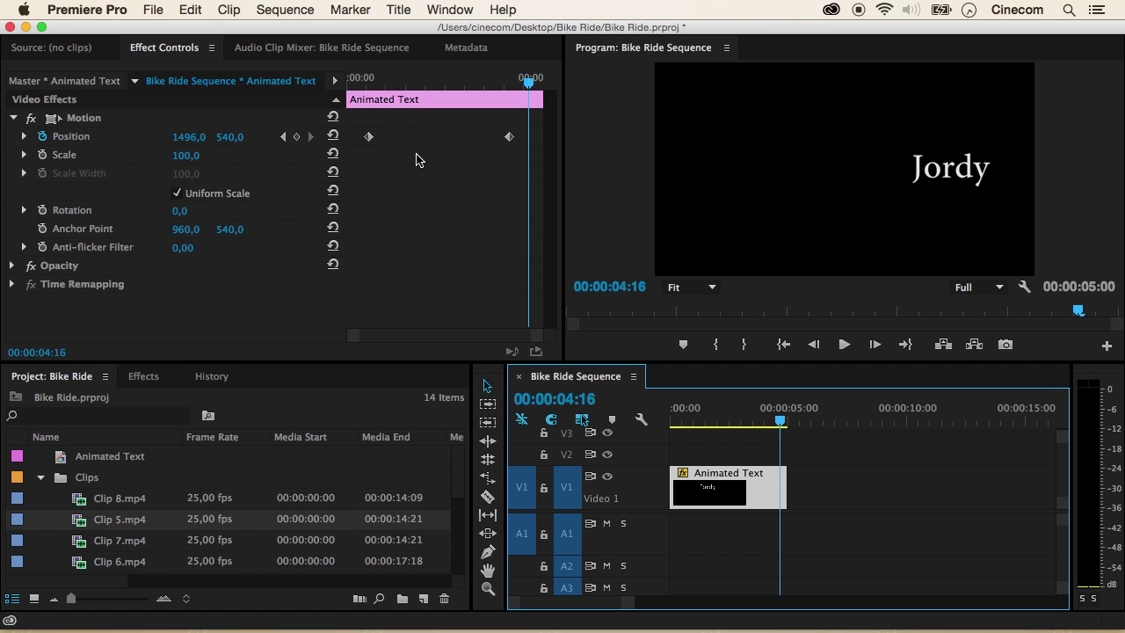
# Move the title's second position keyframe earlier, to about 00:00:02:00, and play the sequence from near its start to review the movement.
pyautogui.click(509, 138)
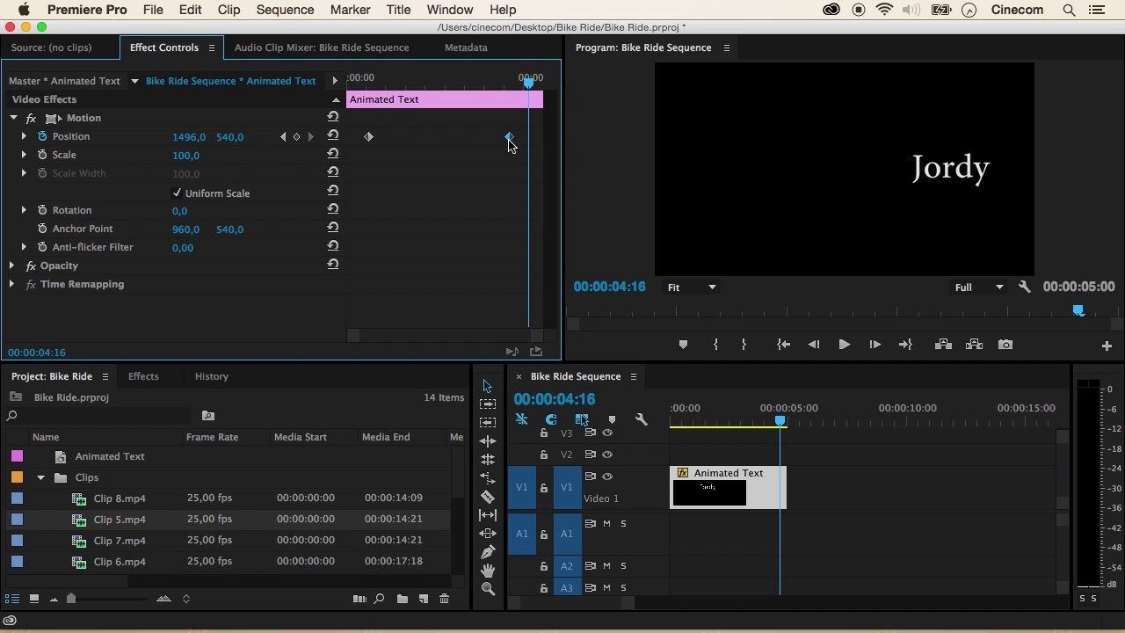
pyautogui.moveTo(509, 138); pyautogui.dragTo(425, 138)
pyautogui.click(674, 421)
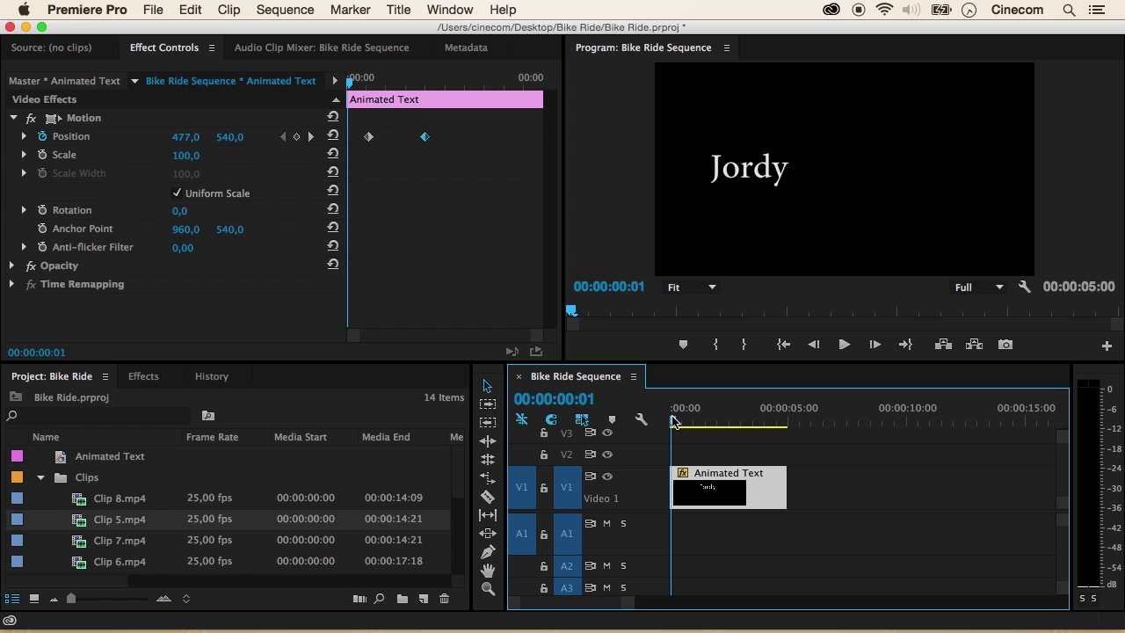
pyautogui.press('space')
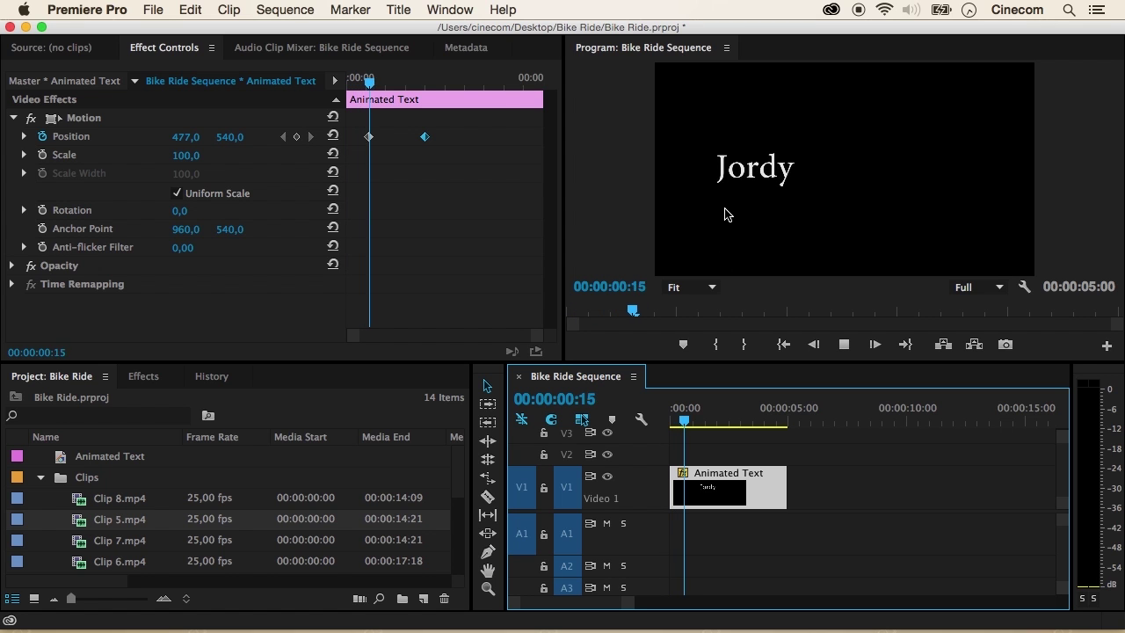
pyautogui.press('space')
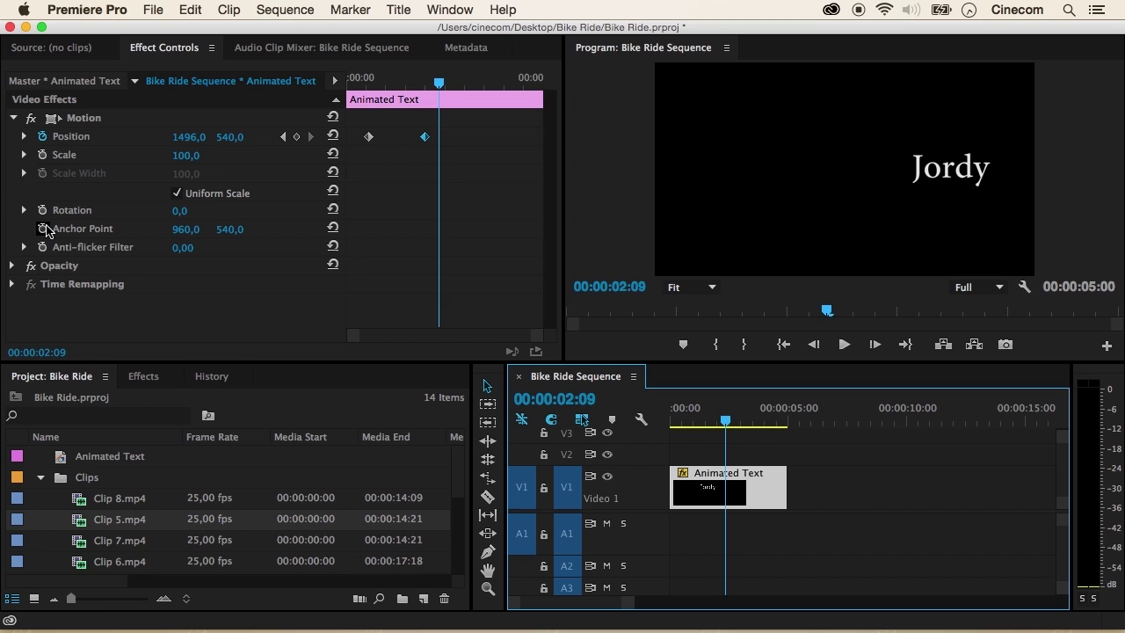
# Add a scale keyframe to the title at 00:00:00:14 and set its scale to 51.
pyautogui.click(371, 83)
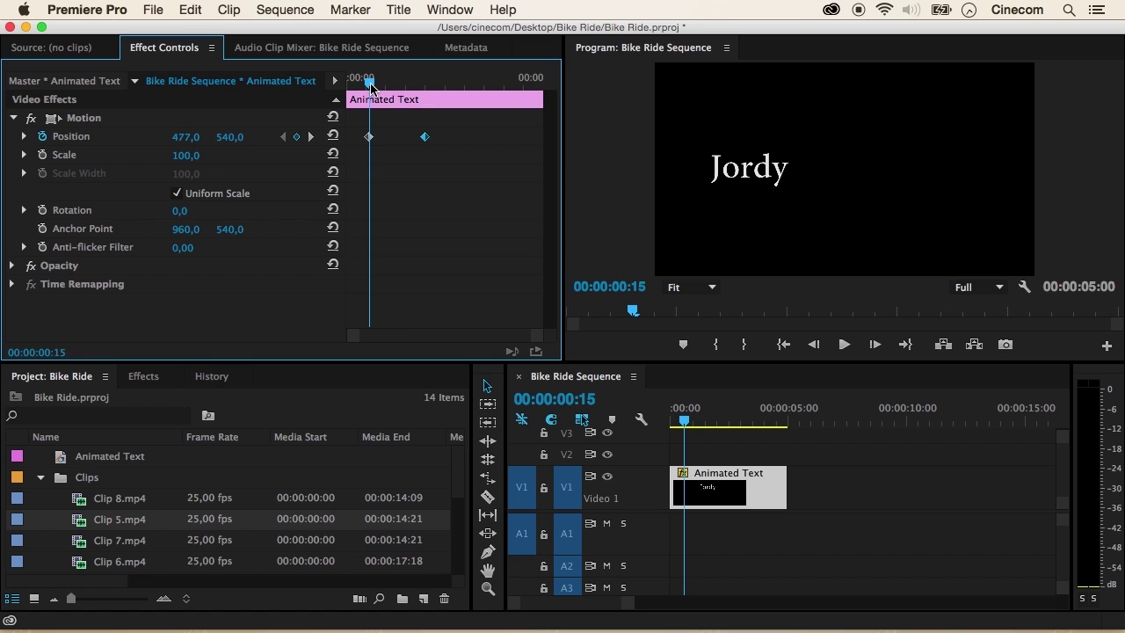
pyautogui.press('Left')
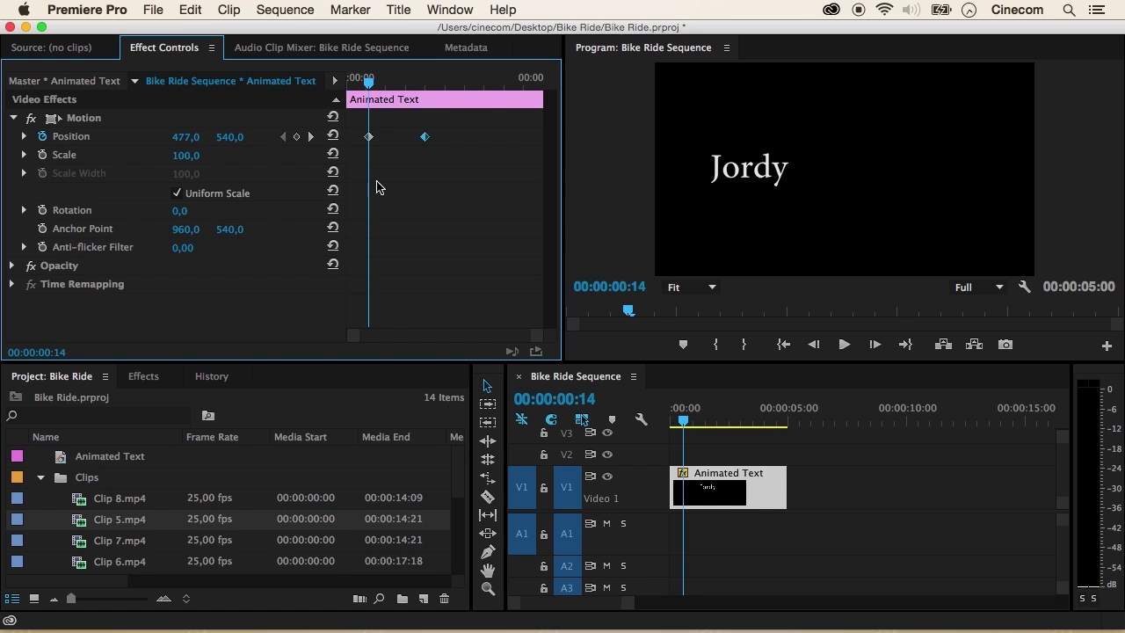
pyautogui.click(41, 156)
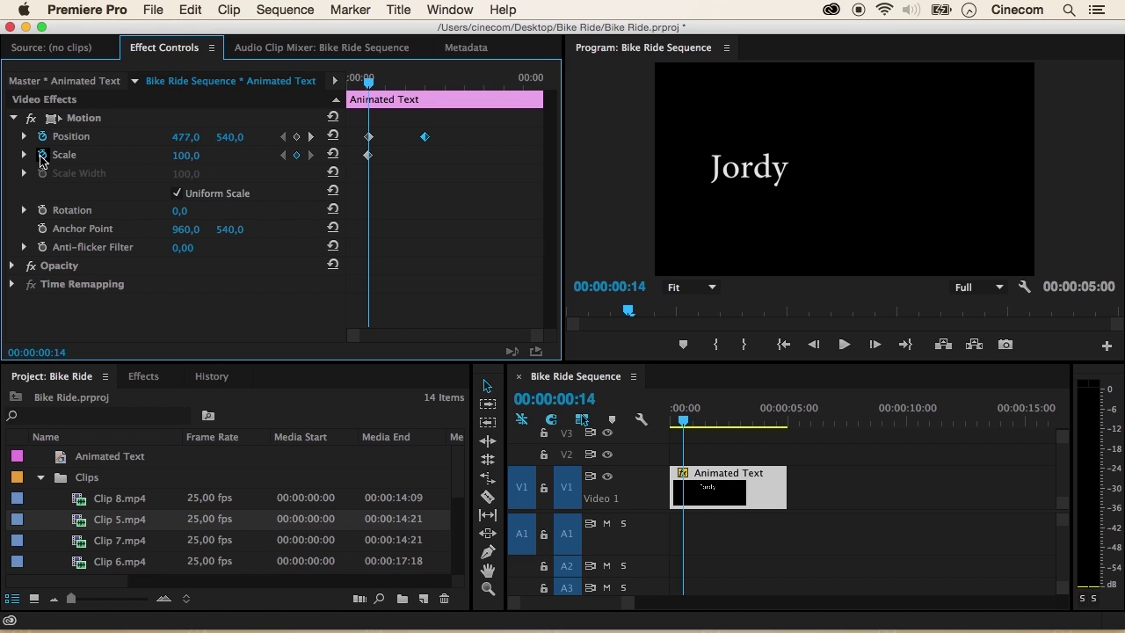
pyautogui.click(186, 155)
pyautogui.write('75')
pyautogui.press('Return')
pyautogui.moveTo(186, 156)
pyautogui.mouseDown()
pyautogui.moveTo(158, 155)
pyautogui.moveTo(194, 156)
pyautogui.mouseUp()
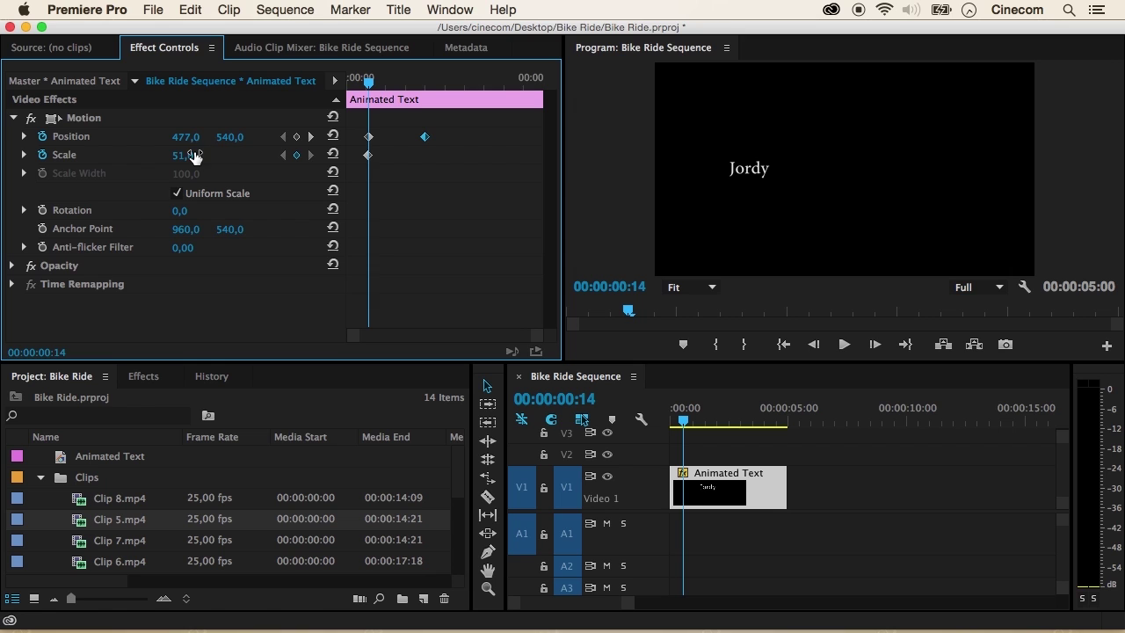
# Set the title's scale to 131 at 00:00:02:00 and play the sequence from near its start to review the growth.
pyautogui.moveTo(376, 82); pyautogui.dragTo(427, 82)
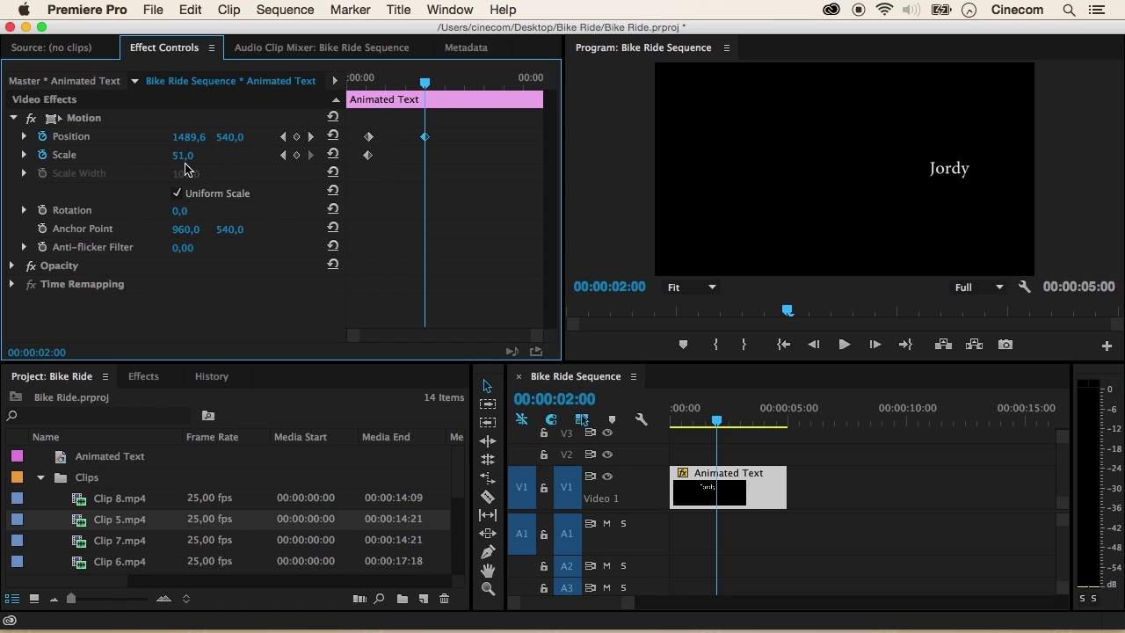
pyautogui.moveTo(183, 154); pyautogui.dragTo(302, 202)
pyautogui.click(674, 411)
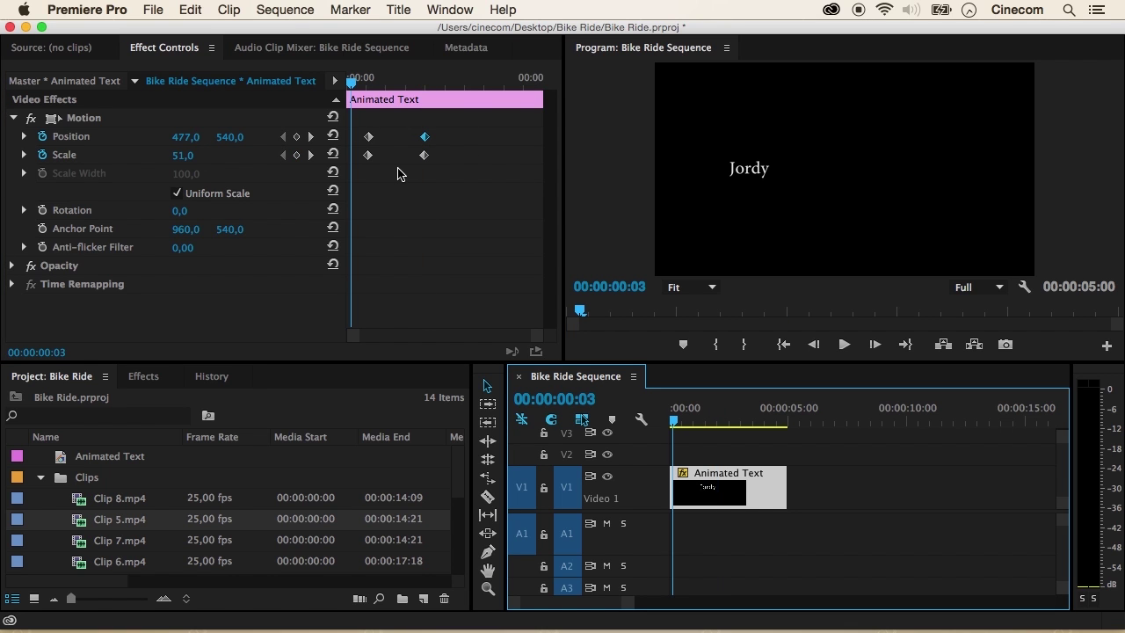
pyautogui.press('space')
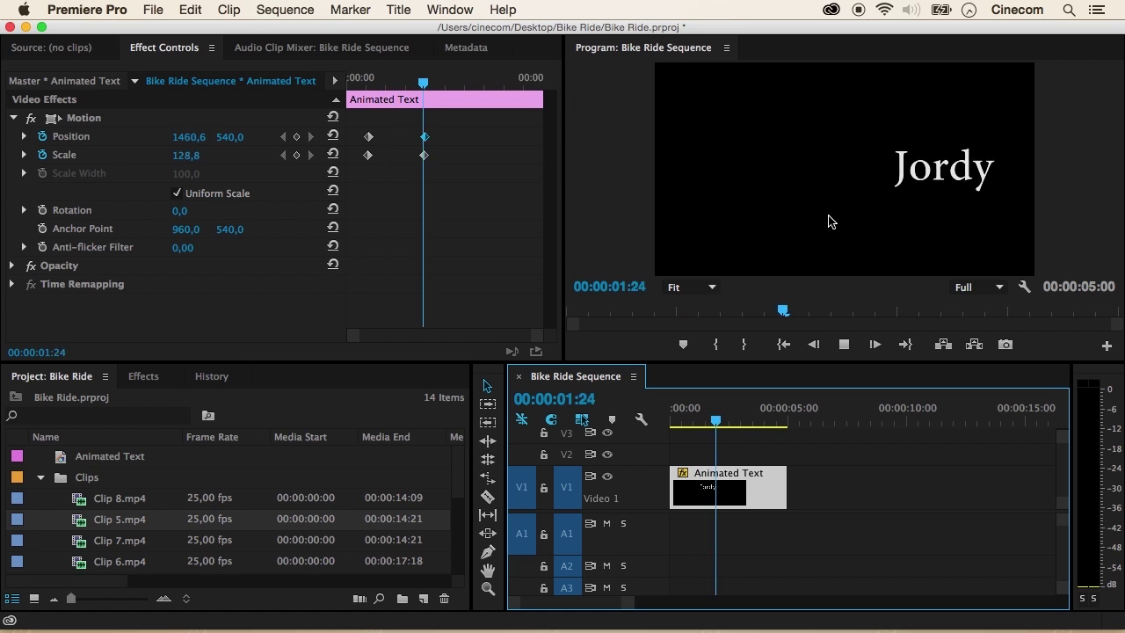
pyautogui.press('space')
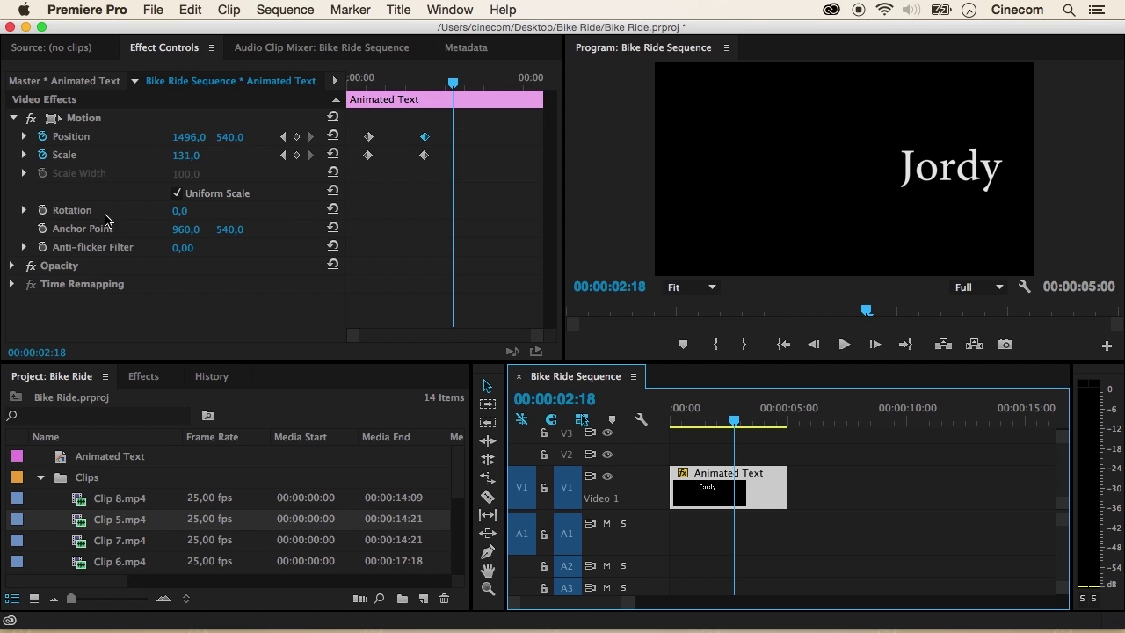
# Search the effects for "fast" and apply Fast Blur to the Animated Text clip in the sequence.
pyautogui.click(140, 378)
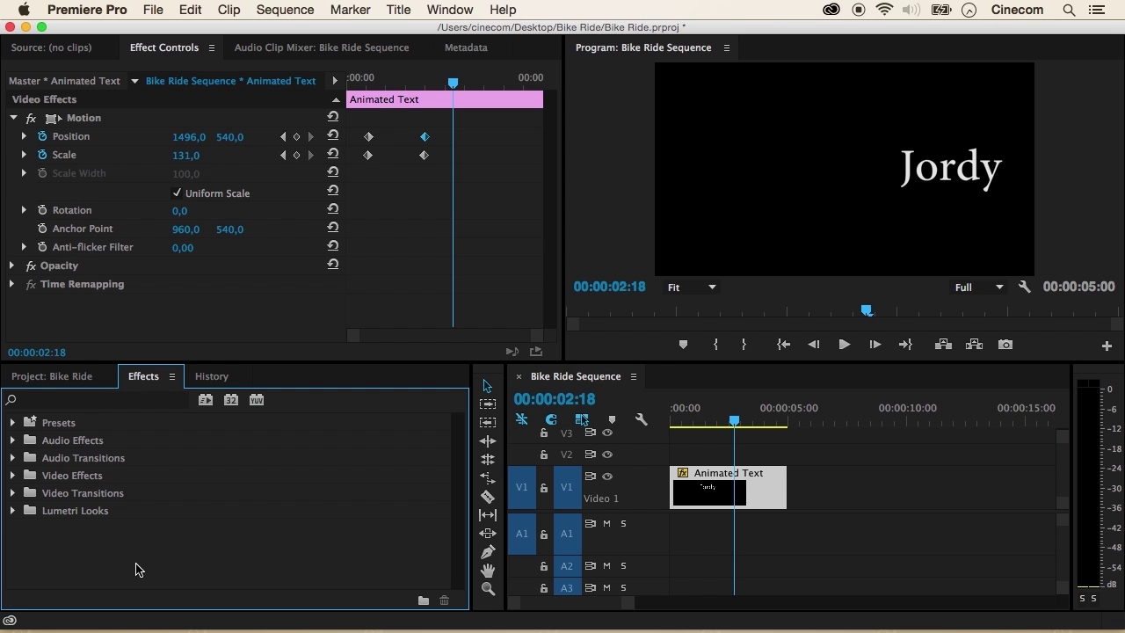
pyautogui.click(72, 397)
pyautogui.write('fast')
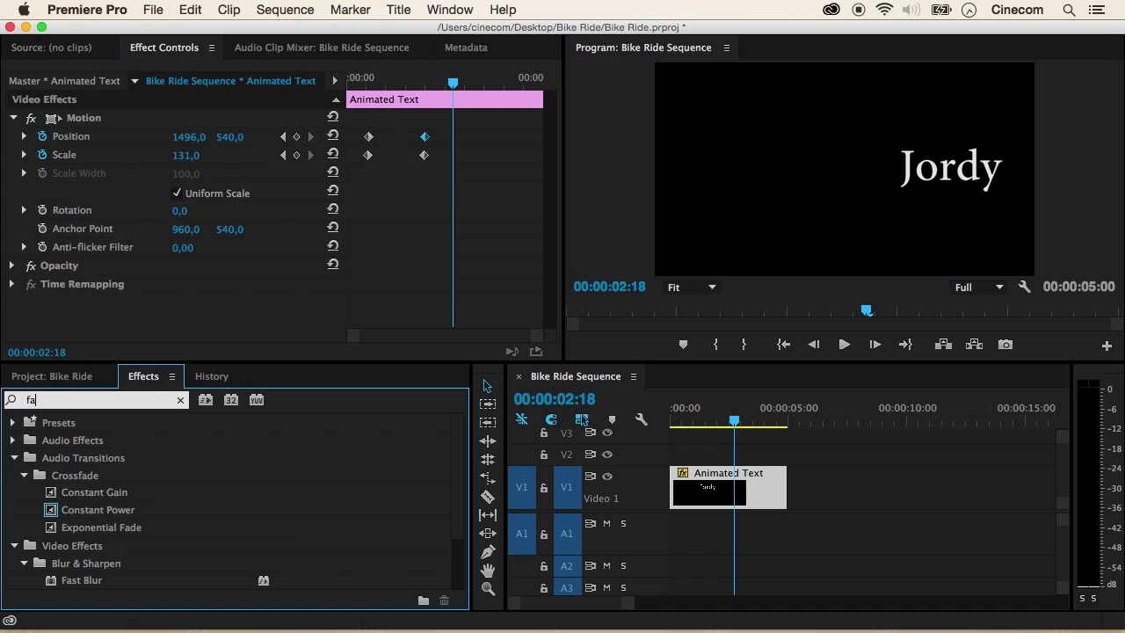
pyautogui.click(75, 511)
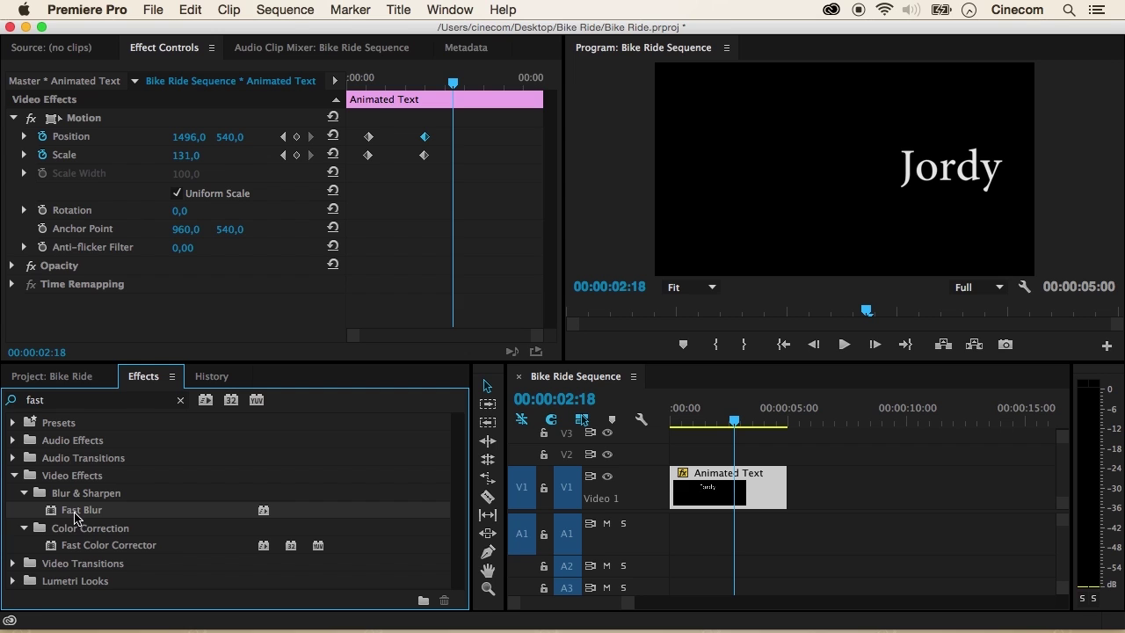
pyautogui.moveTo(52, 516); pyautogui.dragTo(711, 494)
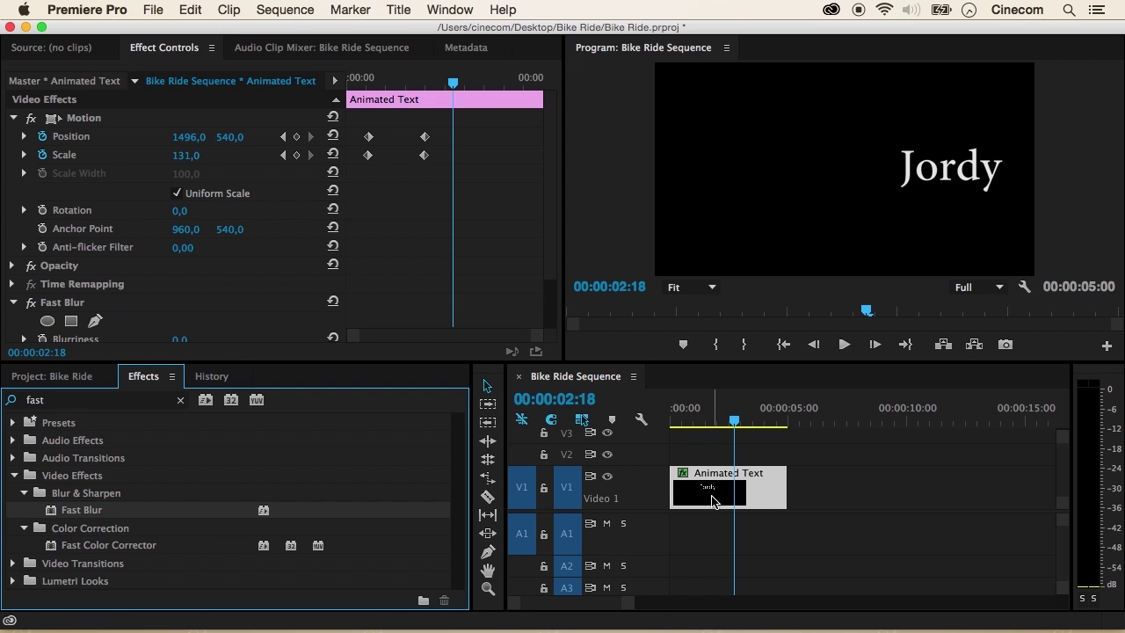
# Add a keyframe for Fast Blur's Blurriness at 00:00:00:14 and set its value to 125.
pyautogui.scroll(-3, 152, 279)
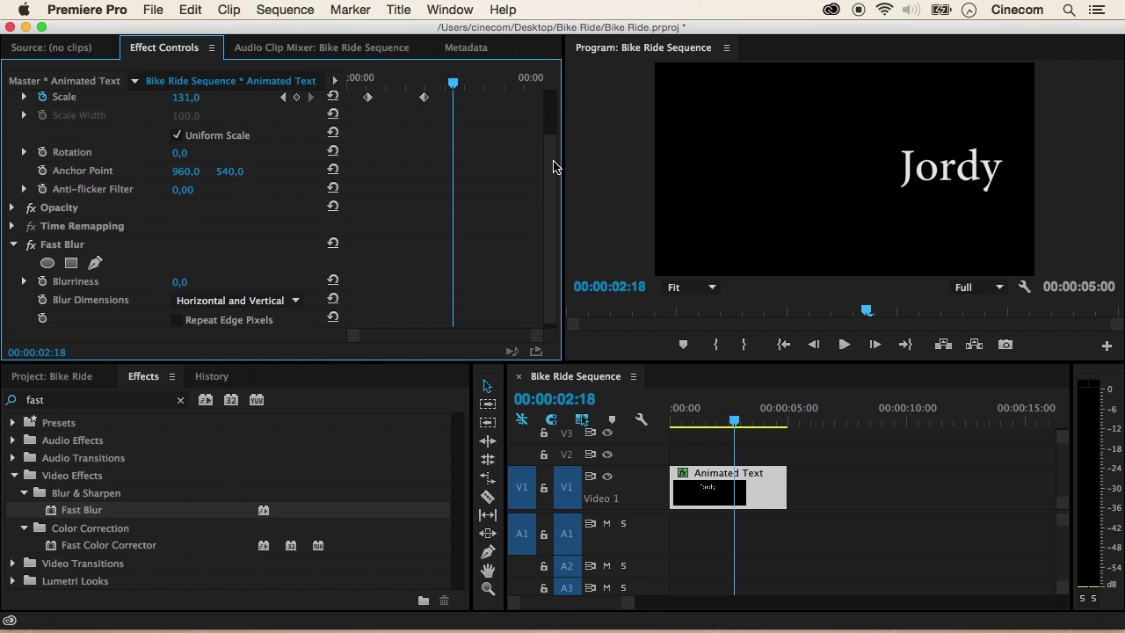
pyautogui.moveTo(442, 85); pyautogui.dragTo(365, 82)
pyautogui.click(42, 281)
pyautogui.moveTo(180, 282); pyautogui.dragTo(263, 282)
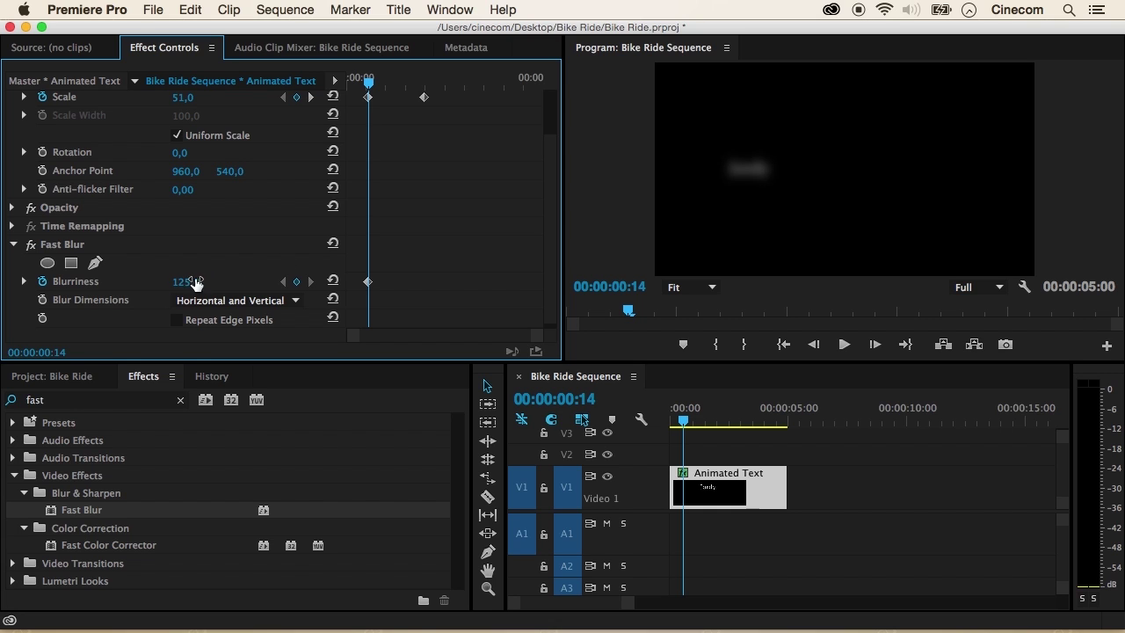
# Set Fast Blur's Blurriness to 0 at 00:00:01:24 so the title sharpens as it moves.
pyautogui.moveTo(396, 87); pyautogui.dragTo(424, 84)
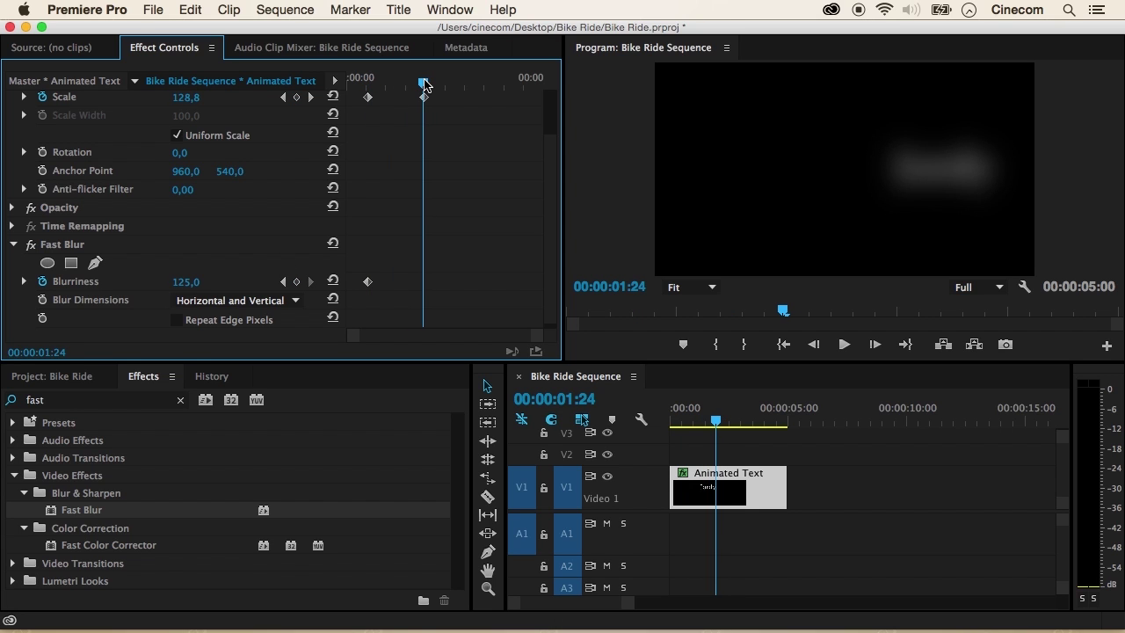
pyautogui.click(187, 282)
pyautogui.write('0')
pyautogui.press('Return')
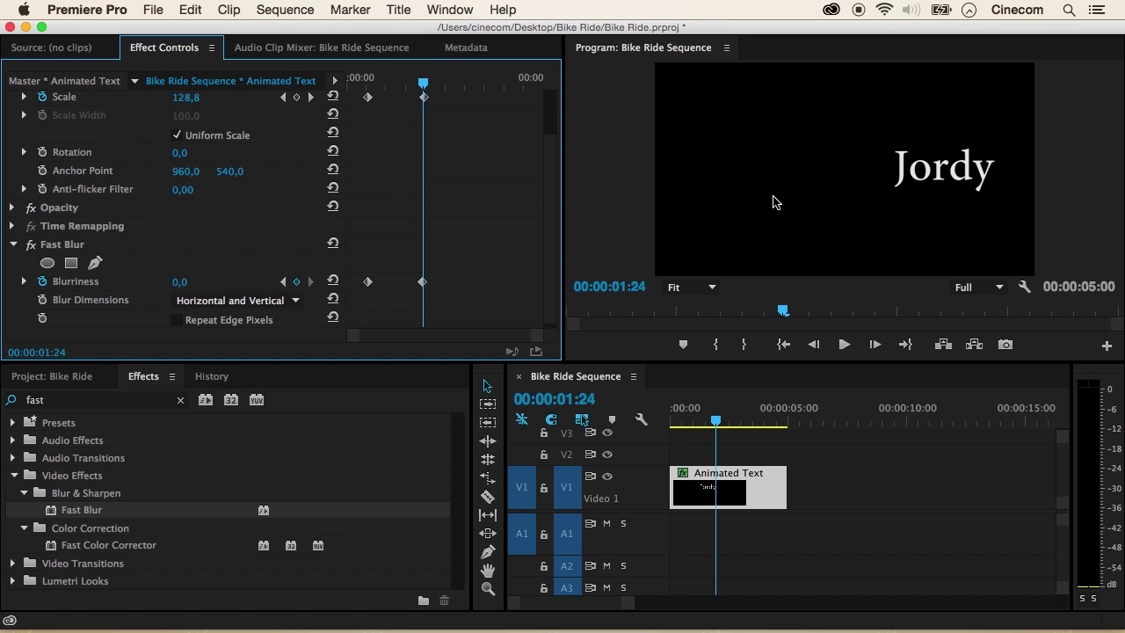
# Play the sequence twice from near its start to review the combined position, scale and blur animation.
pyautogui.click(675, 414)
pyautogui.press('space')
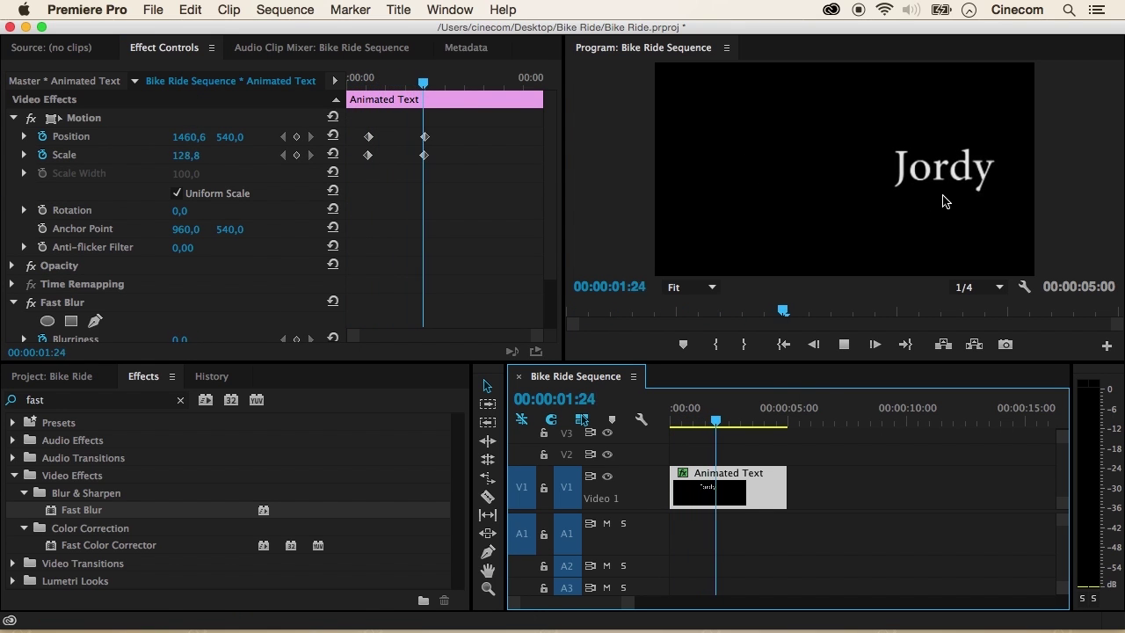
pyautogui.press('space')
pyautogui.click(674, 422)
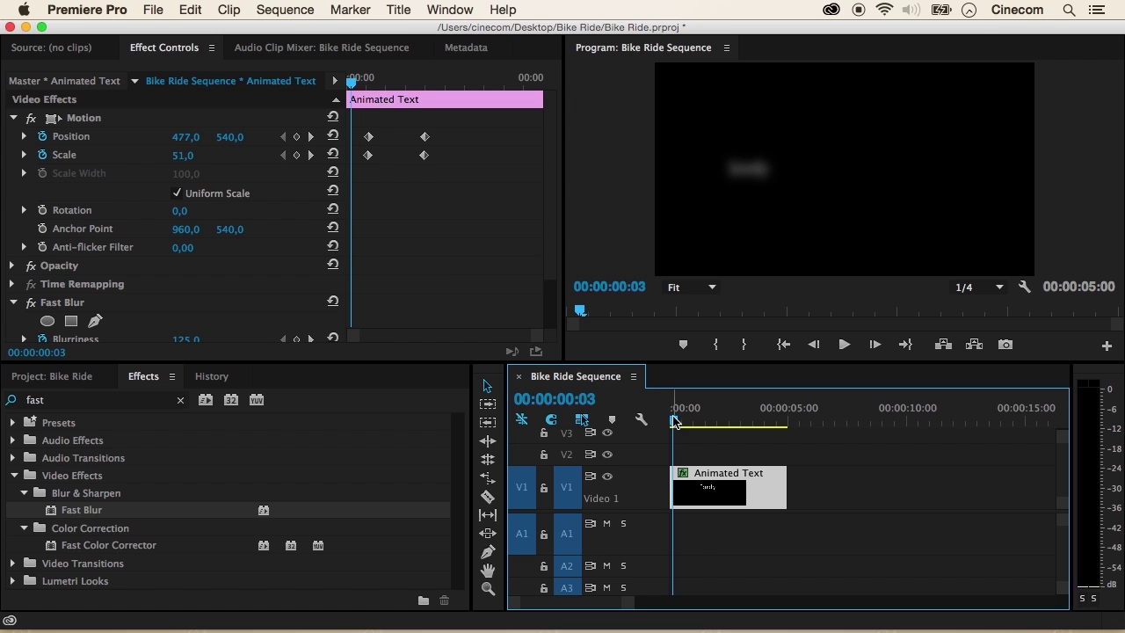
pyautogui.press('space')
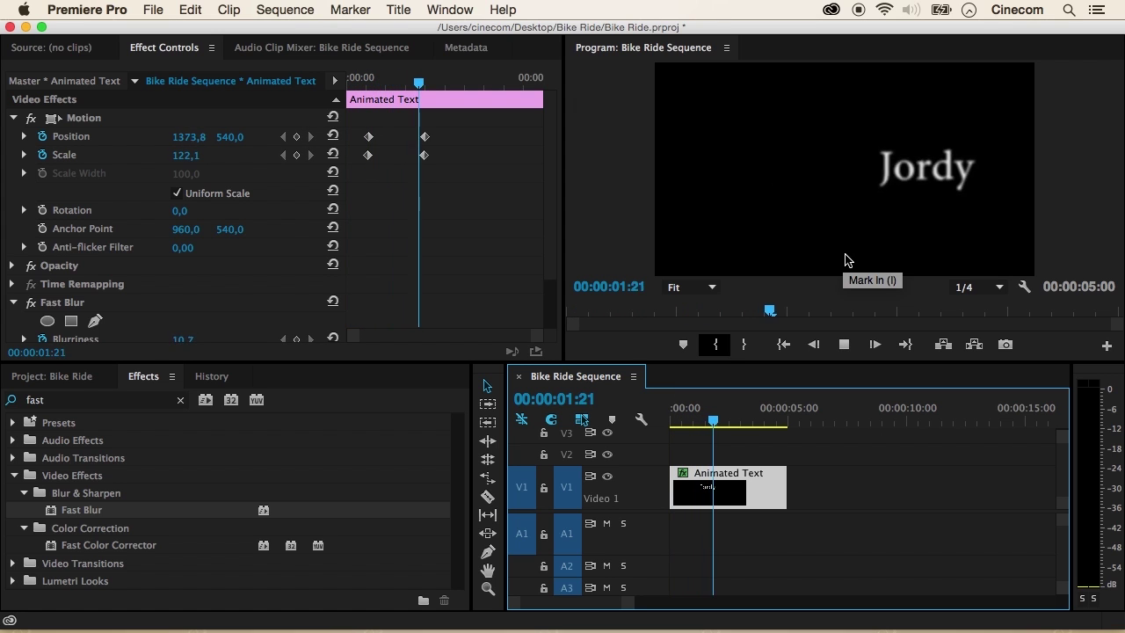
pyautogui.press('space')
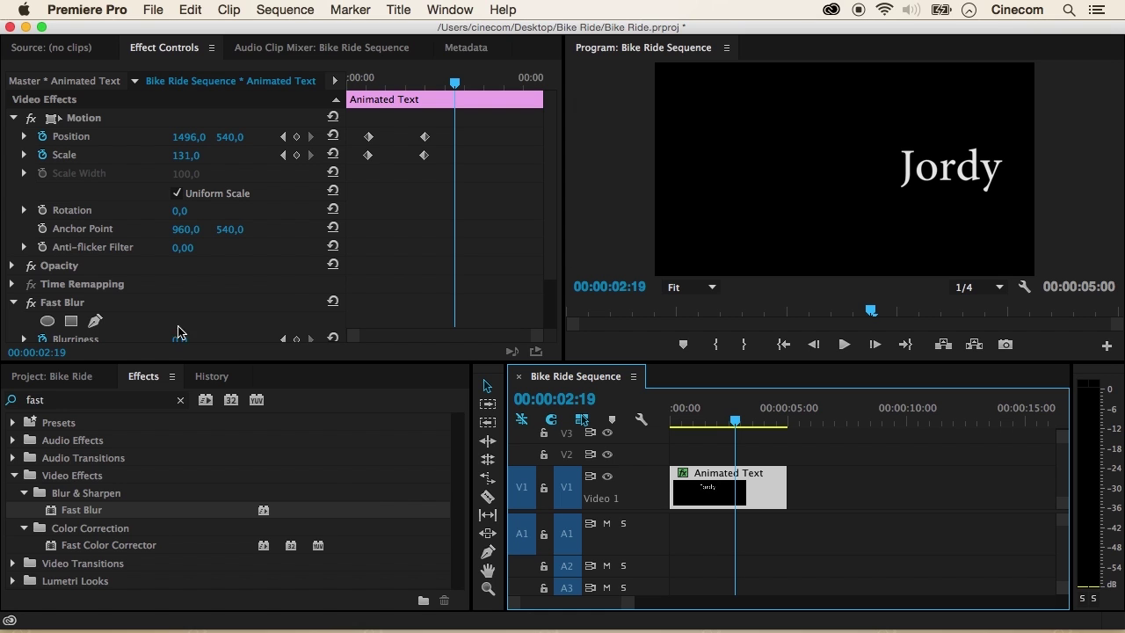
# Collapse the Clips bin in the project and create a new 1920 × 1080 title named "Next step animation".
pyautogui.click(82, 380)
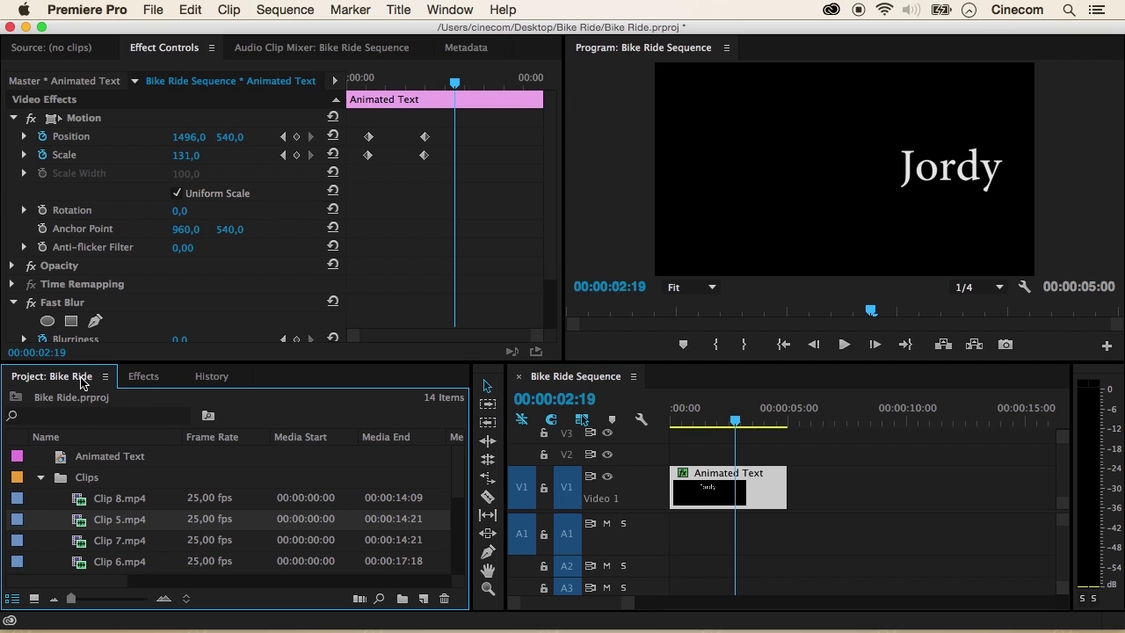
pyautogui.click(42, 478)
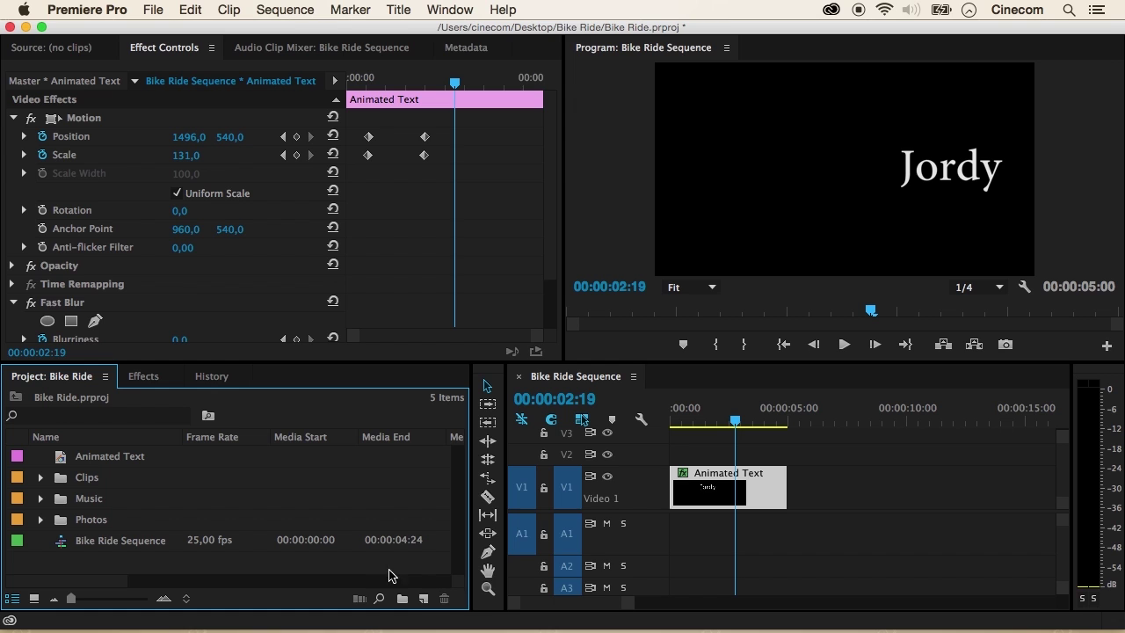
pyautogui.click(428, 605)
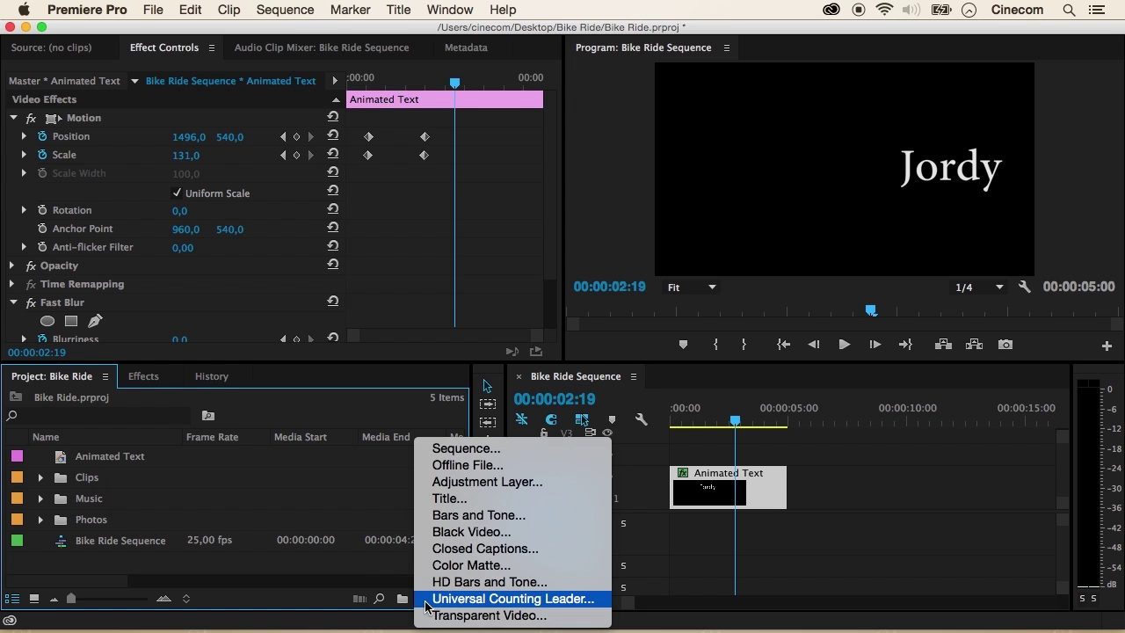
pyautogui.click(487, 500)
pyautogui.press('BackSpace')
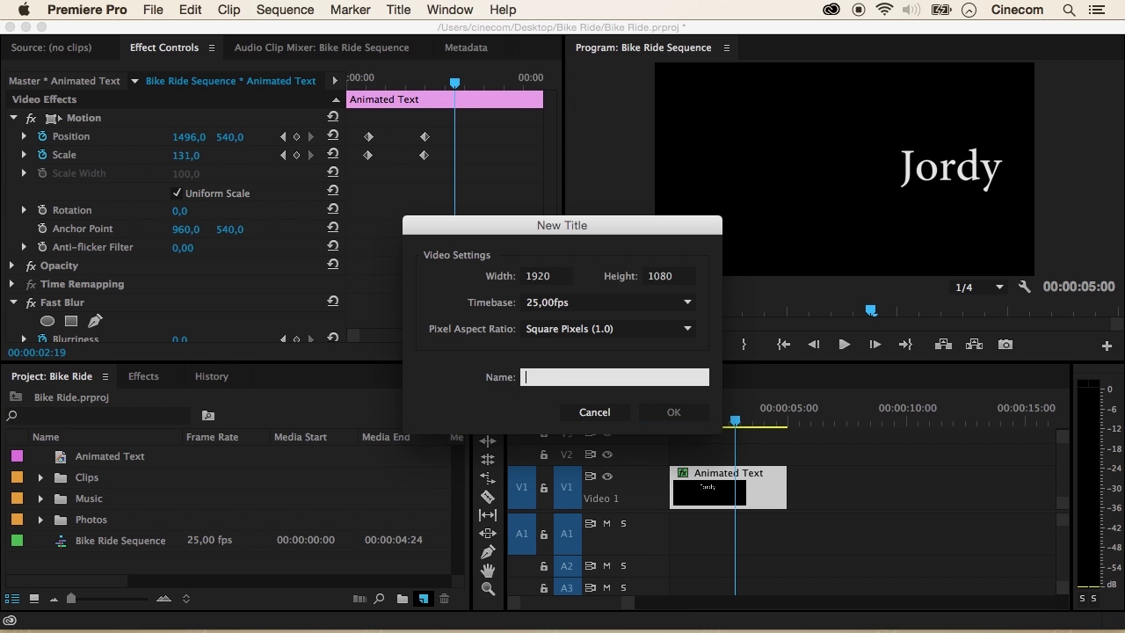
pyautogui.write('Next step animation')
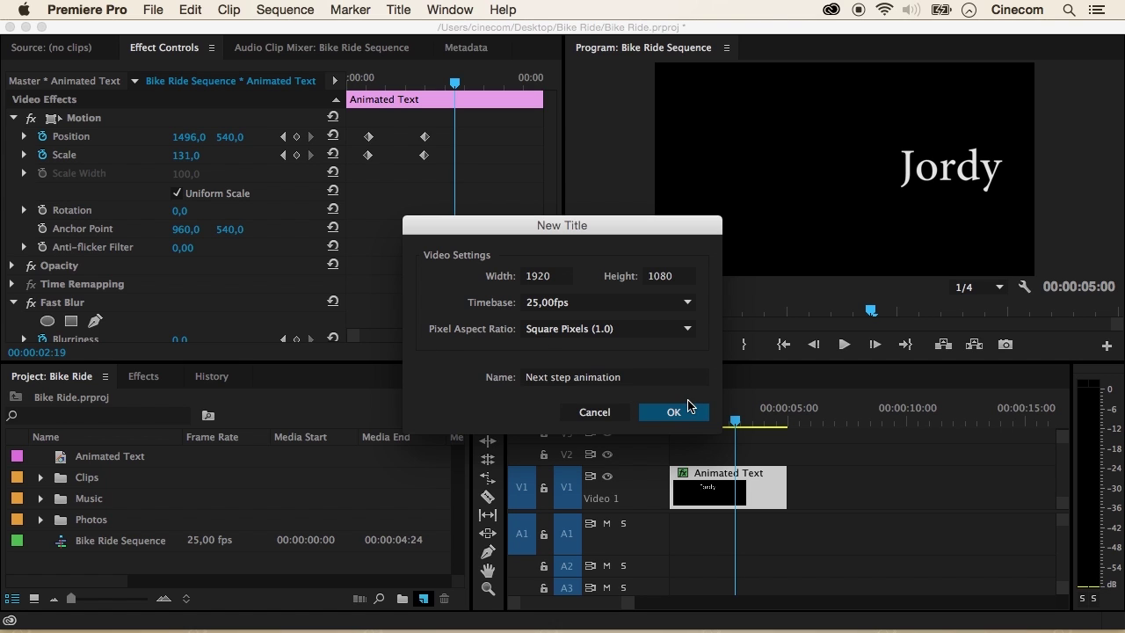
pyautogui.click(679, 410)
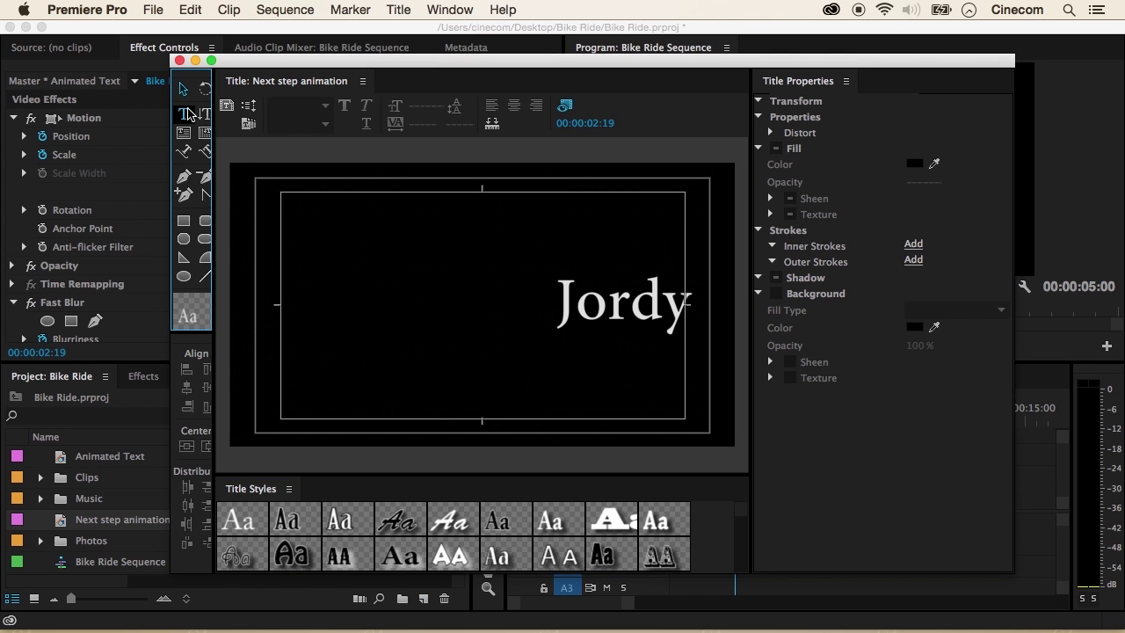
# Add a text line with the previous title's first name followed by "Awesome" and centre it horizontally in the frame.
pyautogui.write('Jo')
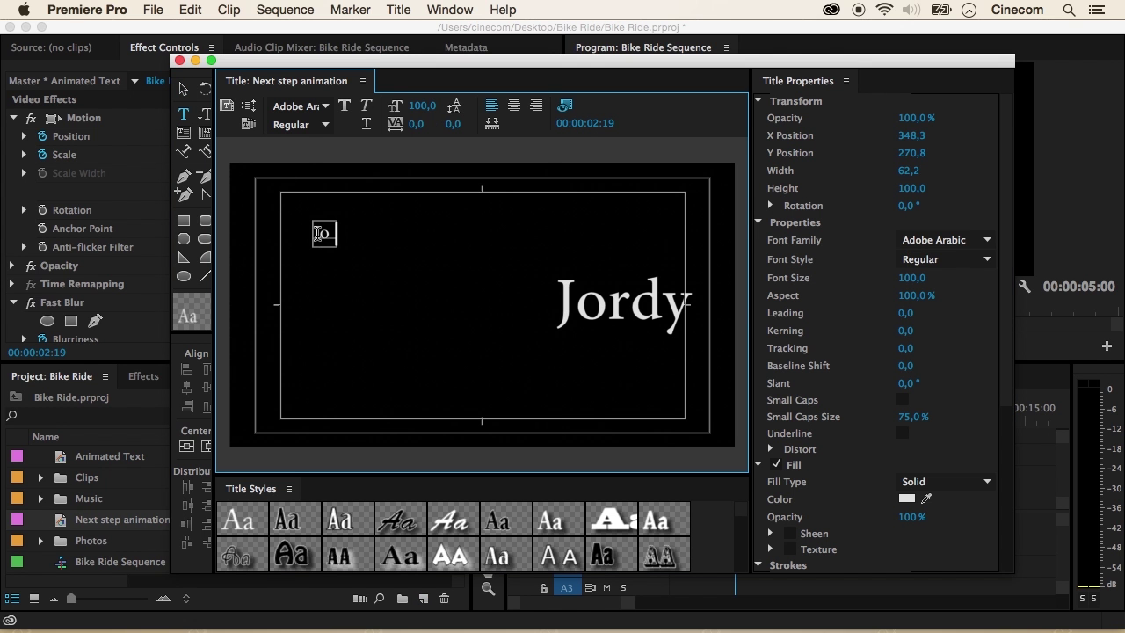
pyautogui.write('rdy Awesome')
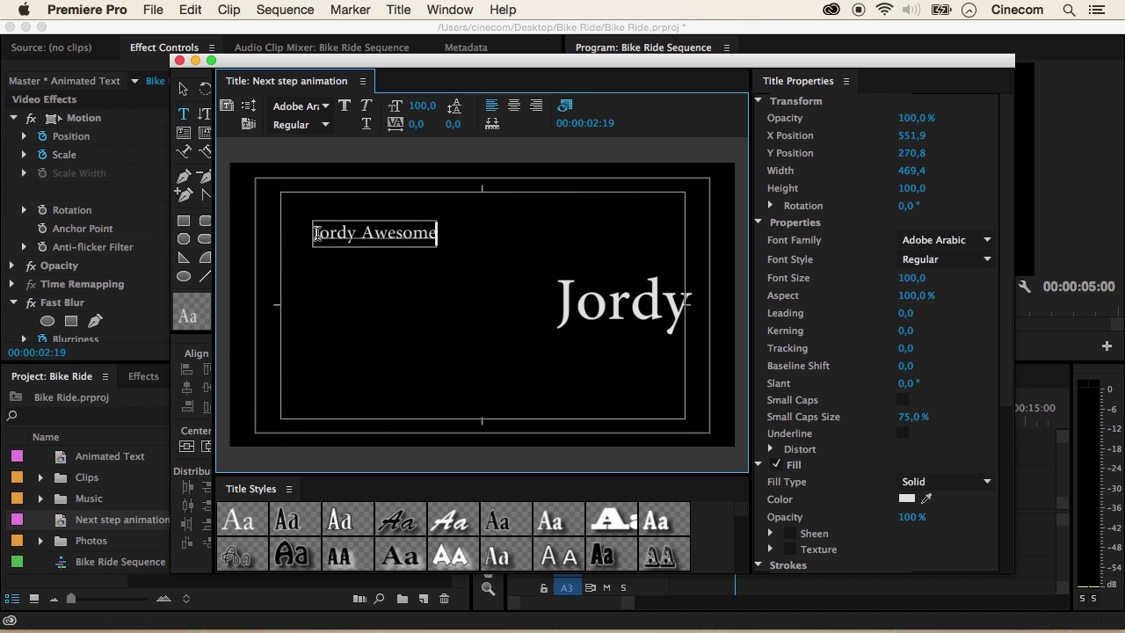
pyautogui.click(183, 89)
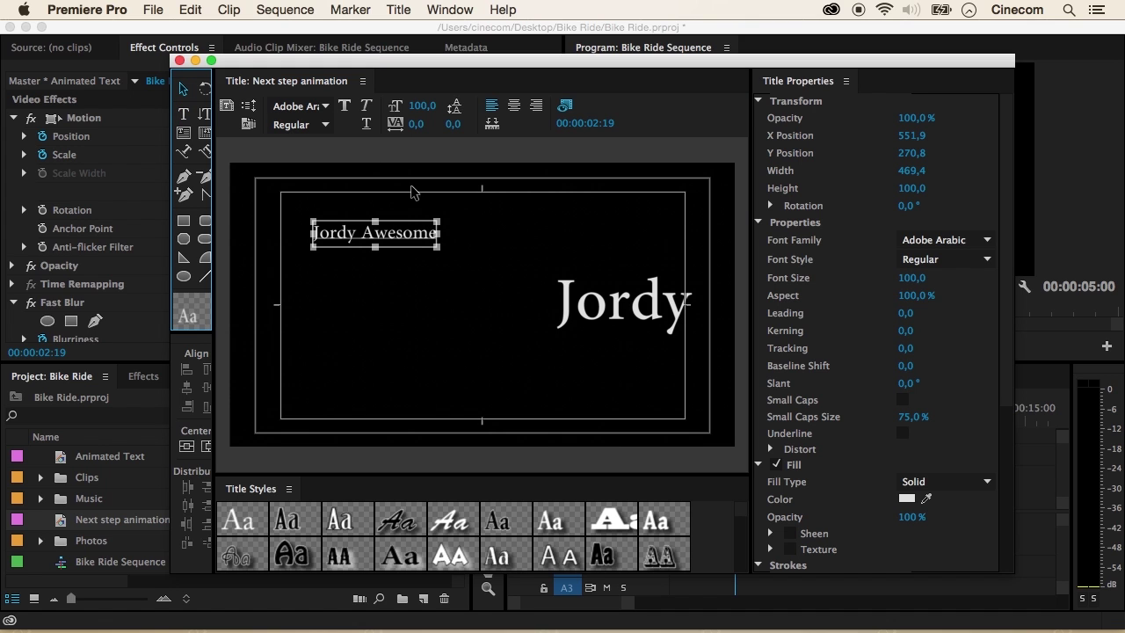
pyautogui.click(207, 446)
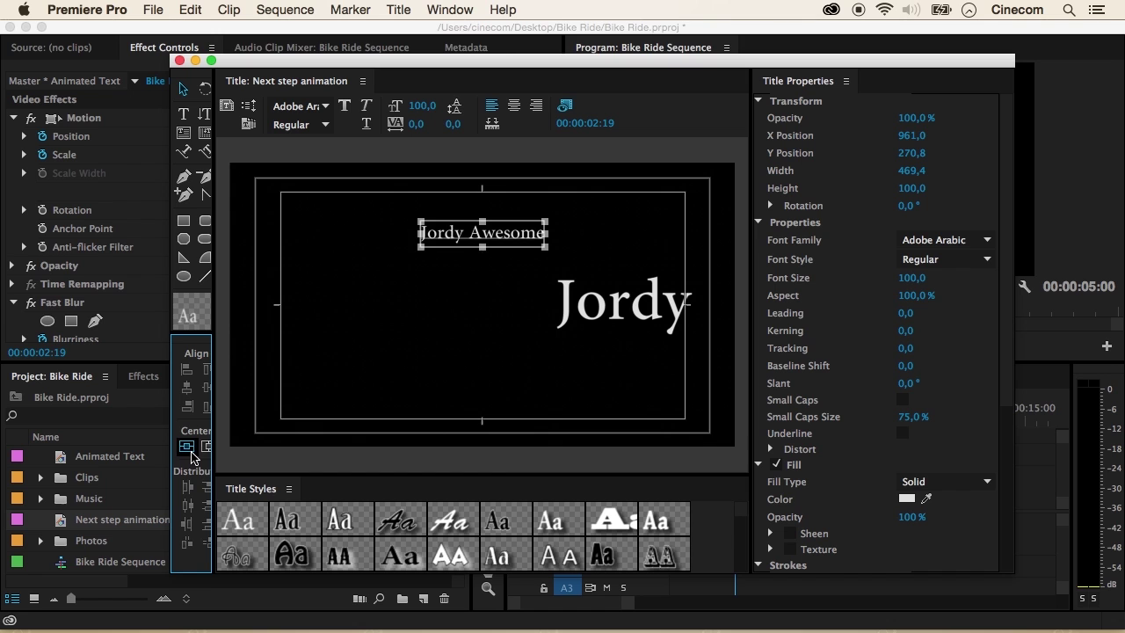
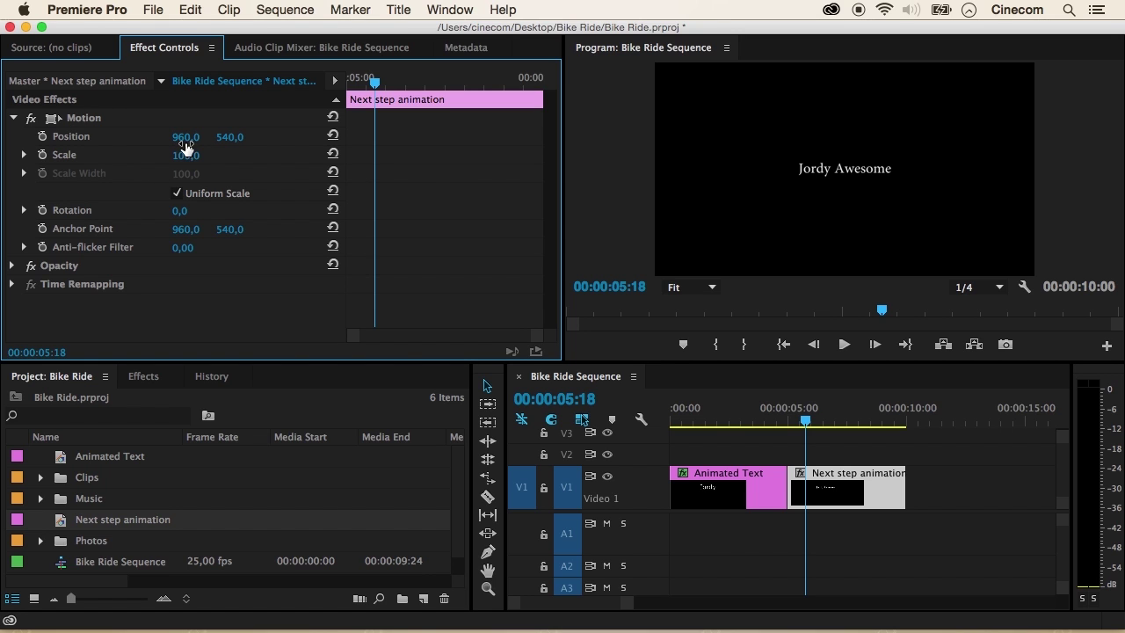
# Keyframe the Next step animation clip's position at 469, 257 at 00:00:05:18 and at about 807, 733 at 00:00:06:24.
pyautogui.moveTo(192, 139); pyautogui.dragTo(237, 140)
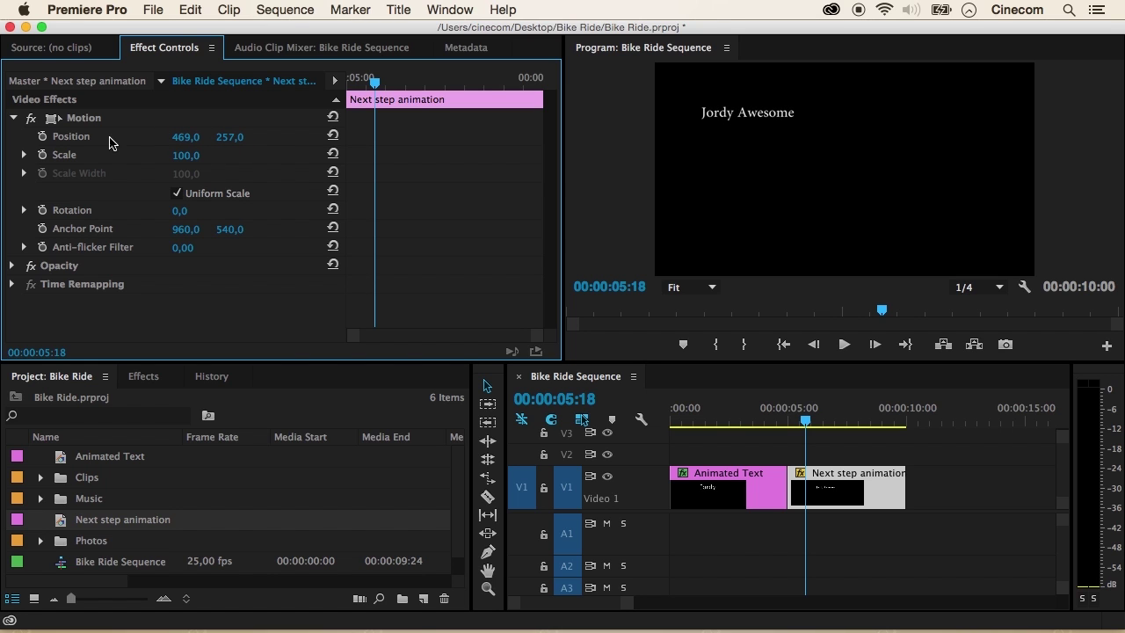
pyautogui.click(42, 136)
pyautogui.moveTo(375, 82); pyautogui.dragTo(425, 88)
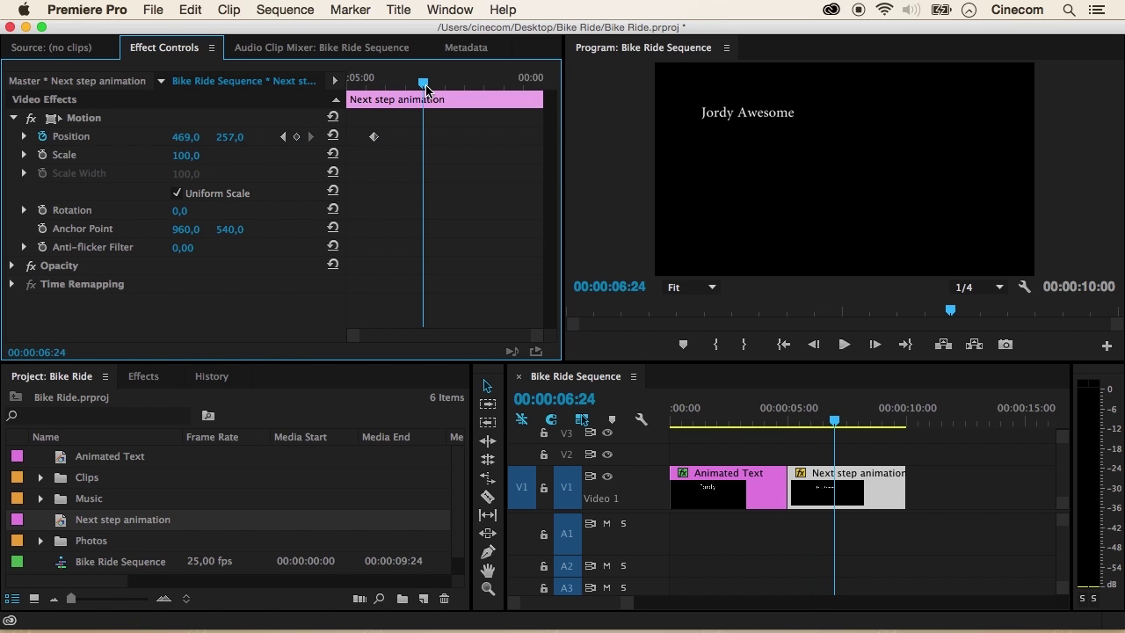
pyautogui.click(74, 124)
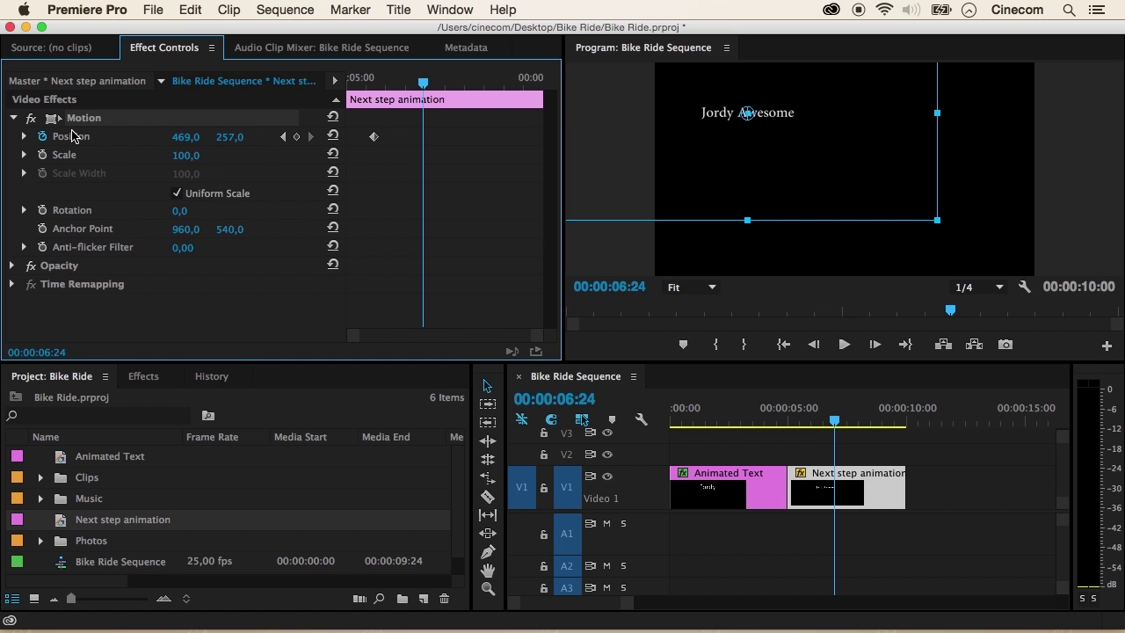
pyautogui.moveTo(707, 126); pyautogui.dragTo(777, 220)
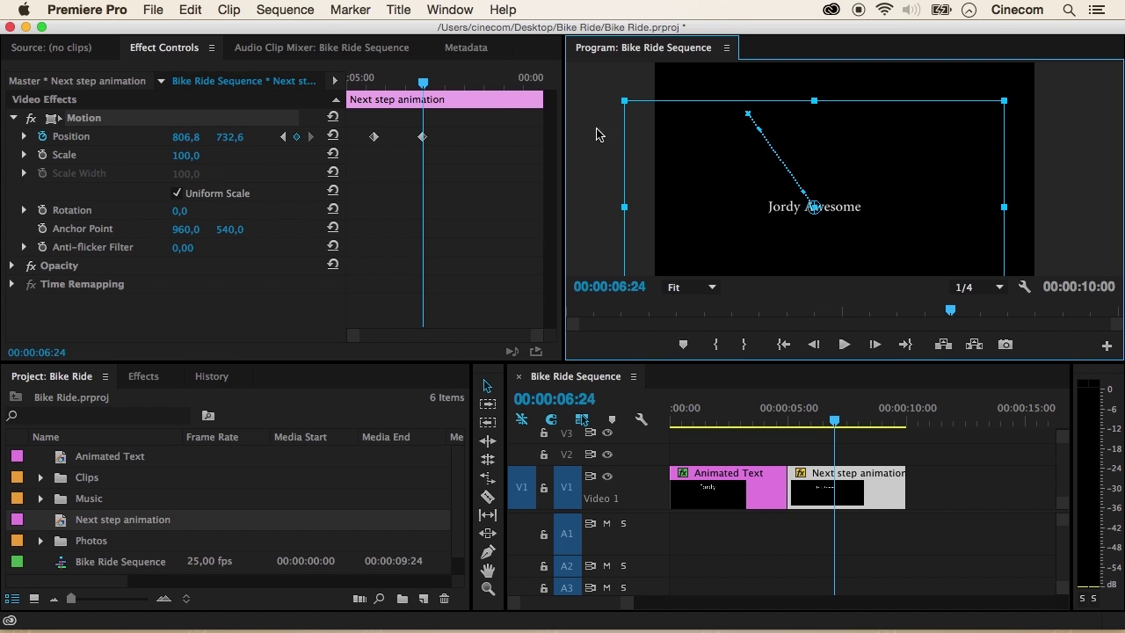
# Add a position keyframe at about 1447, 301 at 00:00:08:00 and bend the motion path into a sweeping curve using its Bezier handles.
pyautogui.moveTo(427, 84); pyautogui.dragTo(465, 86)
pyautogui.moveTo(839, 232); pyautogui.dragTo(949, 149)
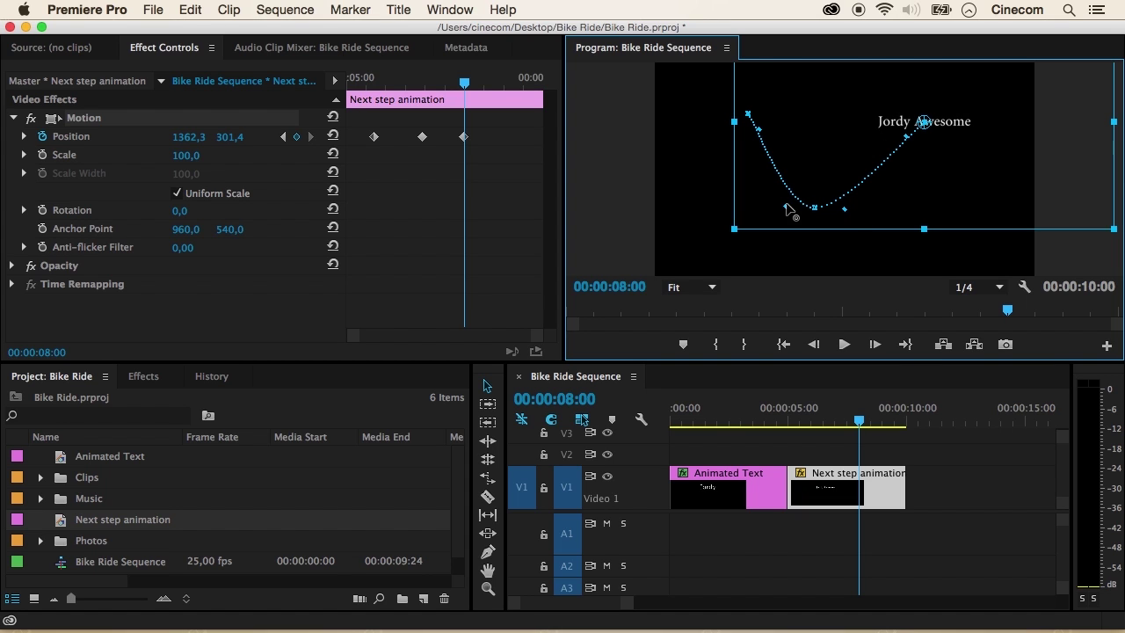
pyautogui.moveTo(849, 216); pyautogui.dragTo(890, 186)
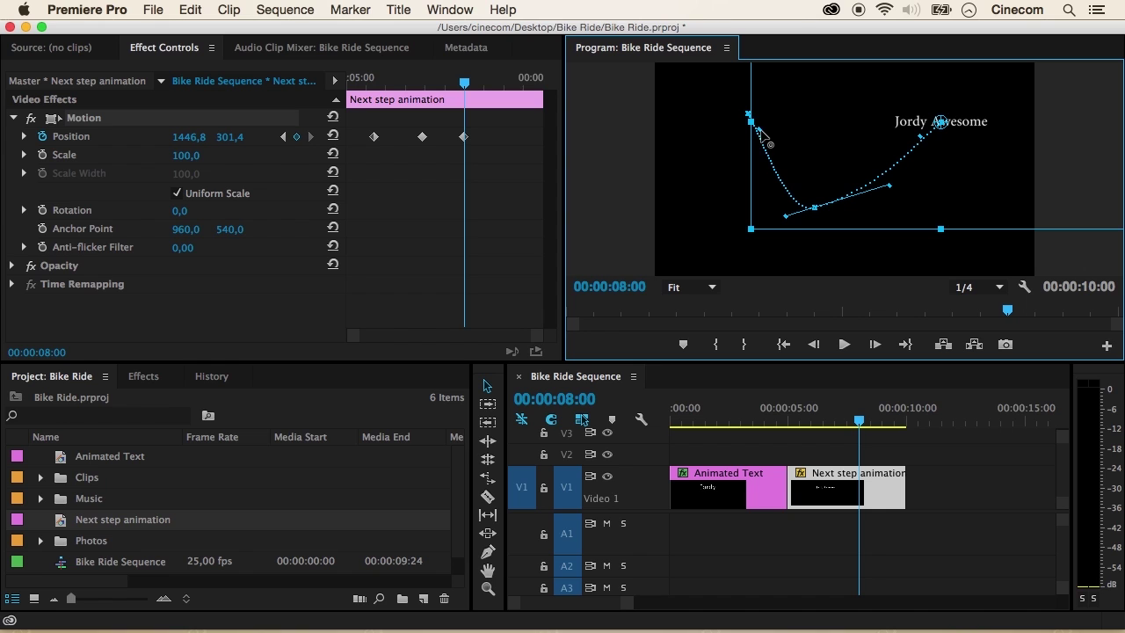
pyautogui.moveTo(759, 129); pyautogui.dragTo(683, 174)
# Play the sequence from 00:00:05:13 to review the title's curved motion.
pyautogui.click(800, 409)
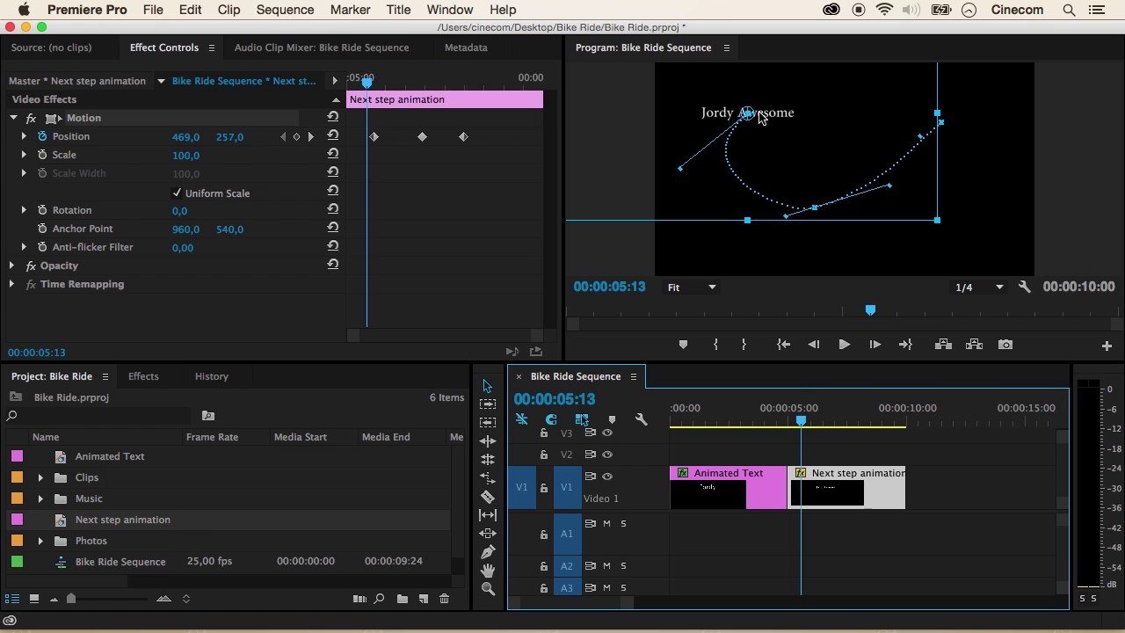
pyautogui.press('space')
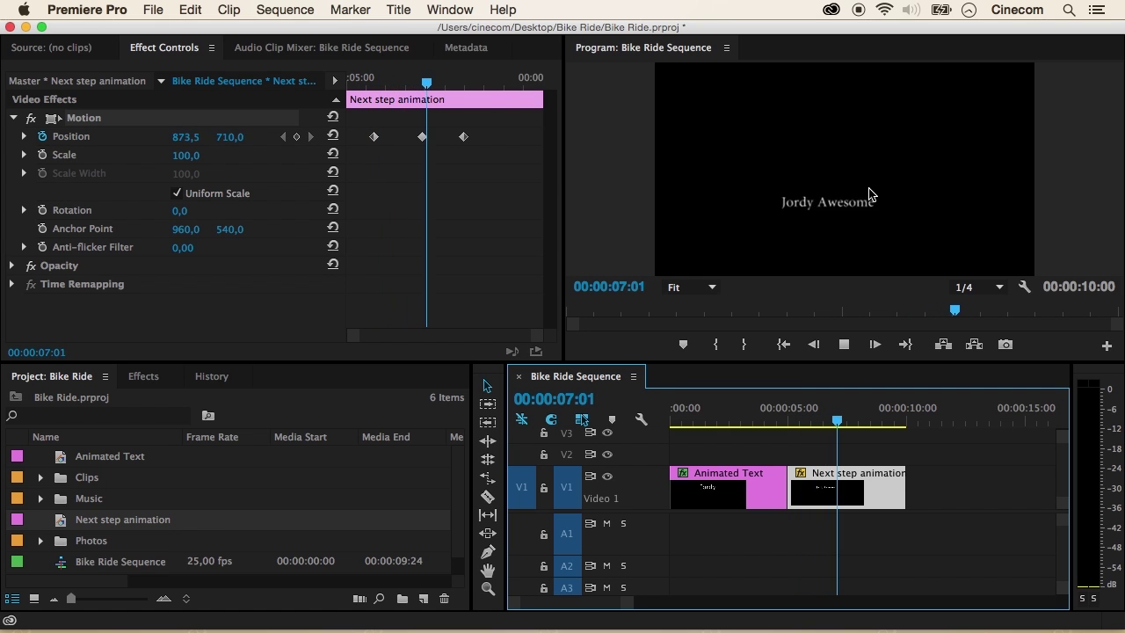
pyautogui.press('space')
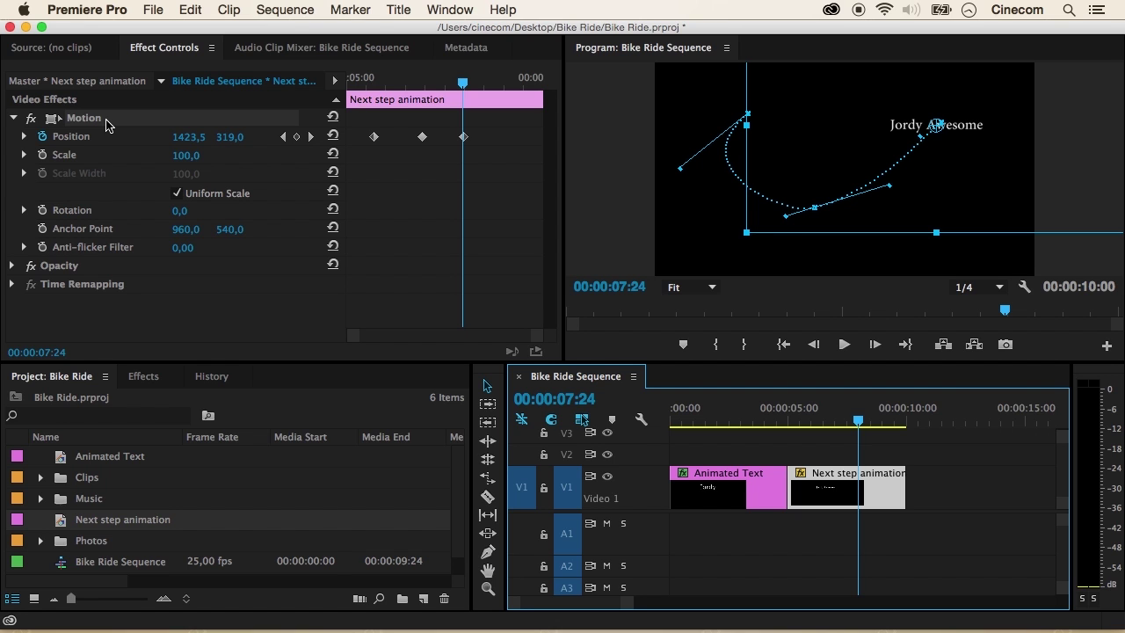
# Create a new 1920 × 1080 title named "Third Text" in the project.
pyautogui.click(944, 568)
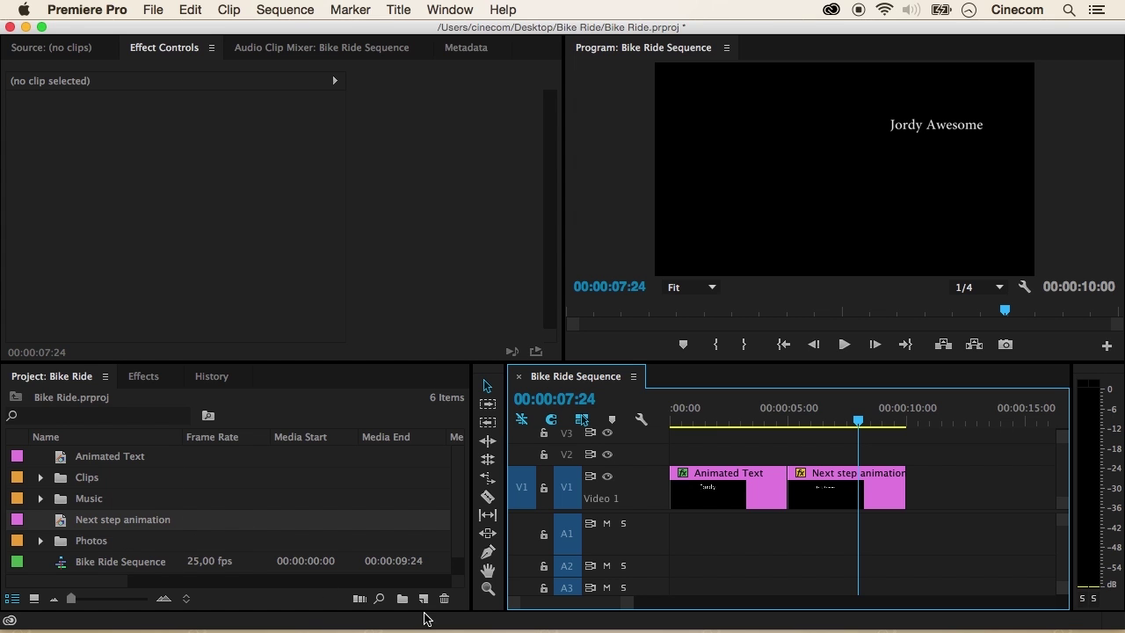
pyautogui.click(423, 598)
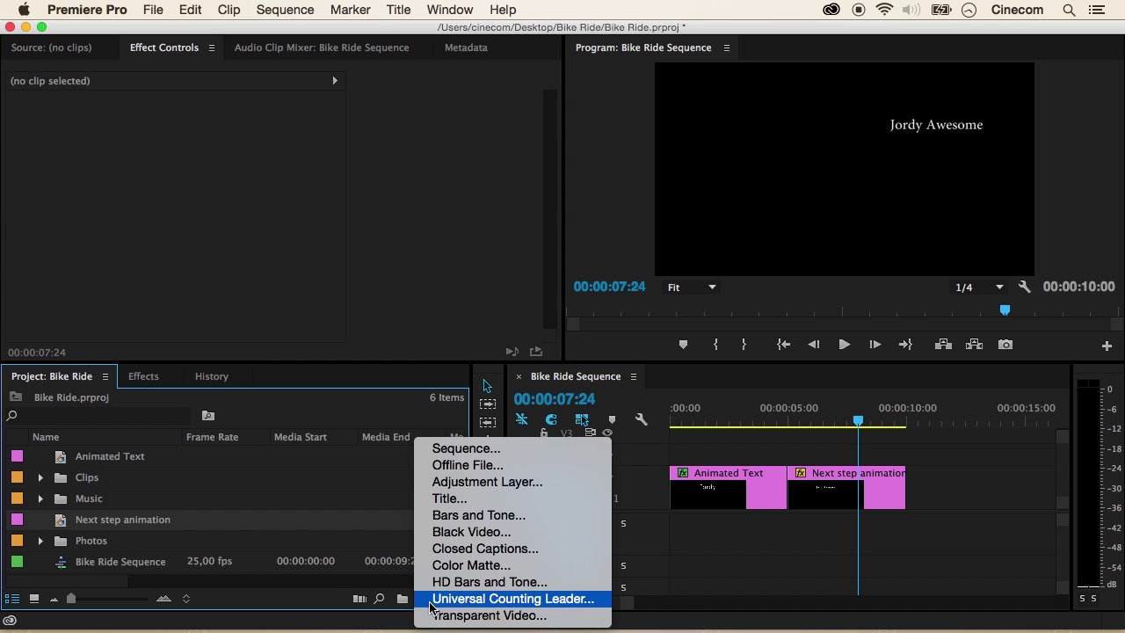
pyautogui.click(475, 498)
pyautogui.write('Third')
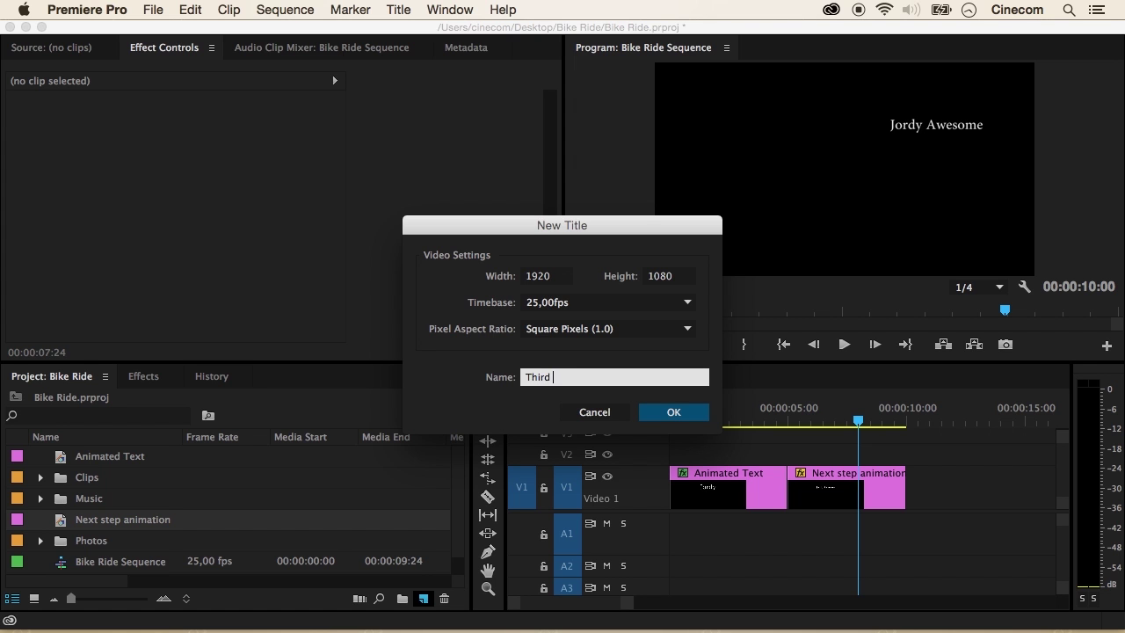
pyautogui.write(' Text')
pyautogui.click(703, 409)
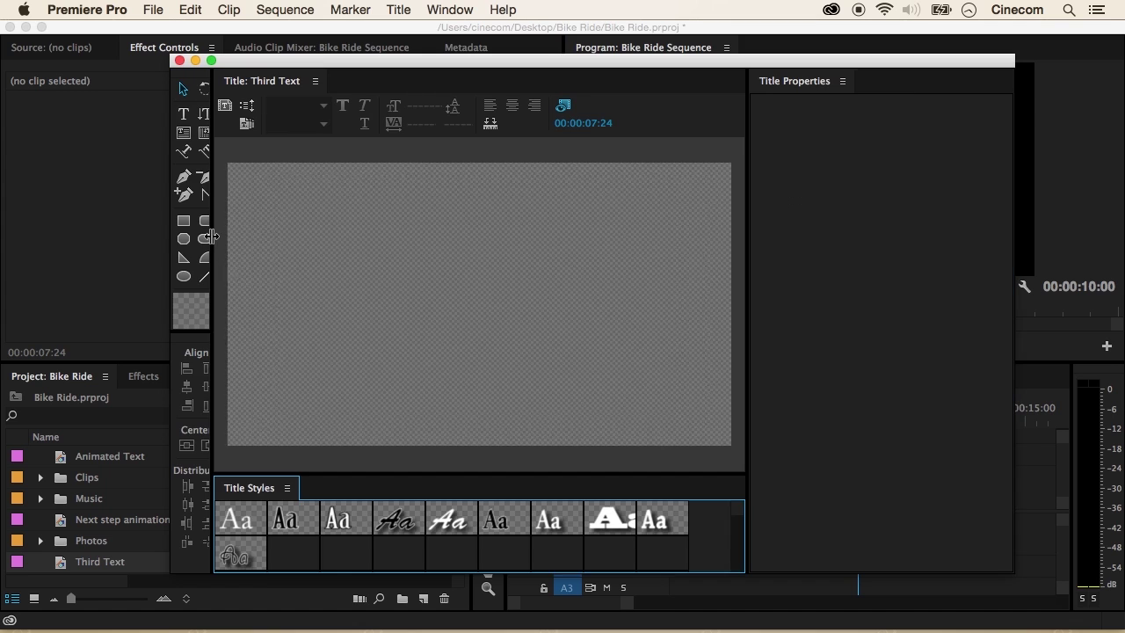
# Add the text "Third Text" to the title, centre it horizontally and vertically in the frame, and close the title editor.
pyautogui.click(183, 114)
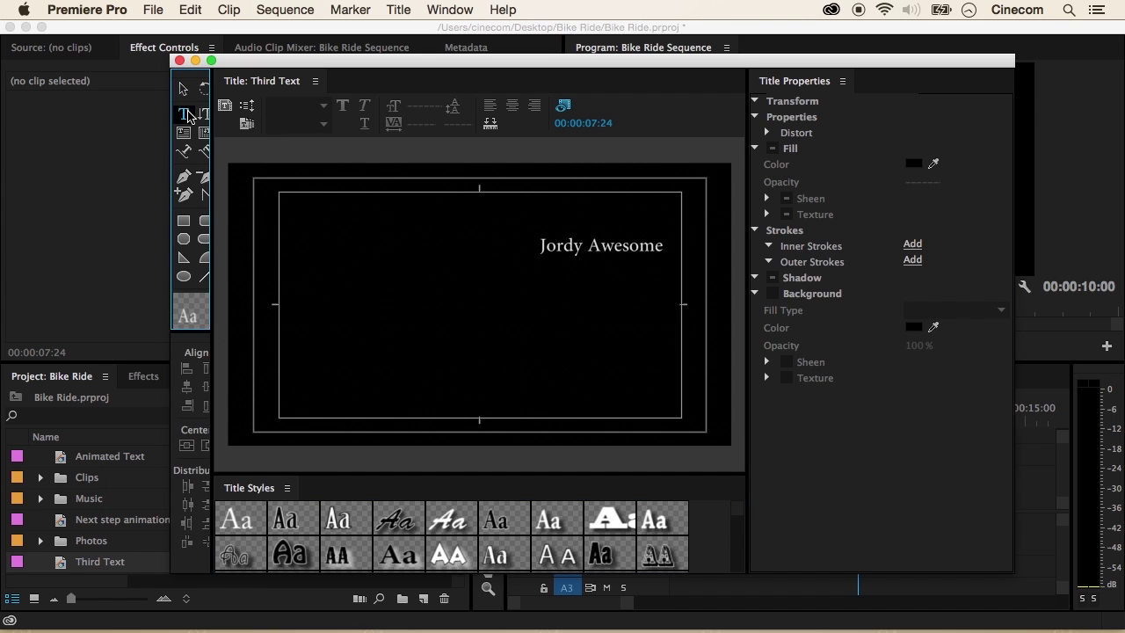
pyautogui.write('Third Text')
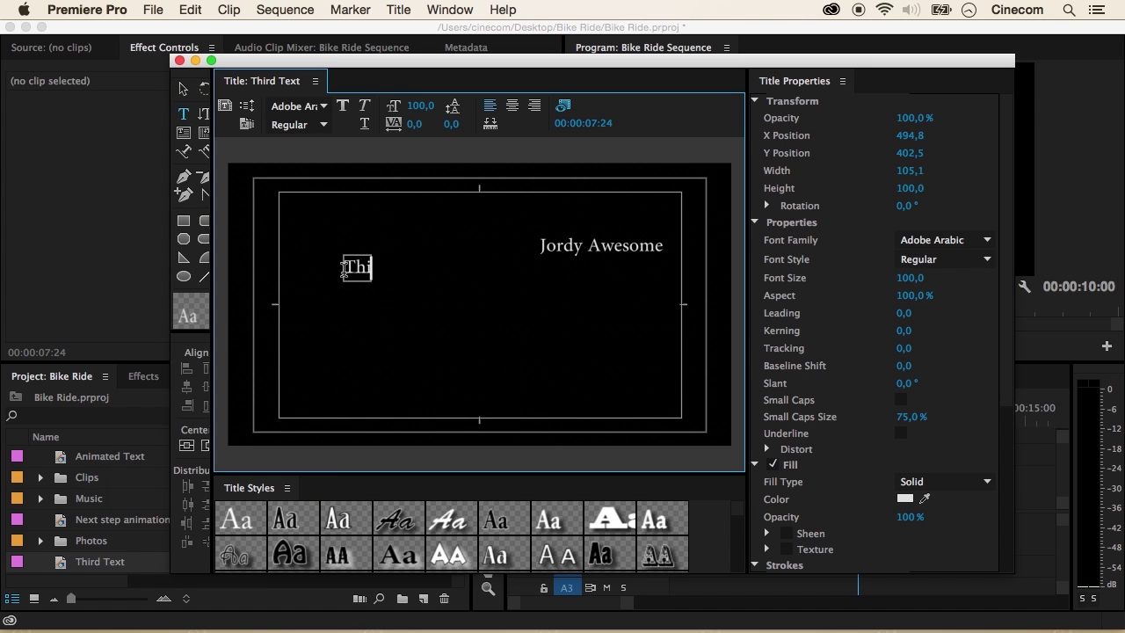
pyautogui.click(183, 89)
pyautogui.click(206, 447)
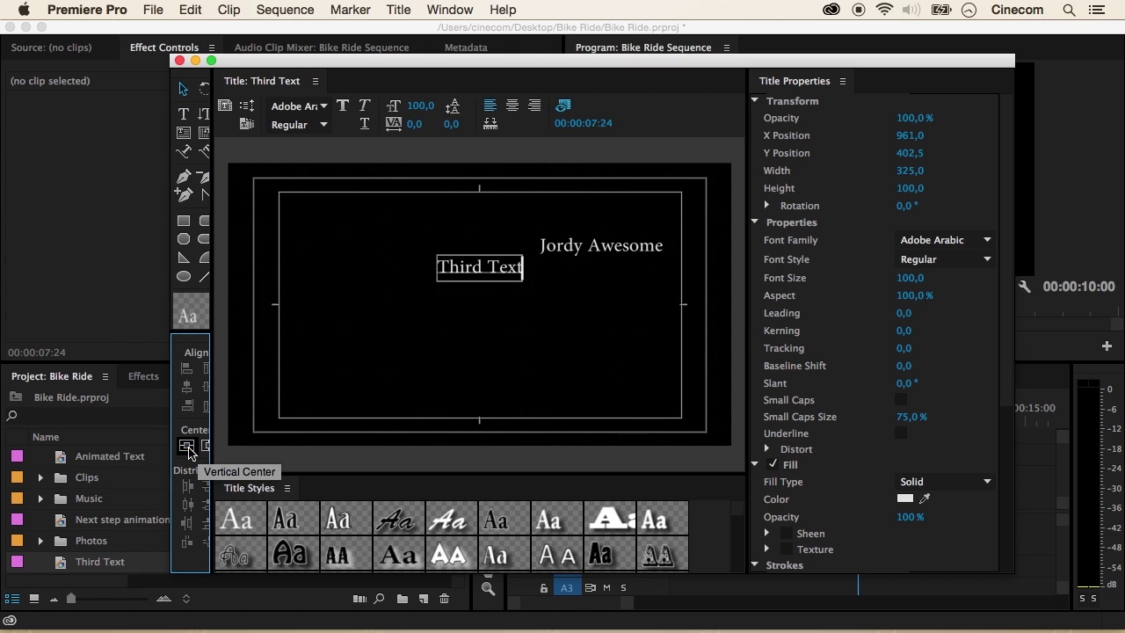
pyautogui.click(187, 446)
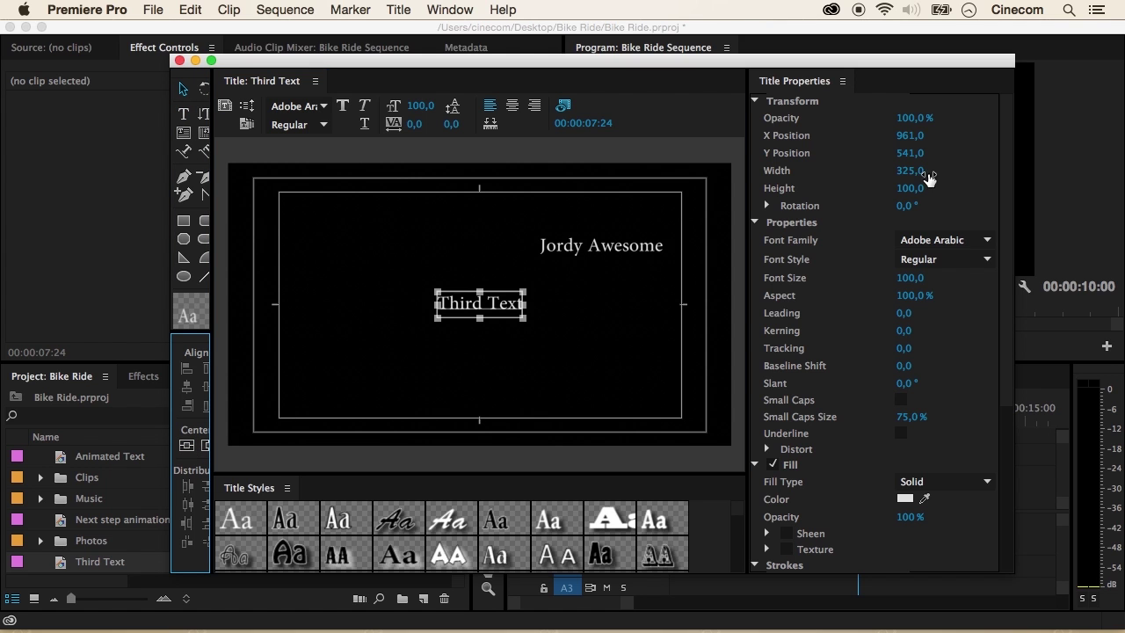
pyautogui.click(179, 60)
# Place the Third Text title on V1 directly after the Next step animation clip and move the playhead to 00:00:10:22.
pyautogui.click(64, 570)
pyautogui.moveTo(64, 569); pyautogui.dragTo(915, 489)
pyautogui.moveTo(919, 412)
pyautogui.mouseDown()
pyautogui.moveTo(955, 418)
pyautogui.moveTo(929, 420)
pyautogui.mouseUp()
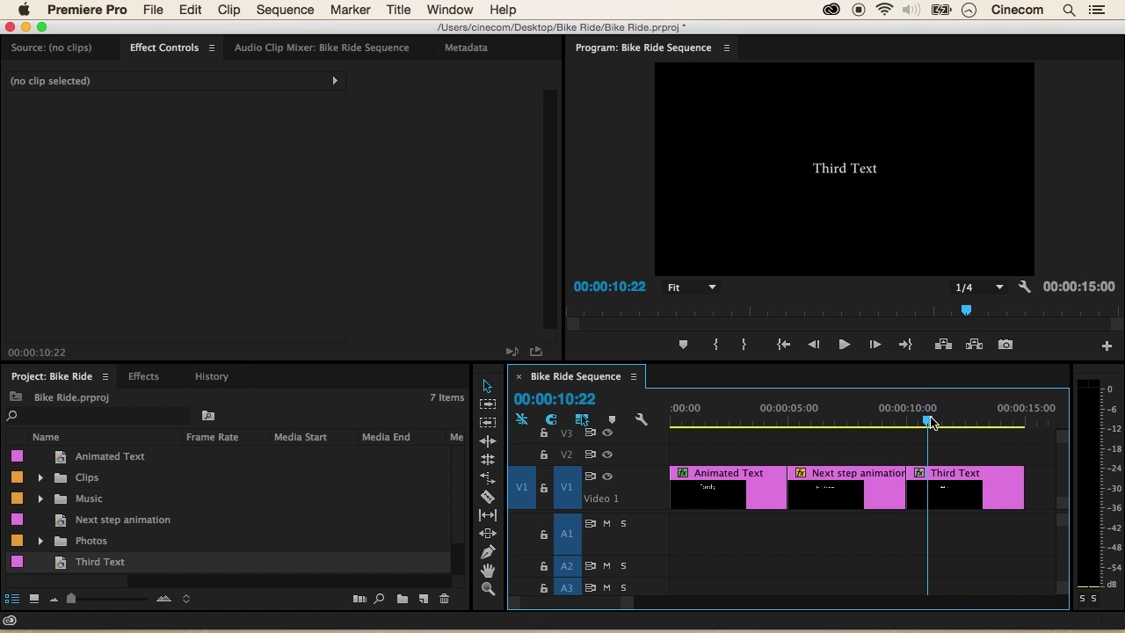
# Keyframe the Third Text clip's horizontal position at 488 at 00:00:10:22 and at 1384 at 00:00:13:13.
pyautogui.click(955, 497)
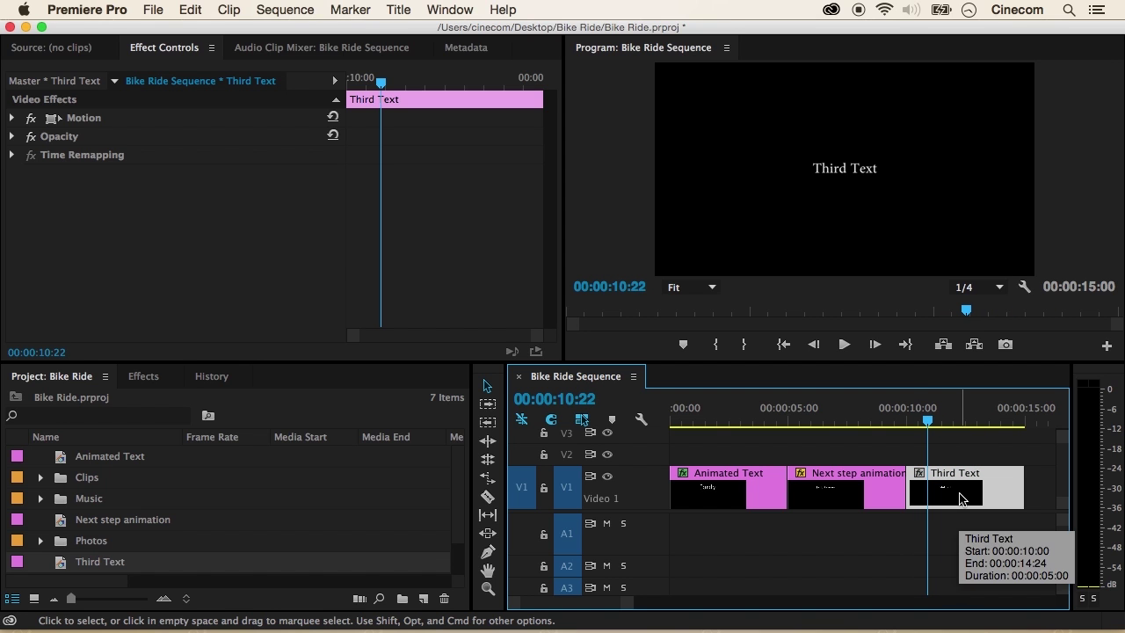
pyautogui.click(13, 118)
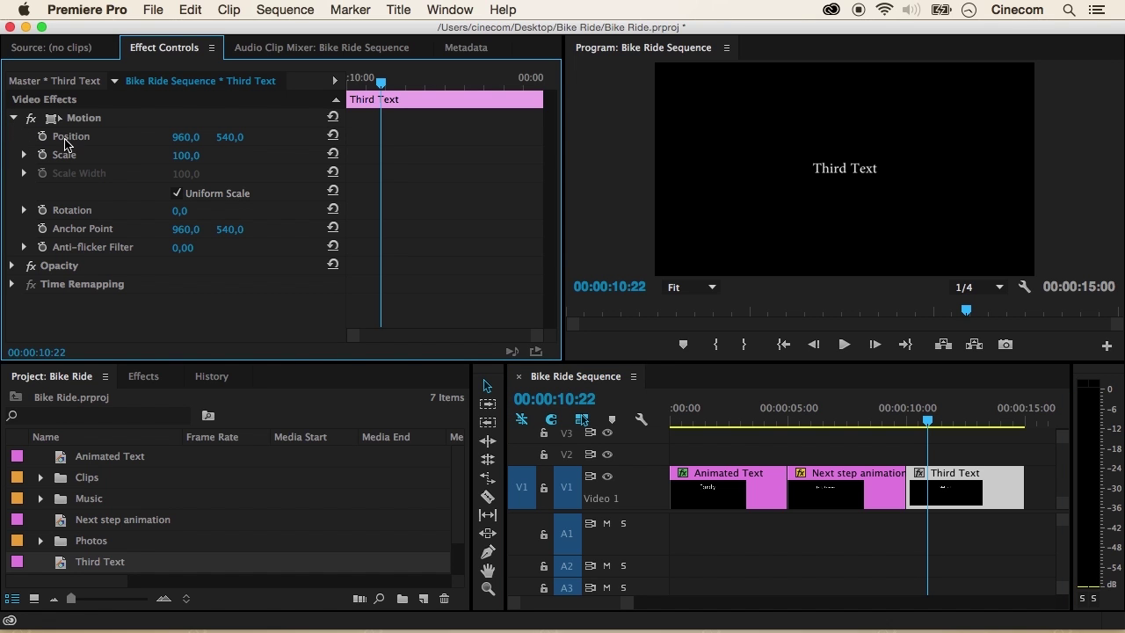
pyautogui.moveTo(185, 136); pyautogui.dragTo(141, 136)
pyautogui.click(42, 136)
pyautogui.moveTo(392, 81); pyautogui.dragTo(487, 83)
pyautogui.moveTo(184, 137); pyautogui.dragTo(270, 138)
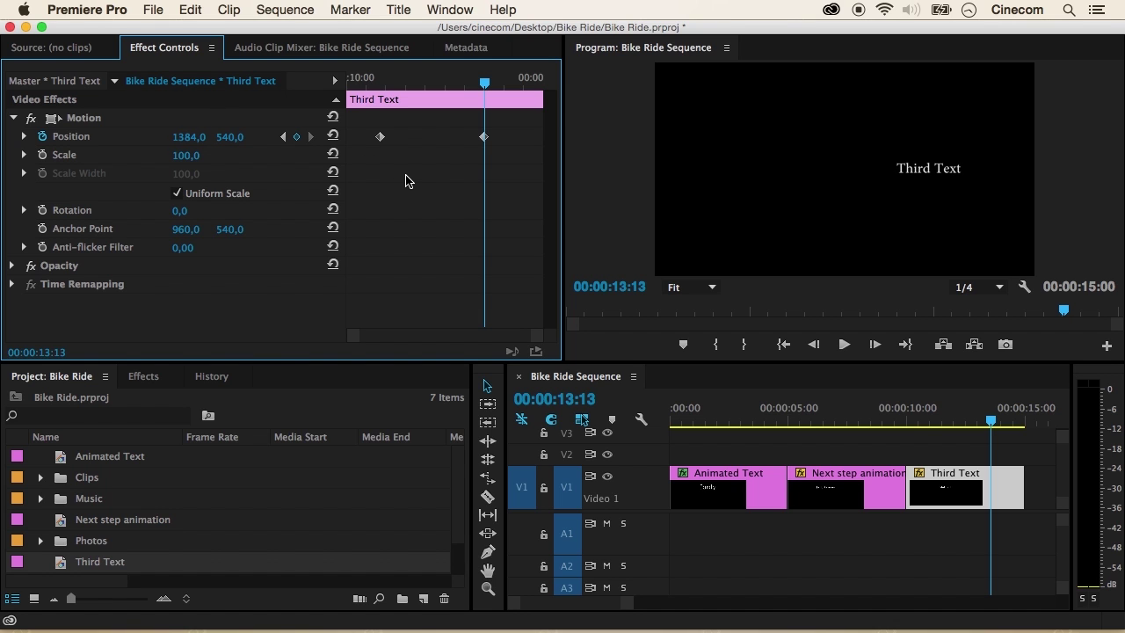
# Play the sequence from 00:00:10:14 to review the Third Text clip's linear movement.
pyautogui.click(922, 422)
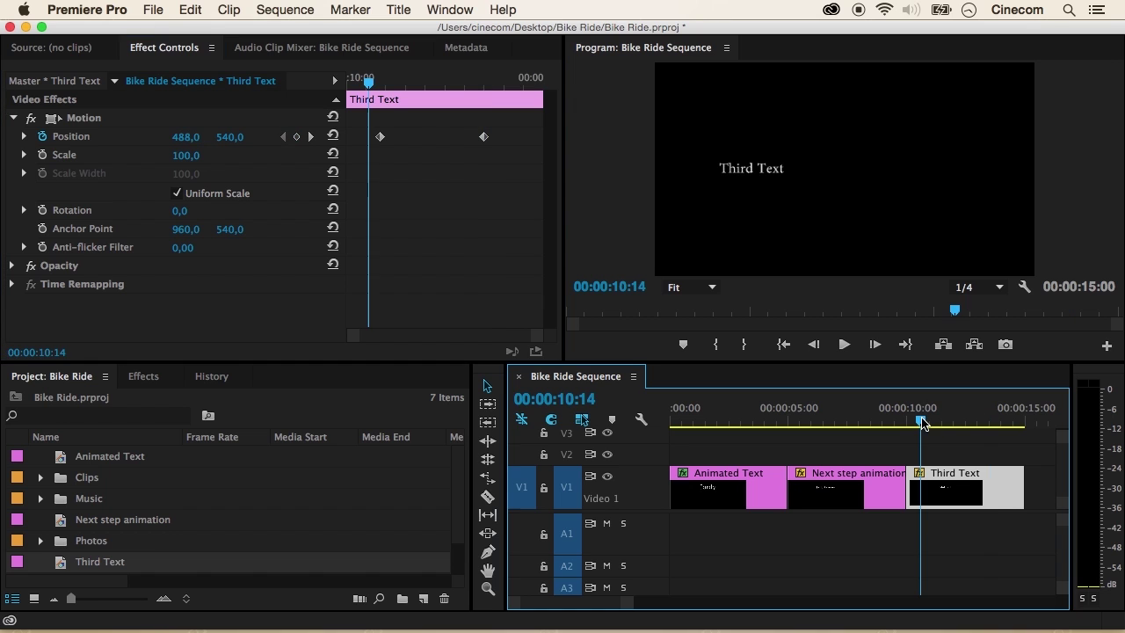
pyautogui.press('space')
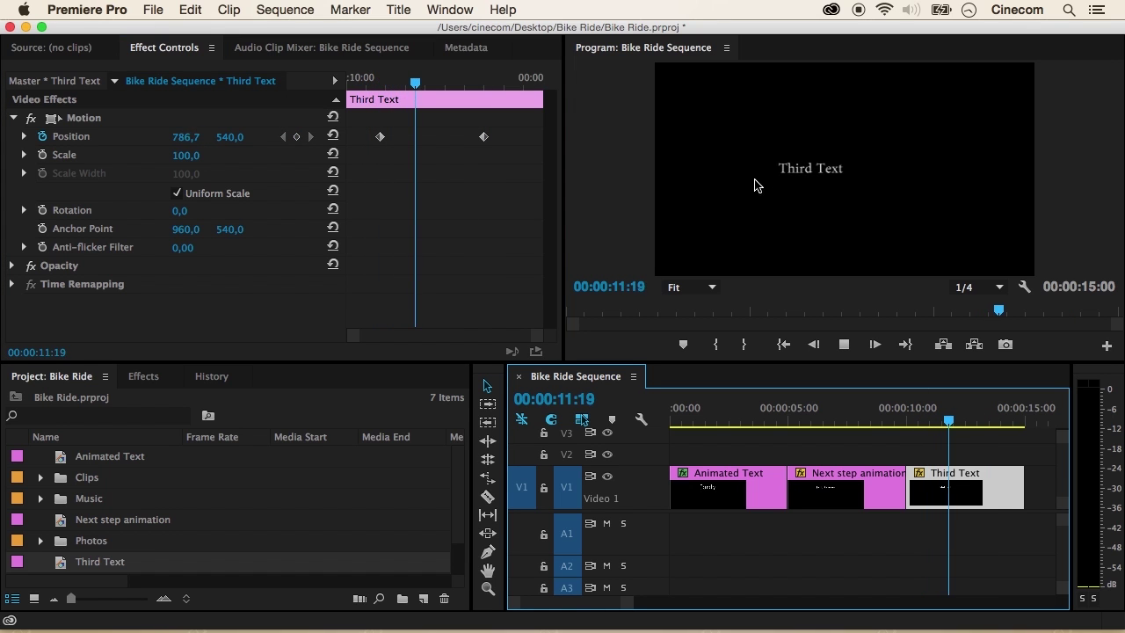
pyautogui.press('space')
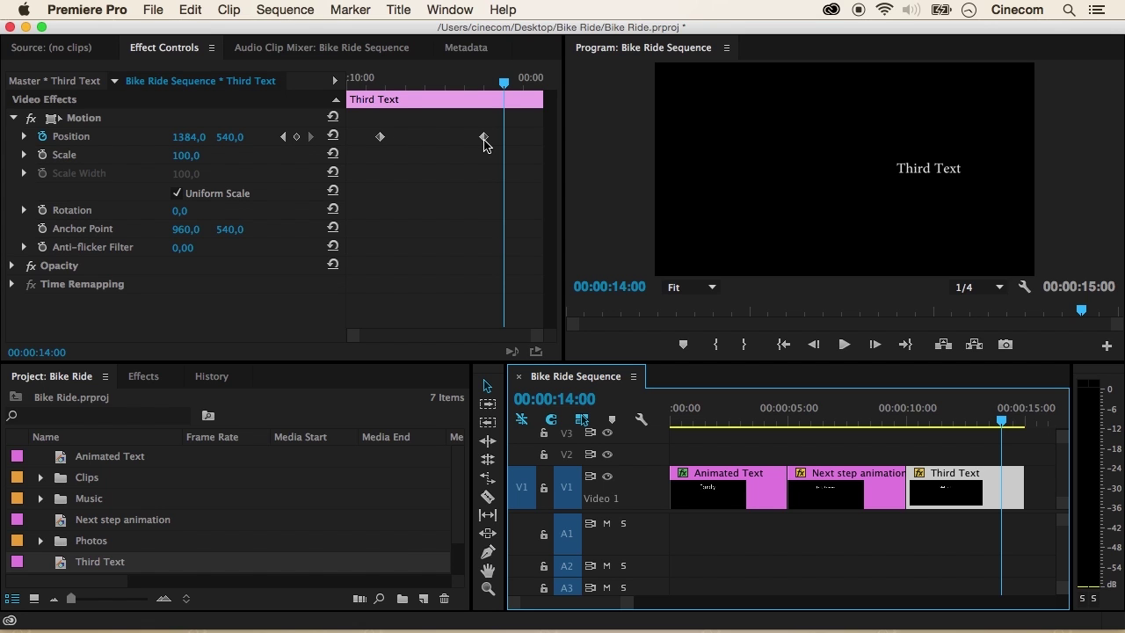
# Set the temporal interpolation of the first position keyframe to Ease Out and of the second to Ease In.
pyautogui.click(383, 82)
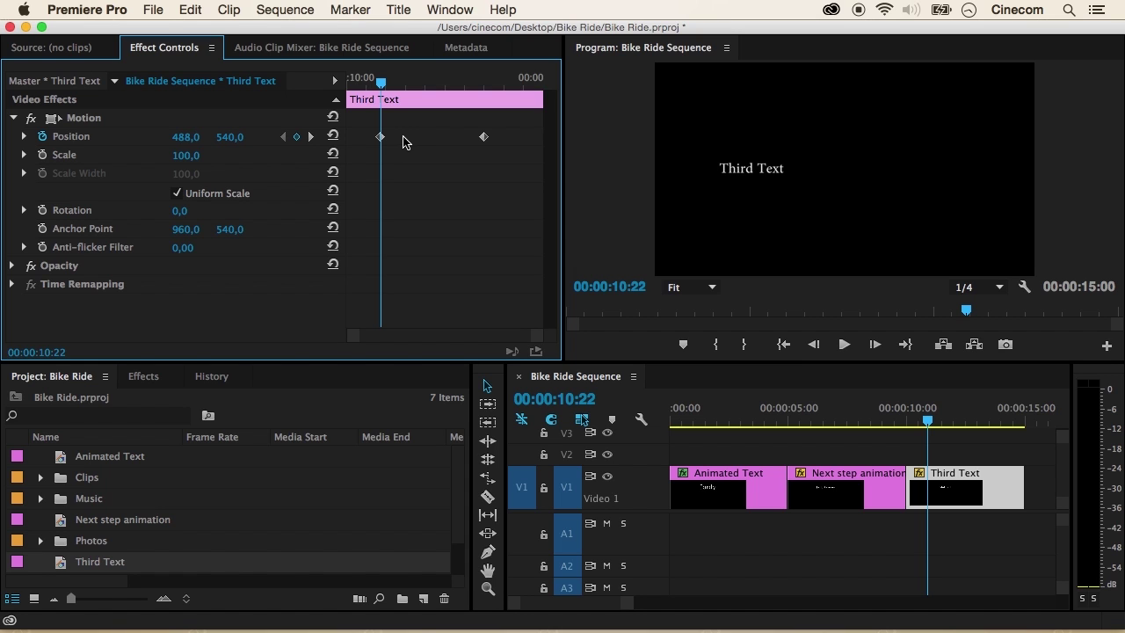
pyautogui.rightClick(381, 138)
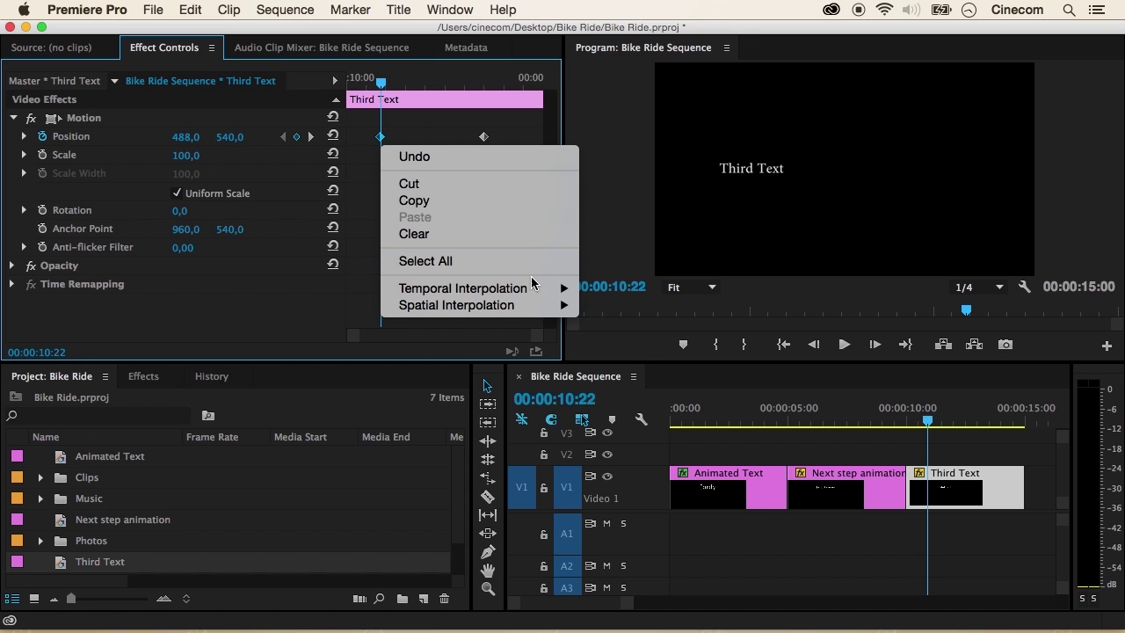
pyautogui.moveTo(536, 290)
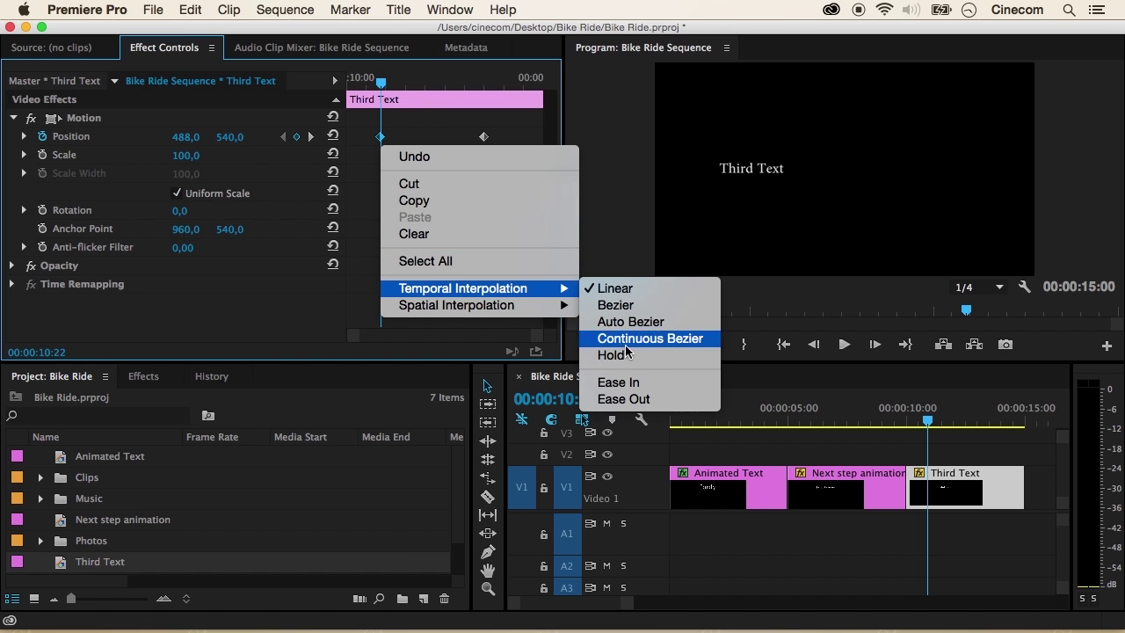
pyautogui.click(669, 402)
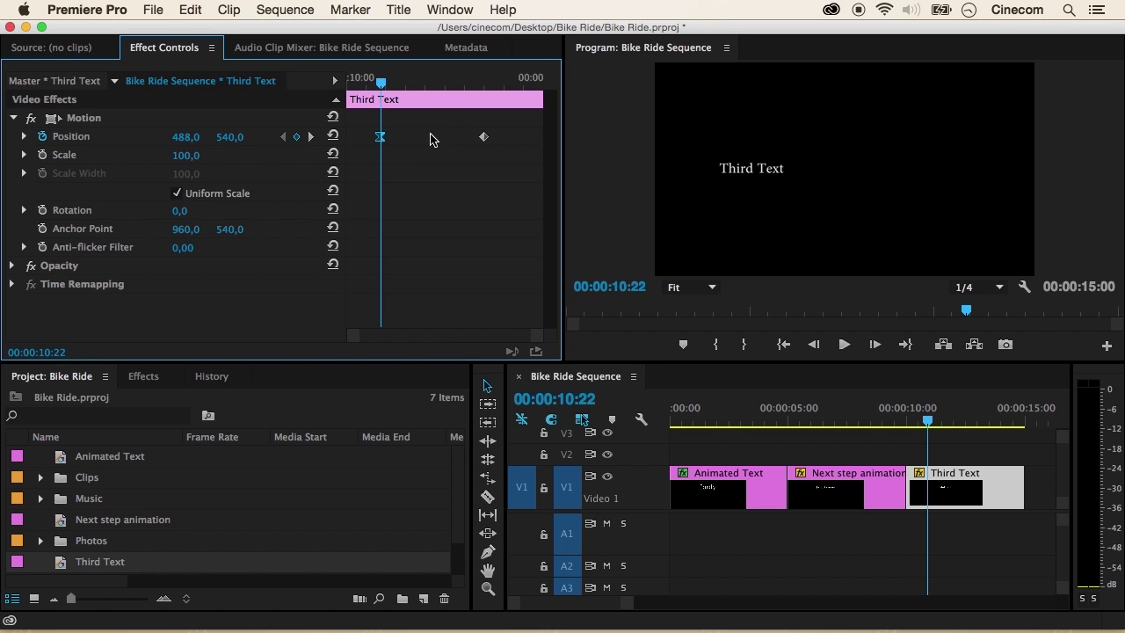
pyautogui.rightClick(485, 139)
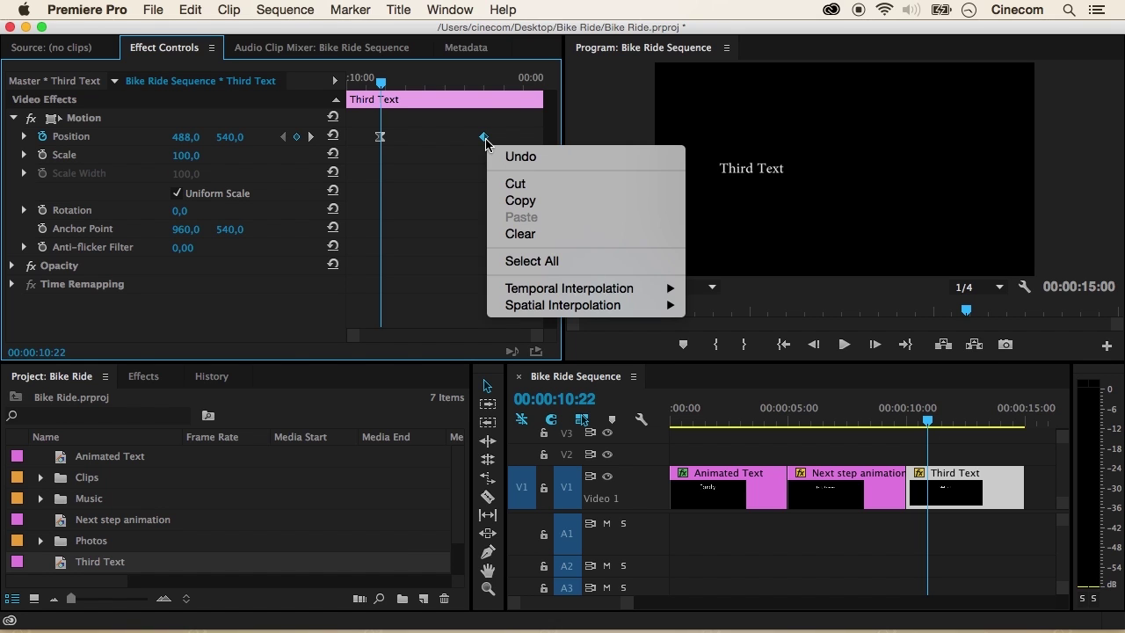
pyautogui.moveTo(649, 295)
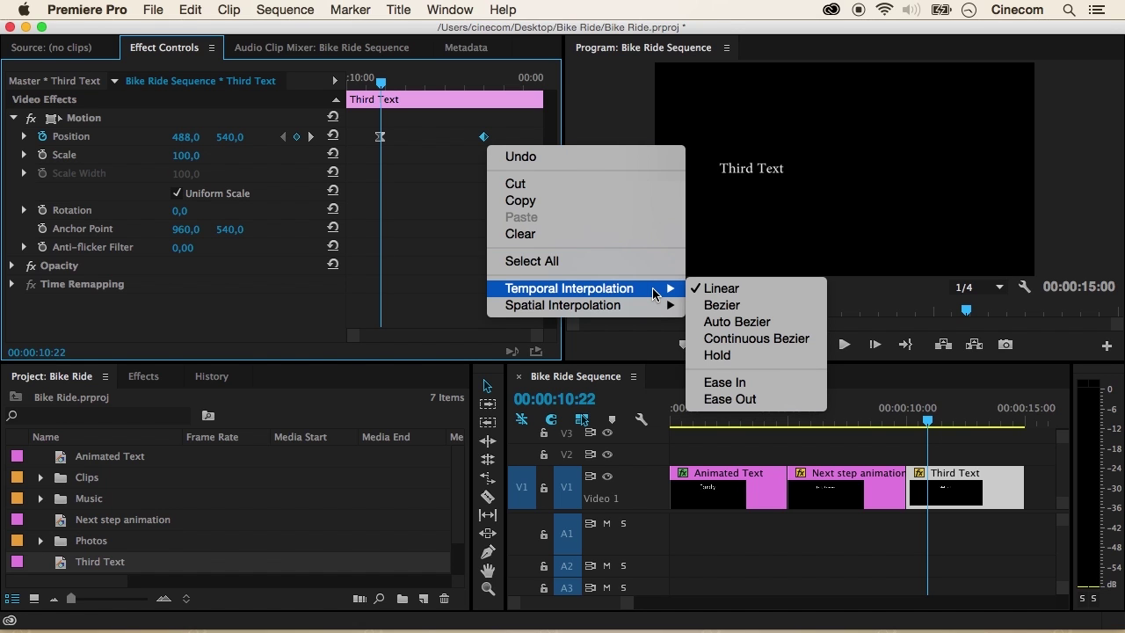
pyautogui.click(784, 388)
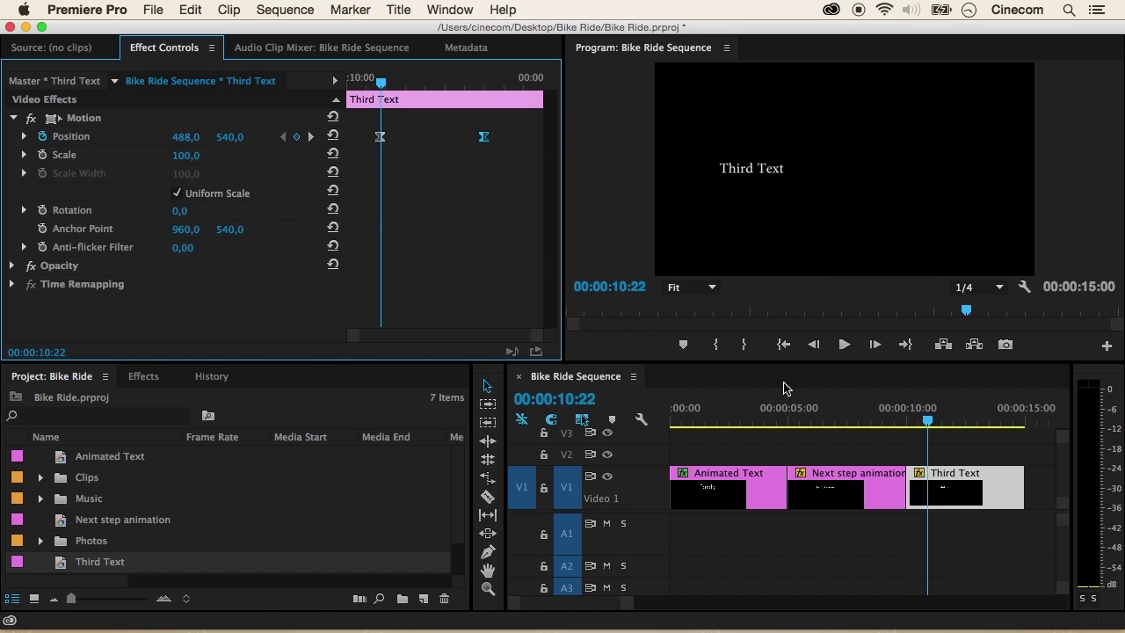
# Play the sequence from 00:00:10:04 to review the eased movement of the Third Text clip.
pyautogui.click(354, 79)
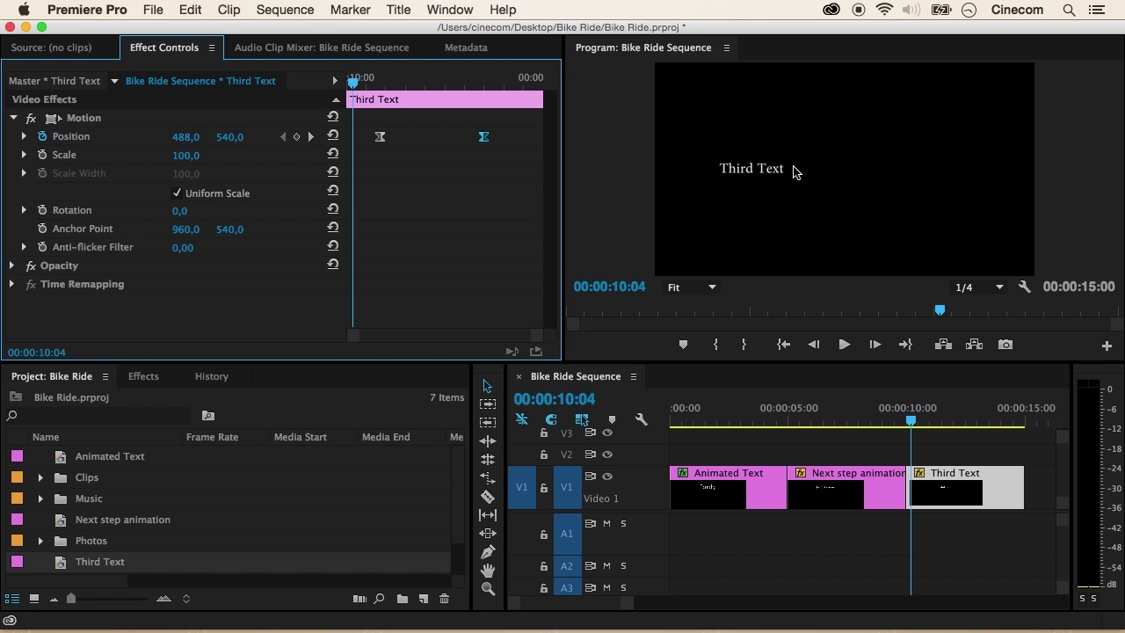
pyautogui.press('space')
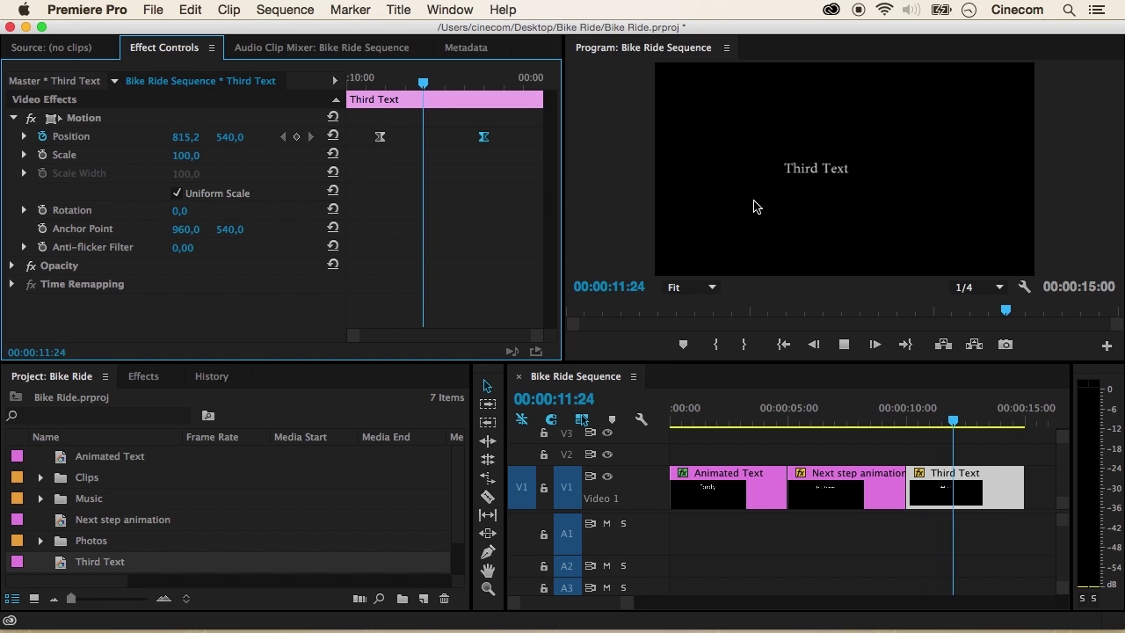
pyautogui.press('space')
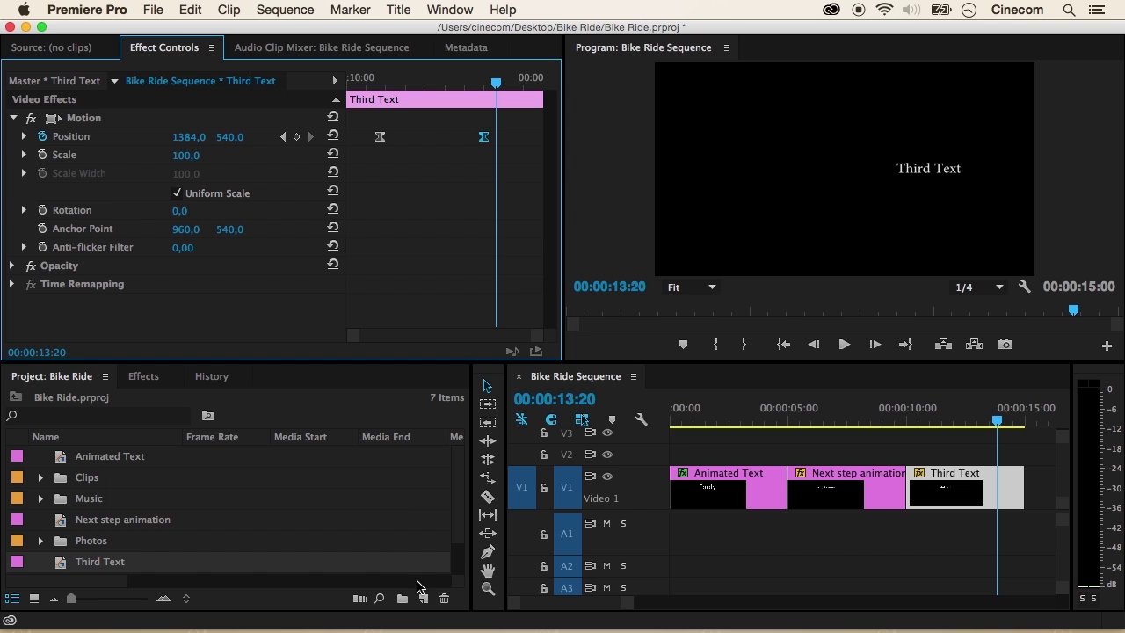
# Create a new title named Title number 4 with the default 1920 x 1080, 25 fps settings.
pyautogui.click(424, 601)
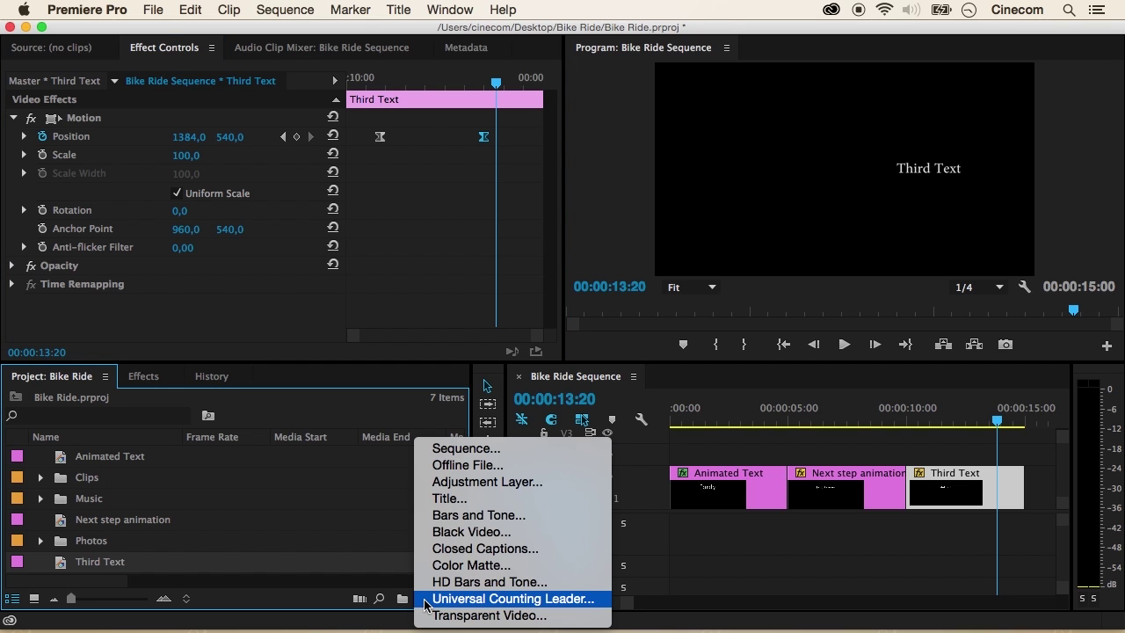
pyautogui.click(472, 498)
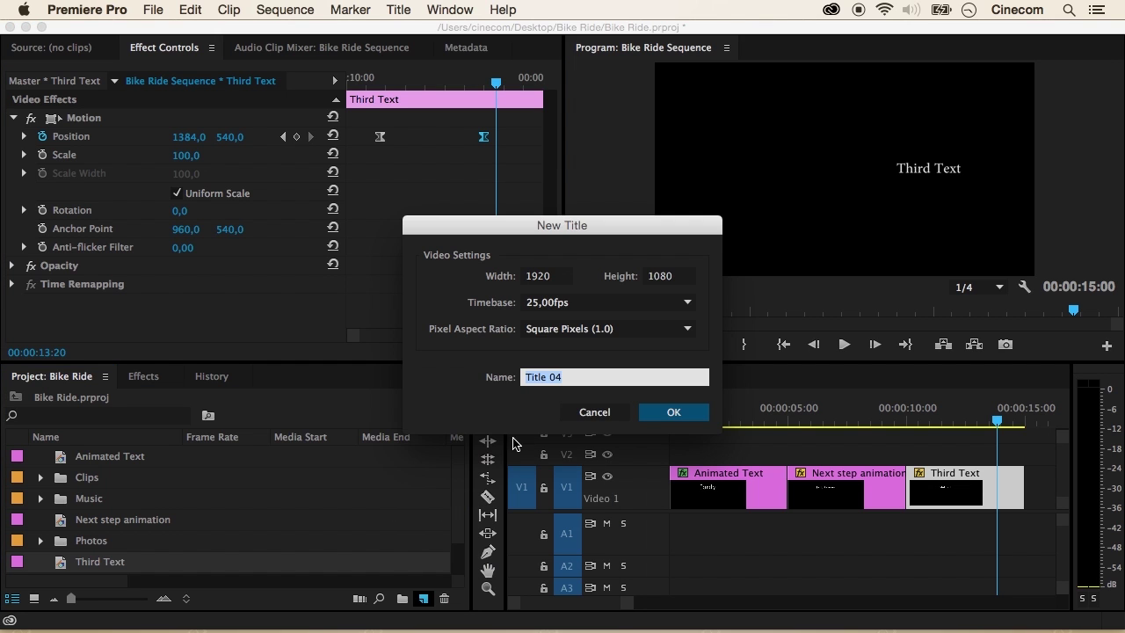
pyautogui.write('T')
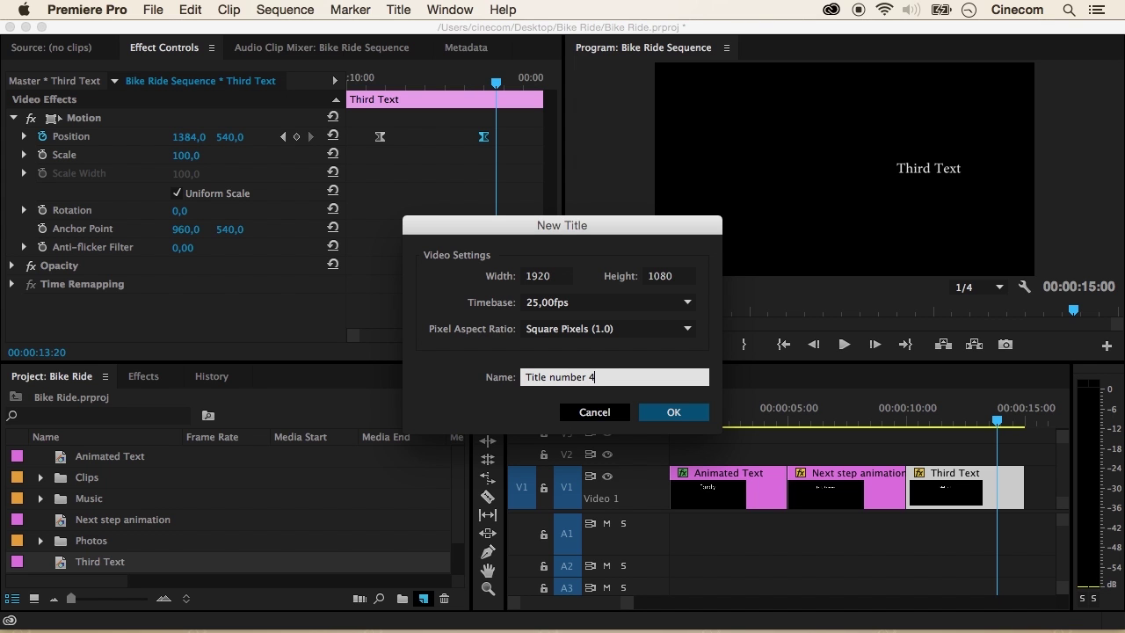
pyautogui.click(661, 412)
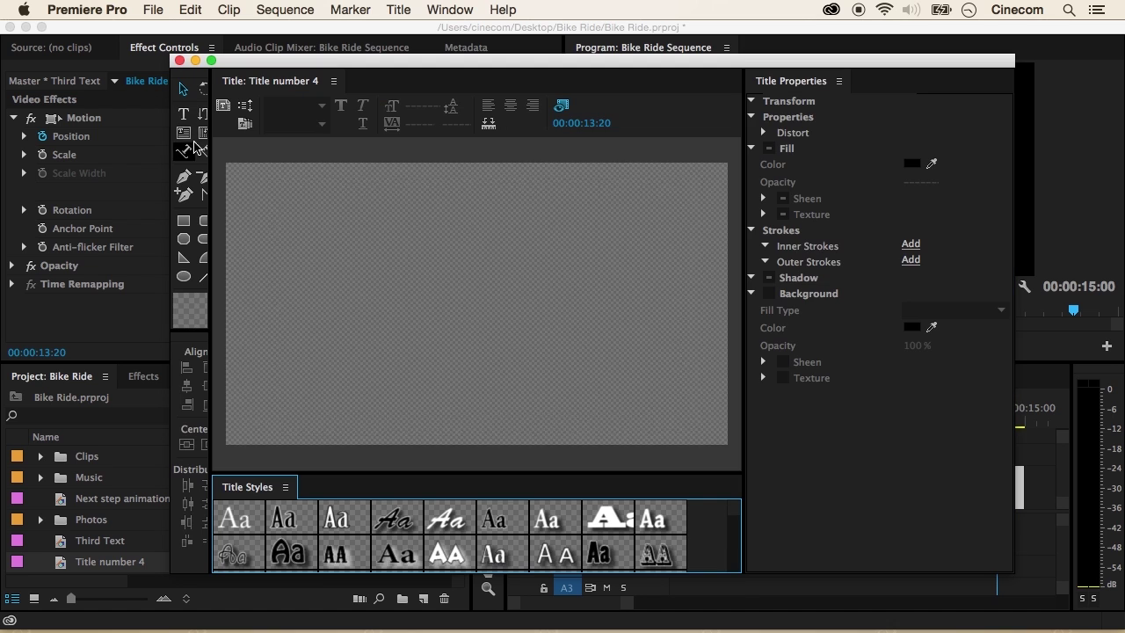
# Add the text "Fourth Title" to the title, centre it horizontally and vertically in the frame, and close the title editor.
pyautogui.click(365, 285)
pyautogui.click(183, 113)
pyautogui.click(376, 270)
pyautogui.write('Fourth Title')
pyautogui.click(183, 88)
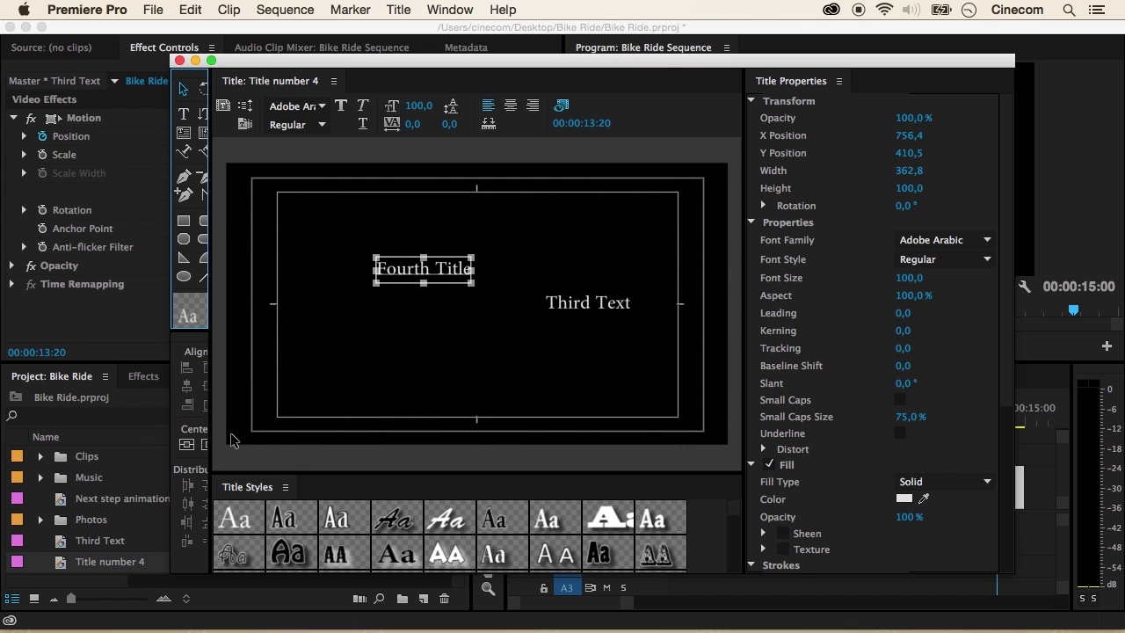
pyautogui.click(204, 444)
pyautogui.click(186, 444)
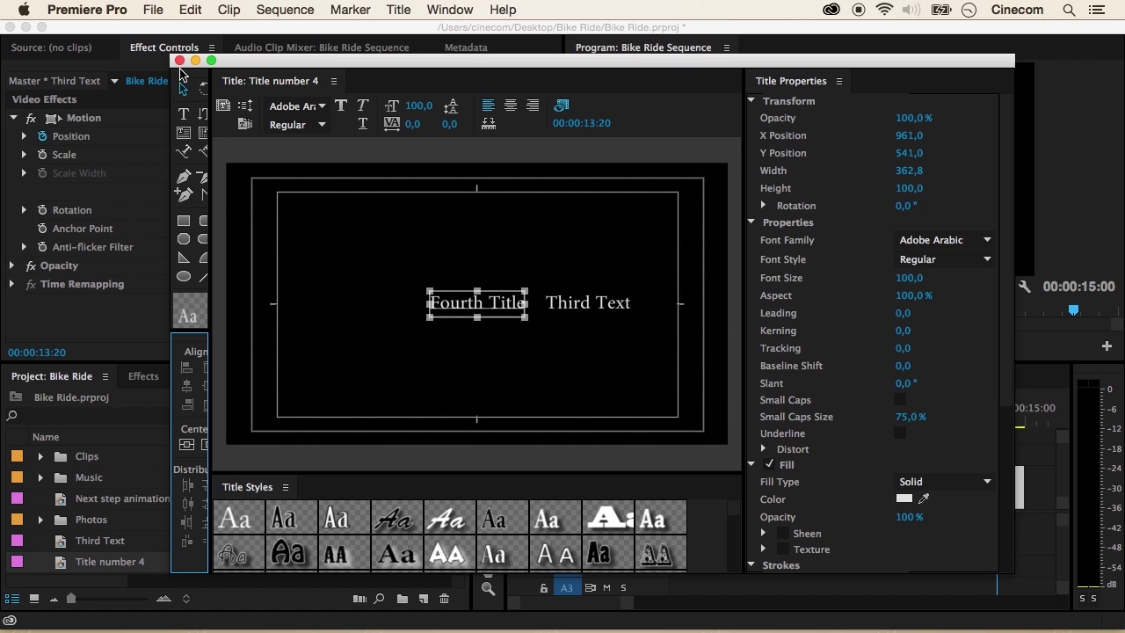
pyautogui.click(179, 59)
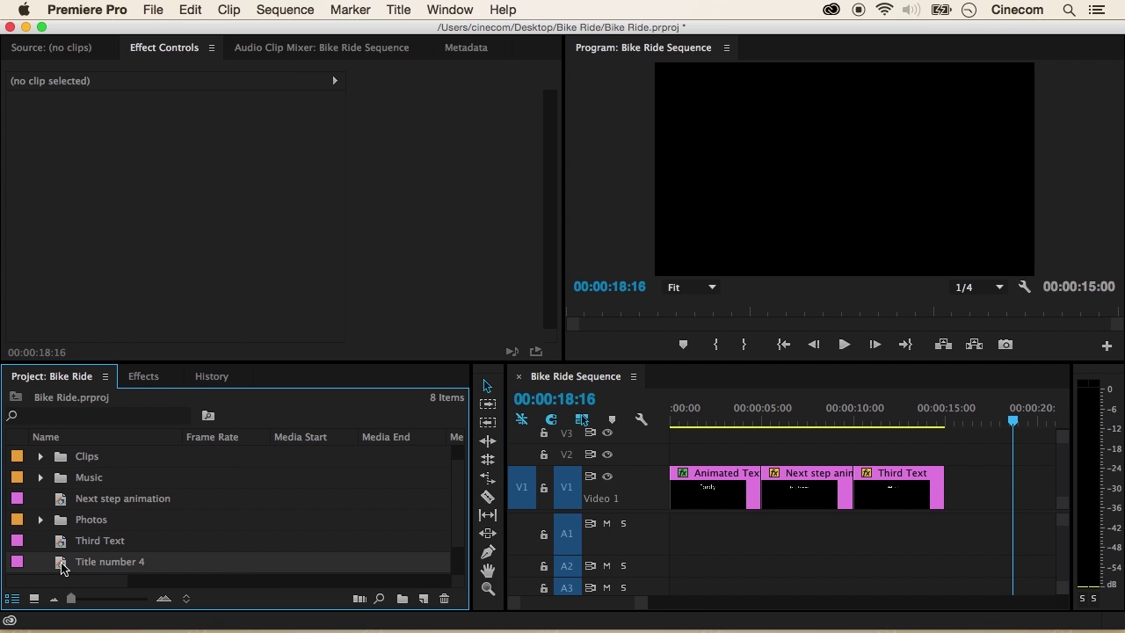
# Place Title number 4 on video track V1 directly after the Third Text clip and select it.
pyautogui.moveTo(136, 541); pyautogui.dragTo(965, 479)
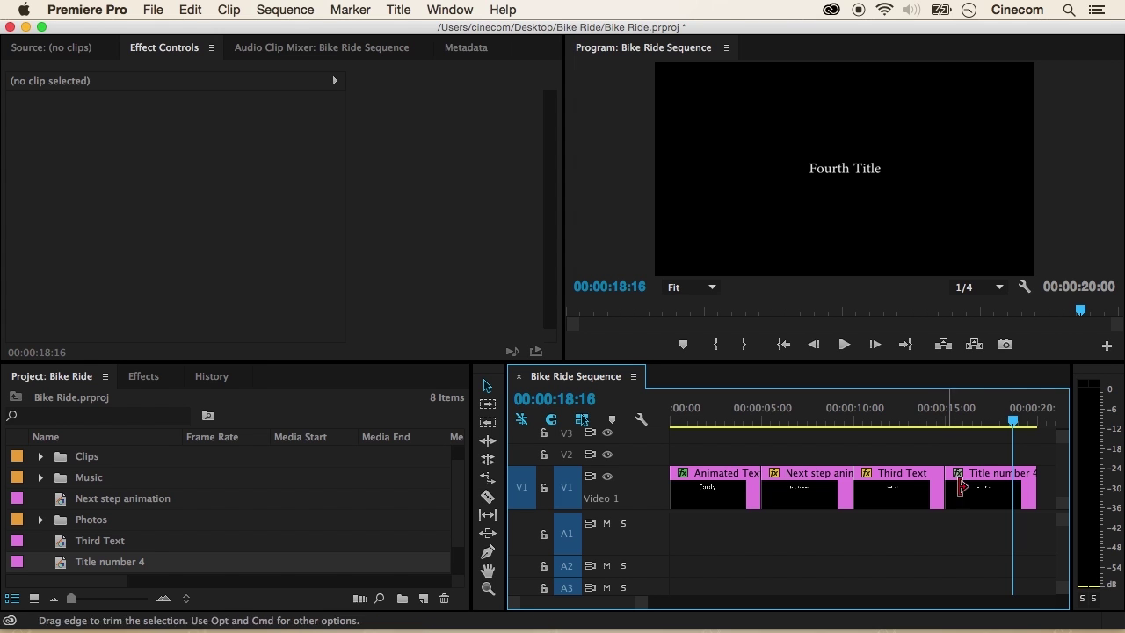
pyautogui.click(974, 491)
pyautogui.moveTo(978, 427); pyautogui.dragTo(1010, 428)
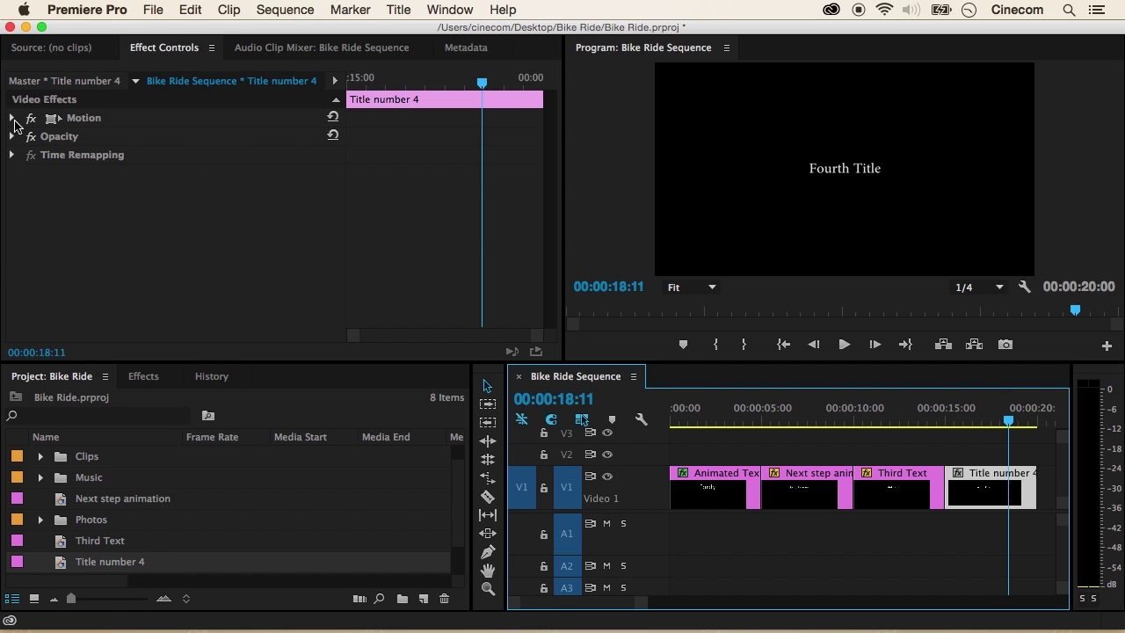
# Keyframe the Title number 4 clip's position at 346.7, 260 at 00:00:15:12 and at 613.3, 735.6 at 00:00:16:21.
pyautogui.click(13, 119)
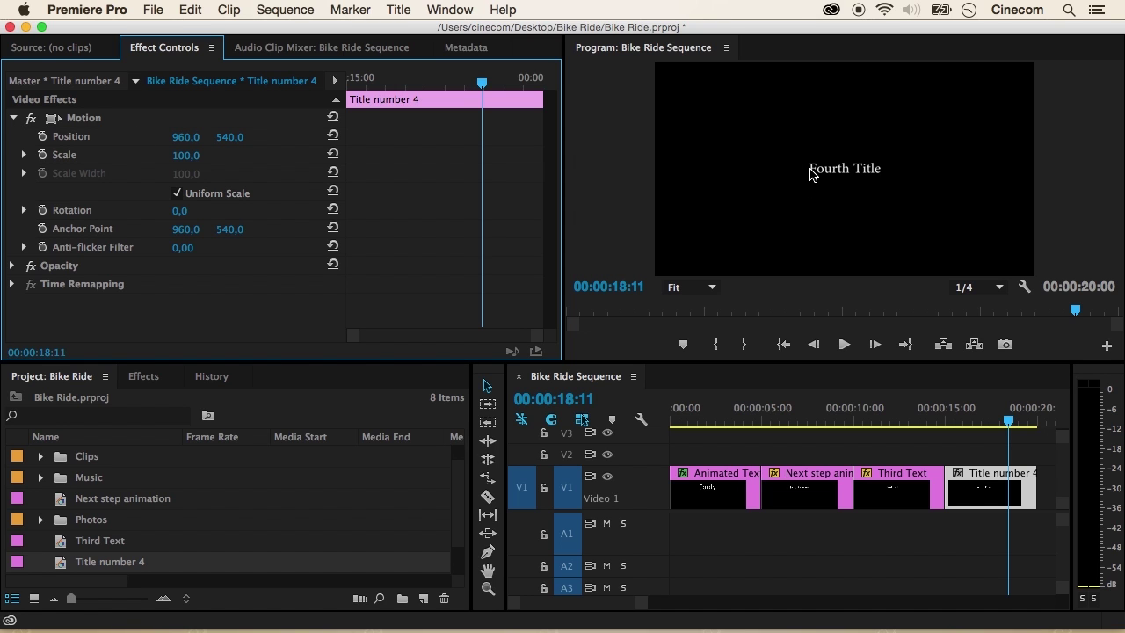
pyautogui.click(92, 121)
pyautogui.moveTo(880, 197); pyautogui.dragTo(761, 143)
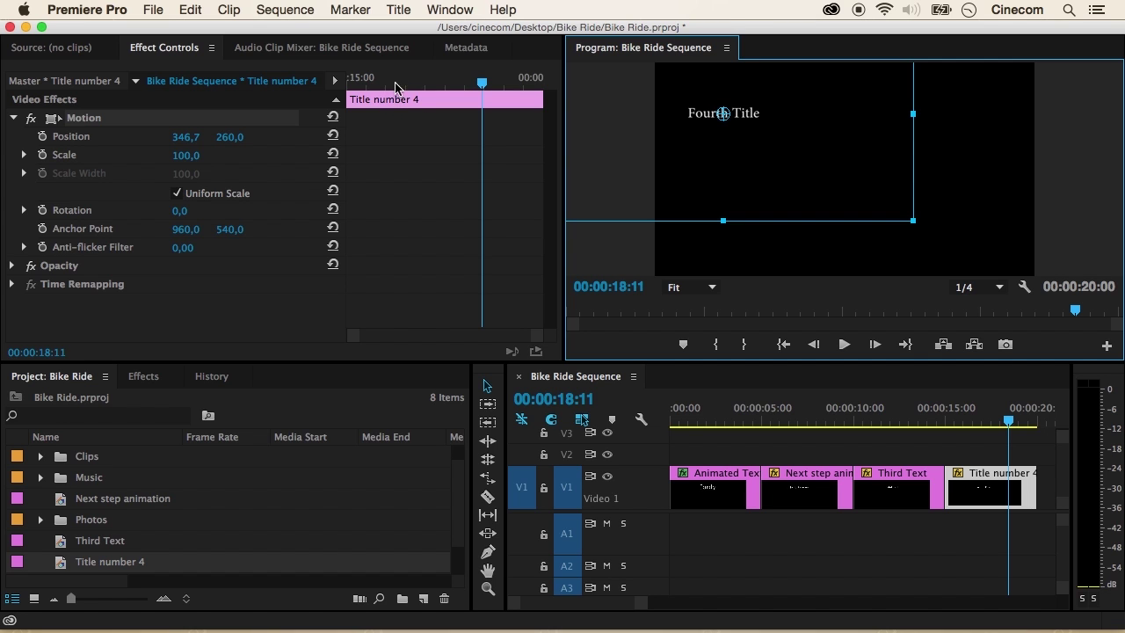
pyautogui.moveTo(368, 88); pyautogui.dragTo(368, 89)
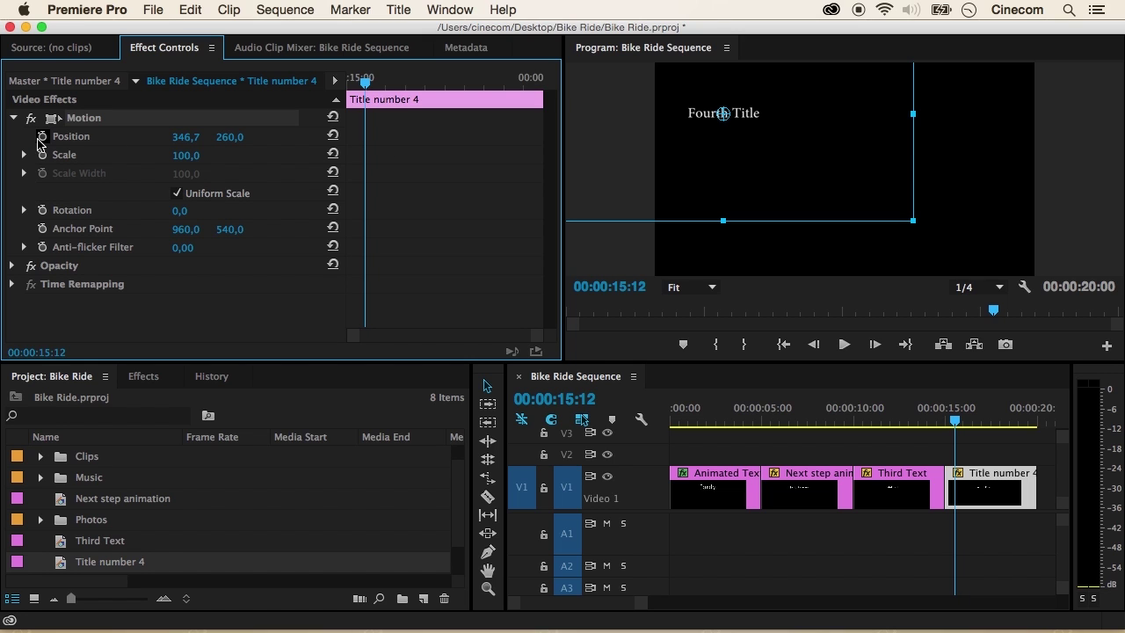
pyautogui.click(41, 137)
pyautogui.moveTo(365, 83); pyautogui.dragTo(419, 86)
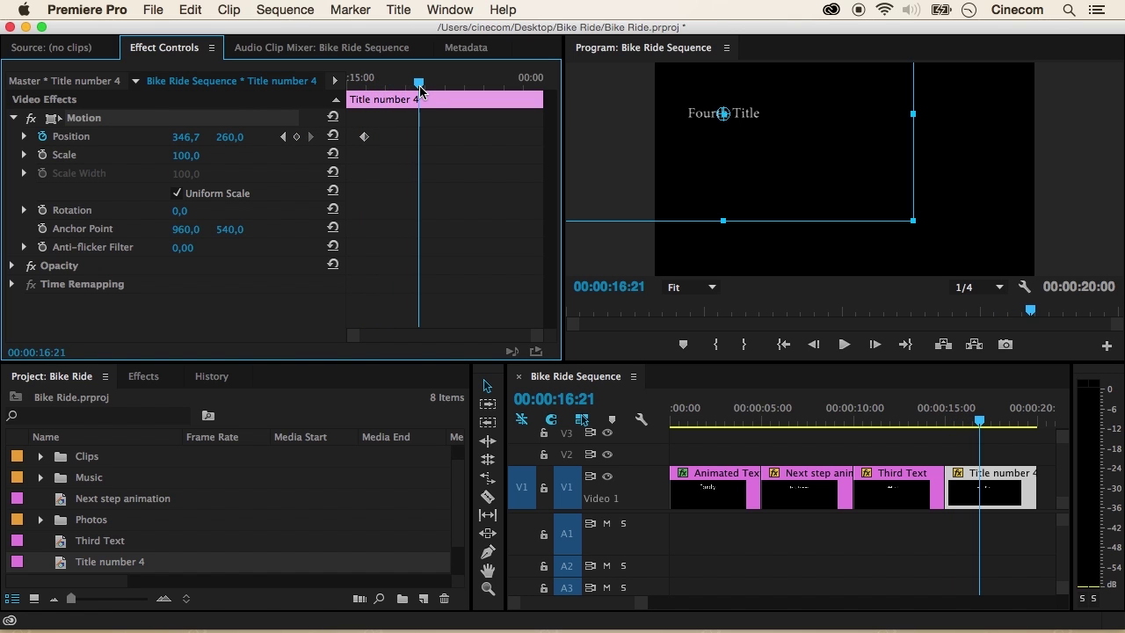
pyautogui.moveTo(772, 136); pyautogui.dragTo(825, 230)
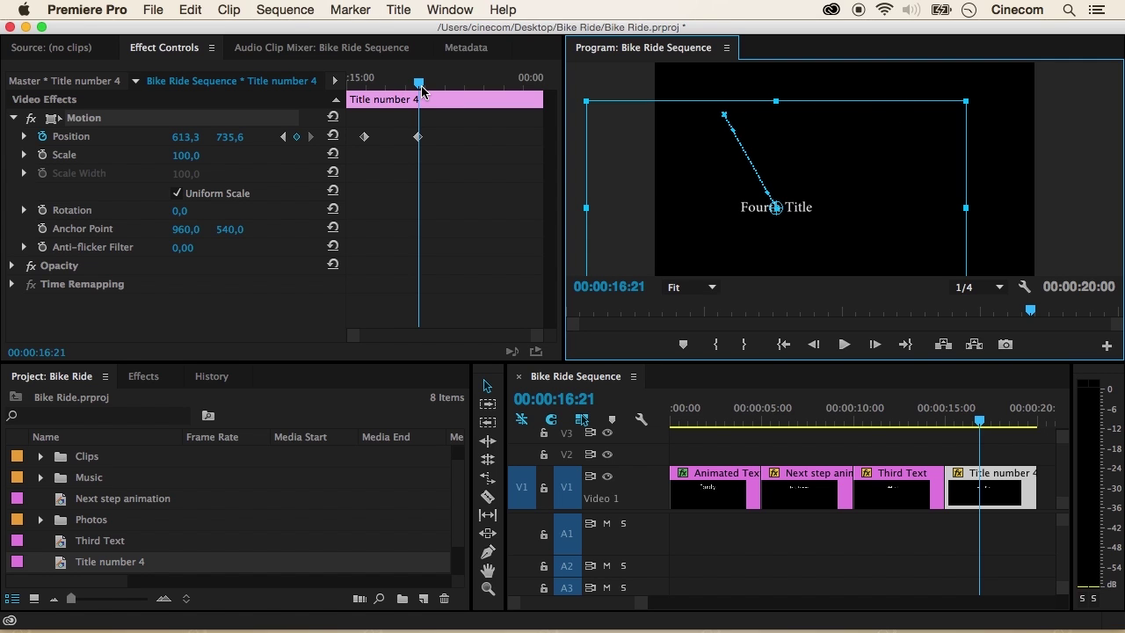
# Hold the title's position with a keyframe at 00:00:17:17, and keyframe it at 1364.4, 353.3 at 00:00:19:01.
pyautogui.moveTo(422, 88); pyautogui.dragTo(455, 89)
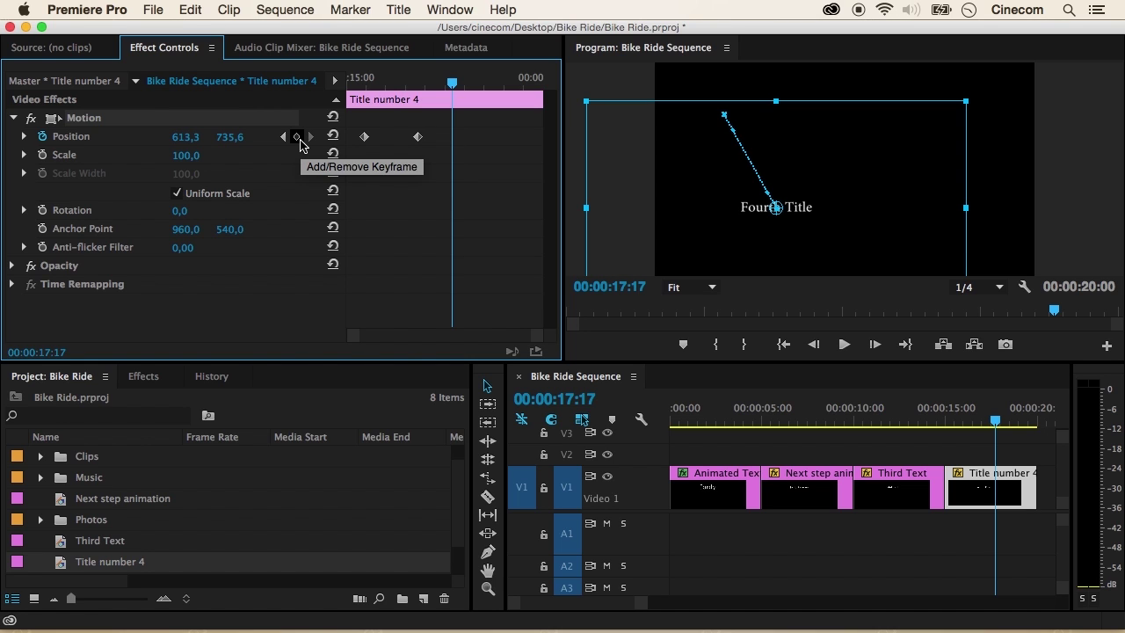
pyautogui.click(298, 138)
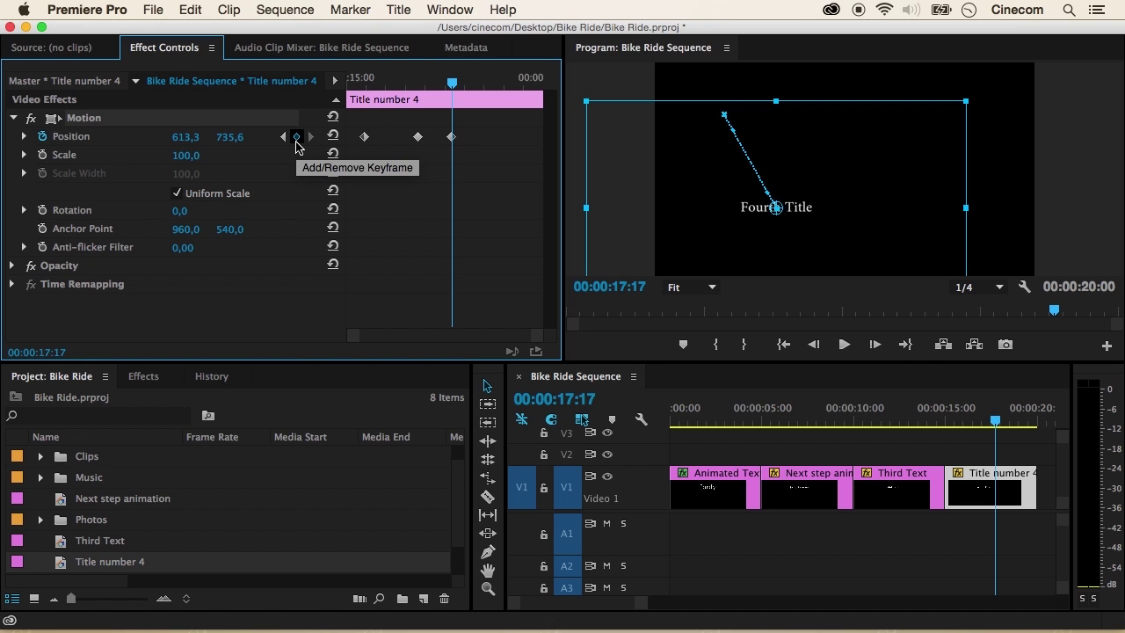
pyautogui.click(296, 141)
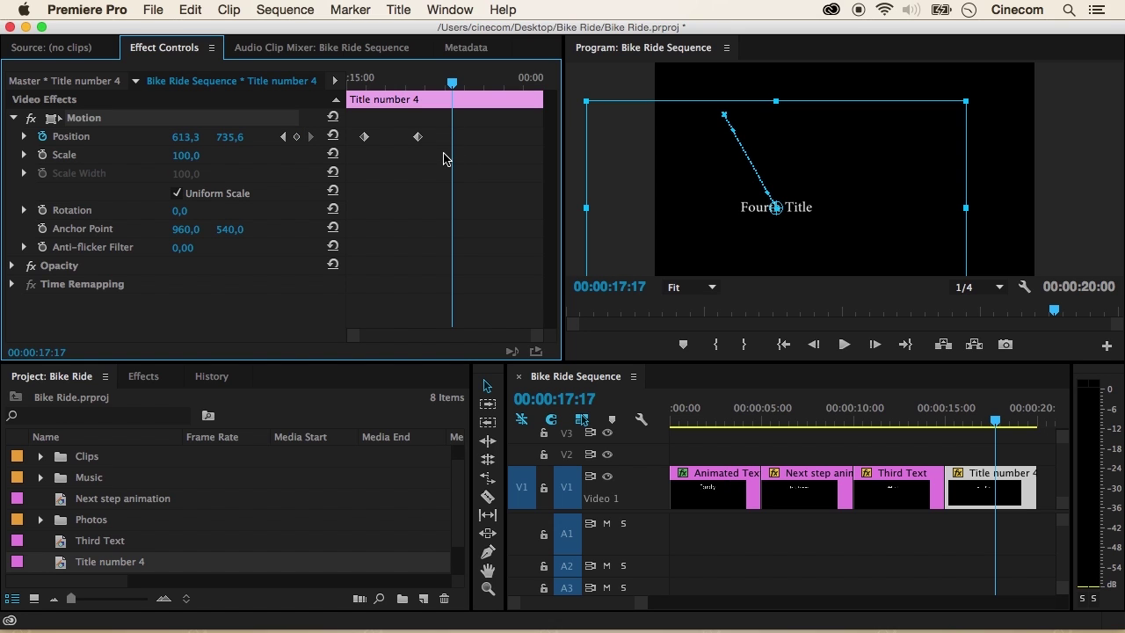
pyautogui.click(296, 137)
pyautogui.moveTo(451, 83); pyautogui.dragTo(504, 88)
pyautogui.click(773, 219)
pyautogui.moveTo(773, 219); pyautogui.dragTo(922, 143)
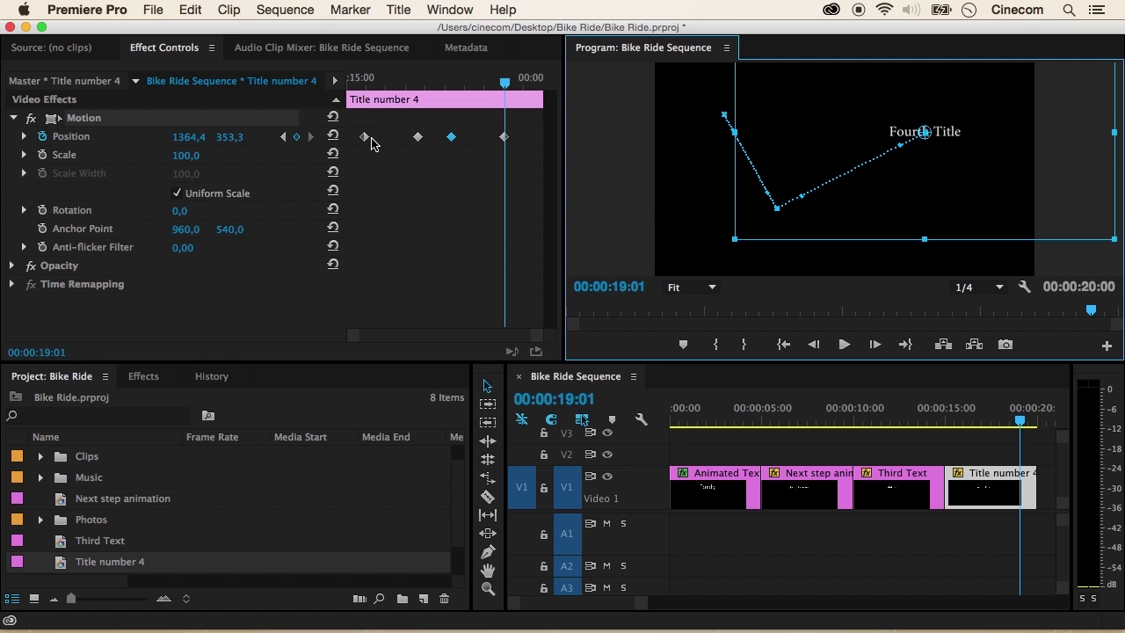
# Play the sequence from 00:00:15:04 to review the Fourth Title's movement and pause.
pyautogui.click(354, 82)
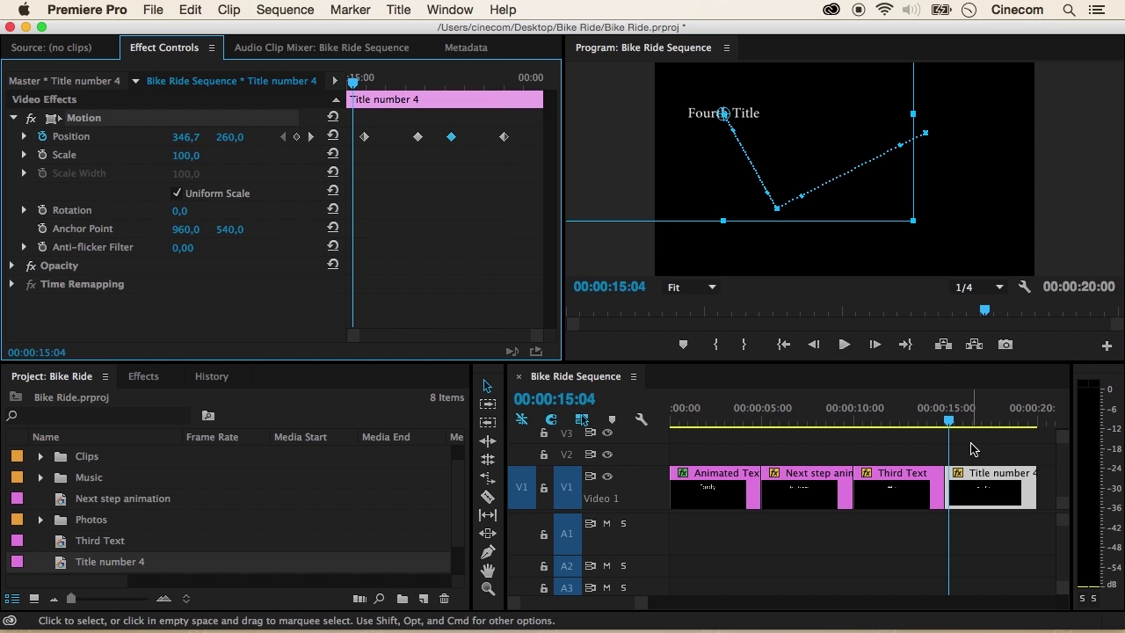
pyautogui.click(419, 138)
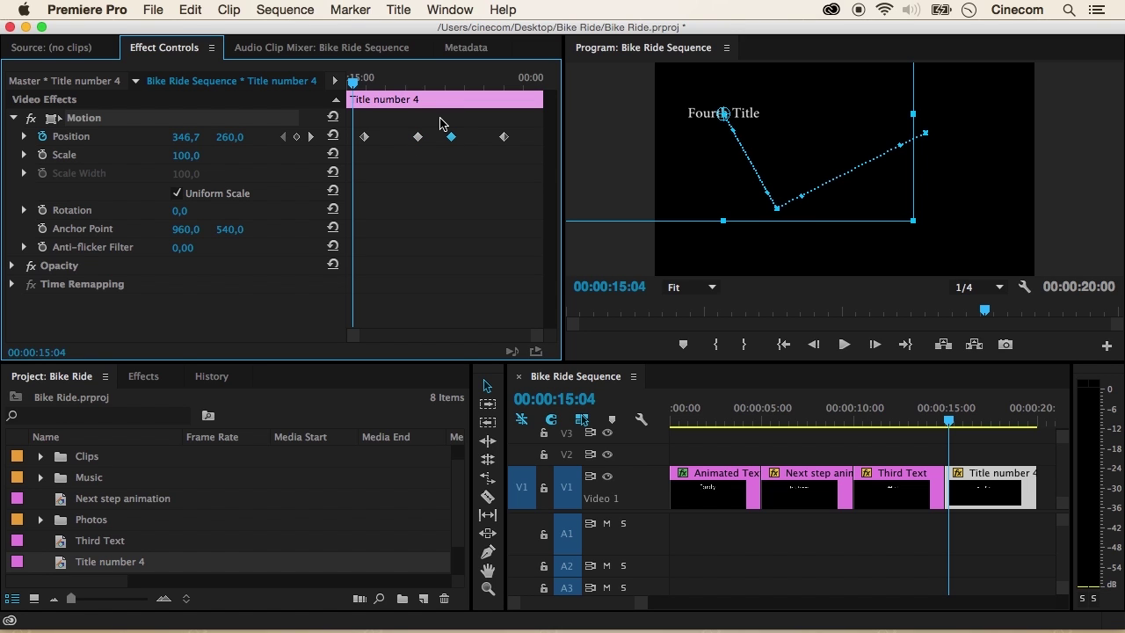
pyautogui.press('space')
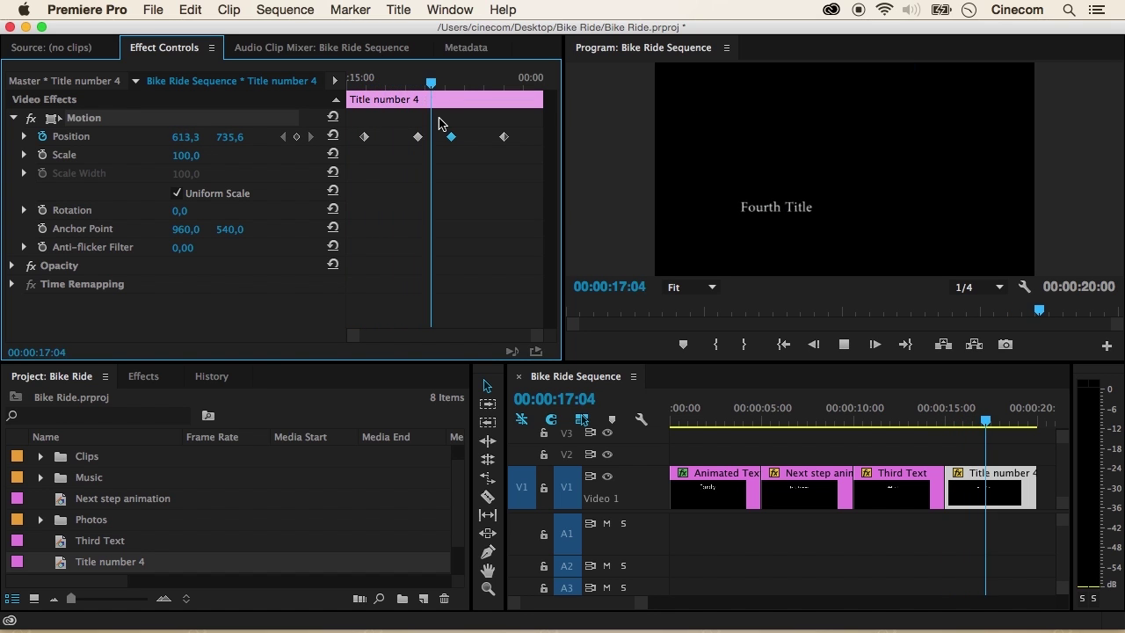
pyautogui.press('space')
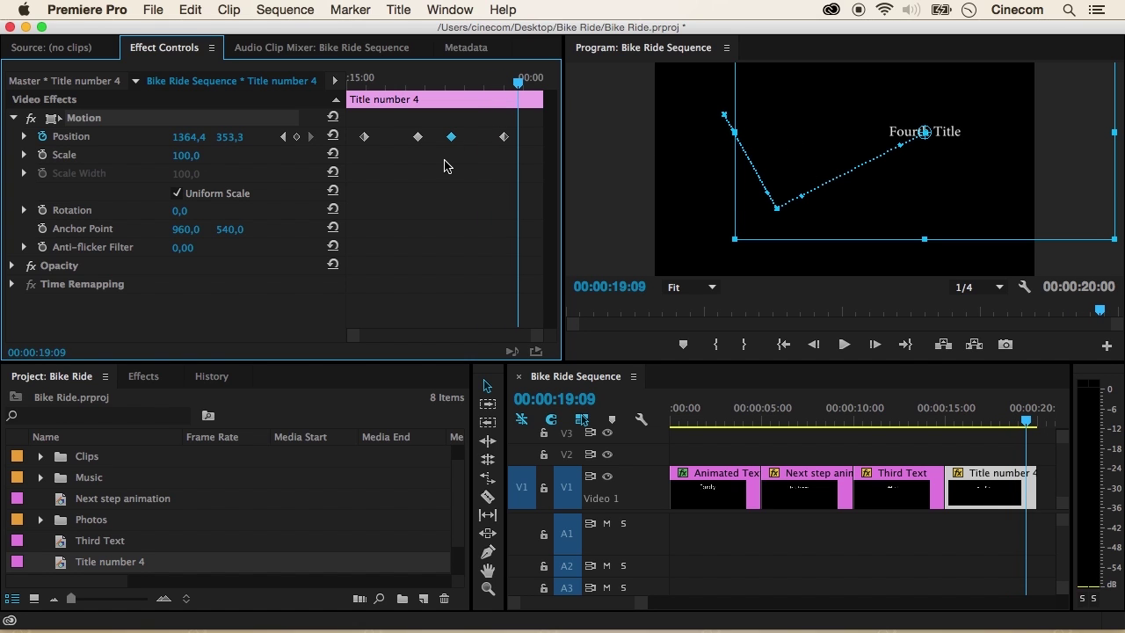
# Shift the last position keyframe slightly later and move the two middle keyframes together to a later time, keeping their spacing.
pyautogui.moveTo(504, 137)
pyautogui.mouseDown()
pyautogui.moveTo(484, 141)
pyautogui.moveTo(508, 149)
pyautogui.mouseUp()
pyautogui.moveTo(402, 118); pyautogui.dragTo(465, 145)
pyautogui.moveTo(475, 153)
pyautogui.mouseDown()
pyautogui.moveTo(419, 146)
pyautogui.moveTo(471, 145)
pyautogui.mouseUp()
# Examine the retimed motion of Title number 4 at 00:00:15:11 and 00:00:17:09, and look through the title clips in the sequence.
pyautogui.click(364, 83)
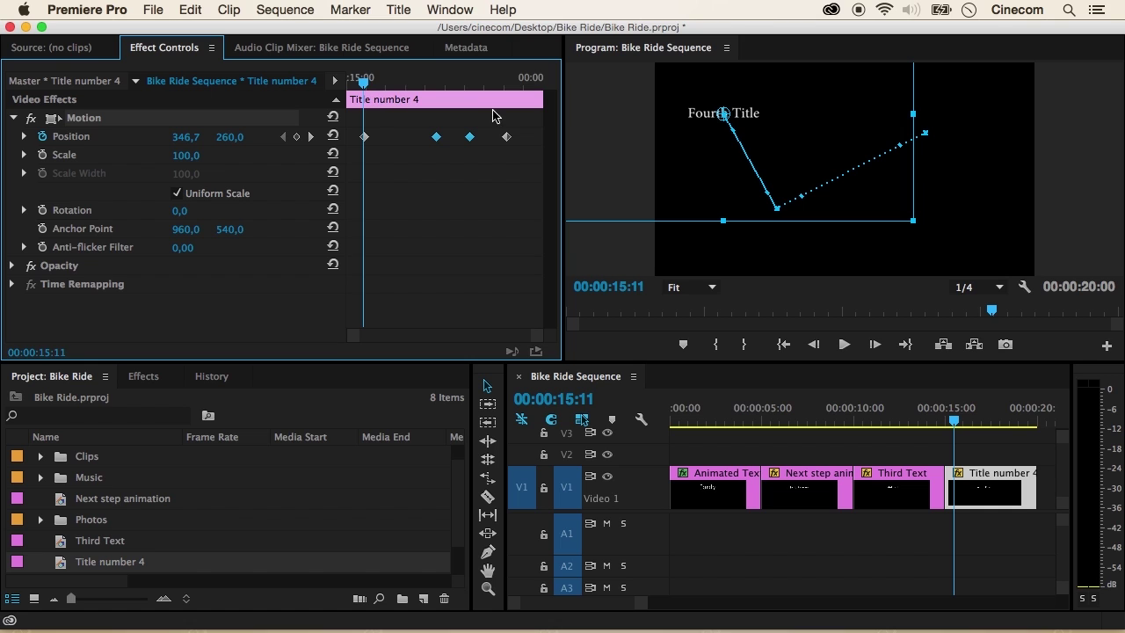
pyautogui.click(441, 83)
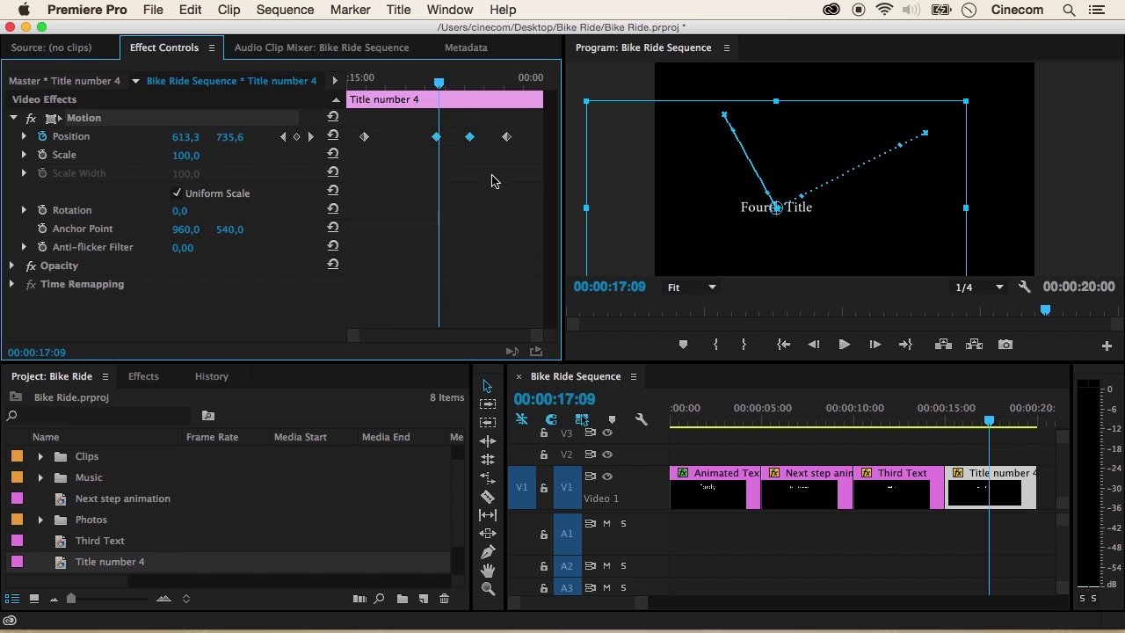
pyautogui.click(504, 203)
pyautogui.click(826, 489)
pyautogui.click(932, 490)
pyautogui.click(984, 491)
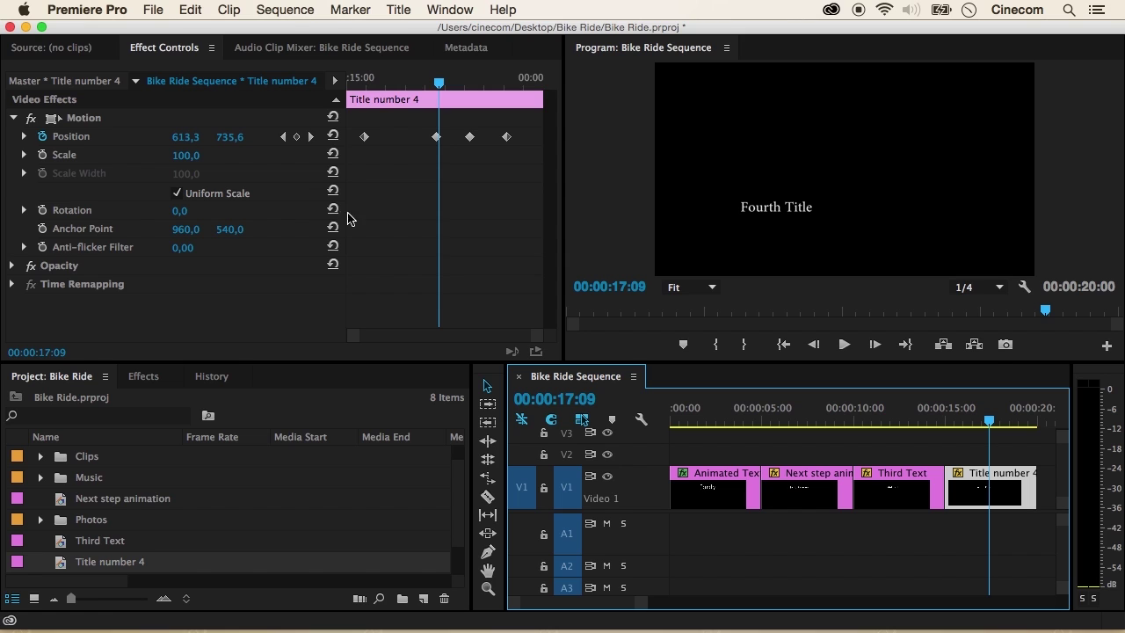